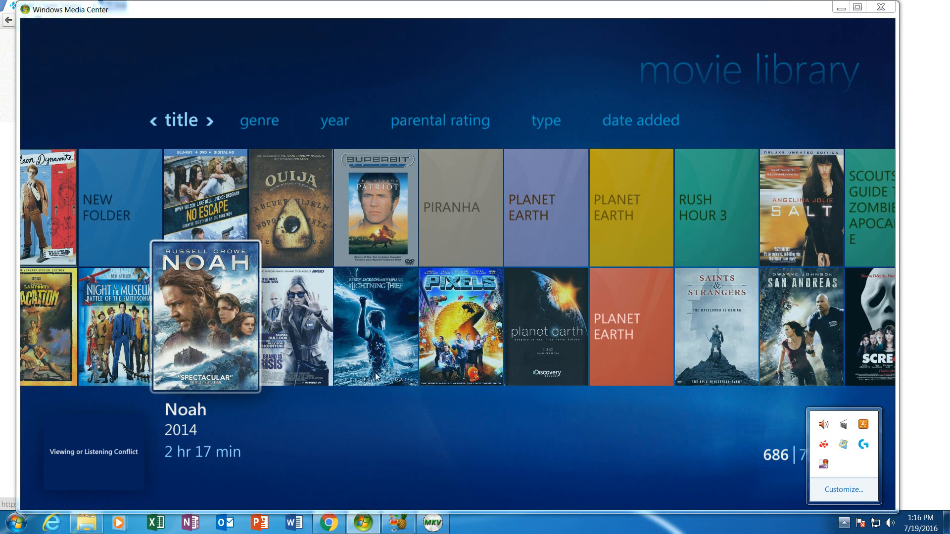
- Scroll the title-sorted movie gallery left until the Monk season covers show
click(37, 267)
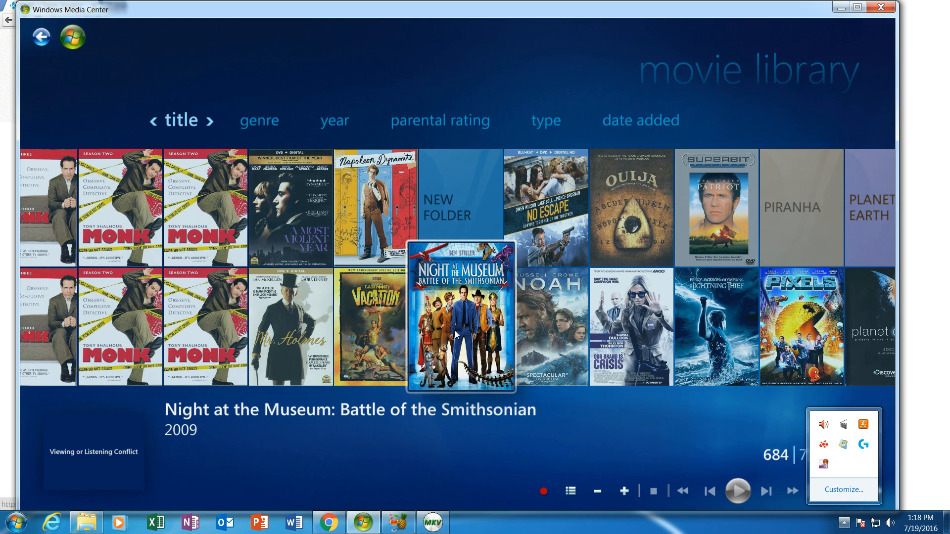
scroll(455, 331, down, 3)
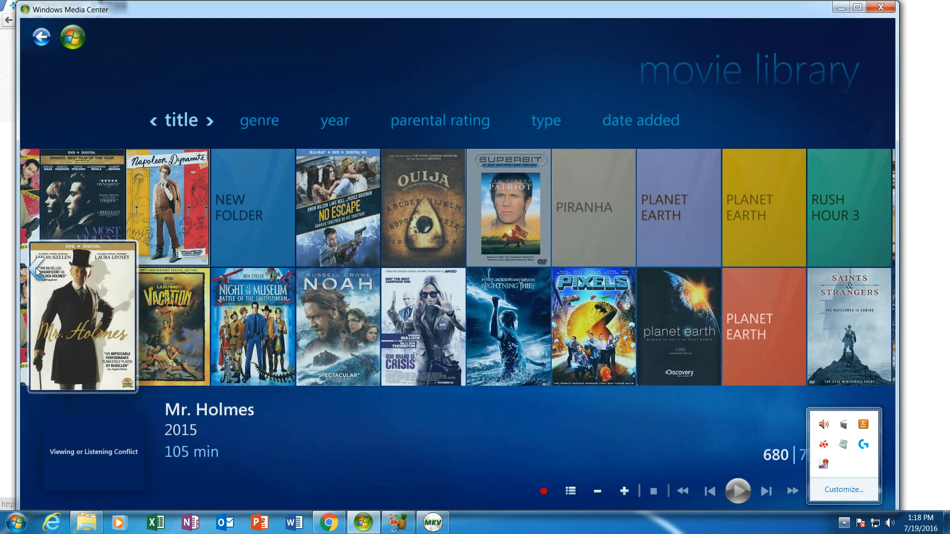
scroll(40, 274, up, 3)
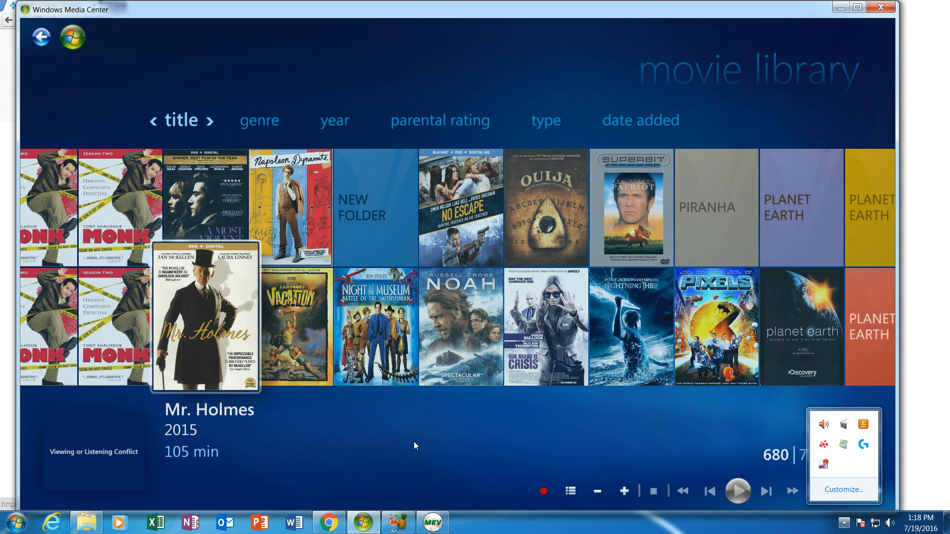
click(292, 327)
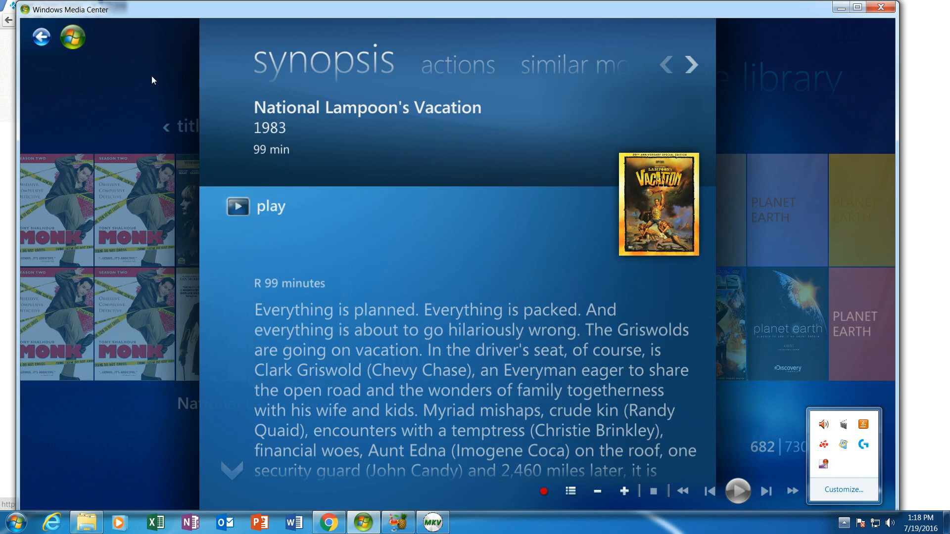
click(110, 52)
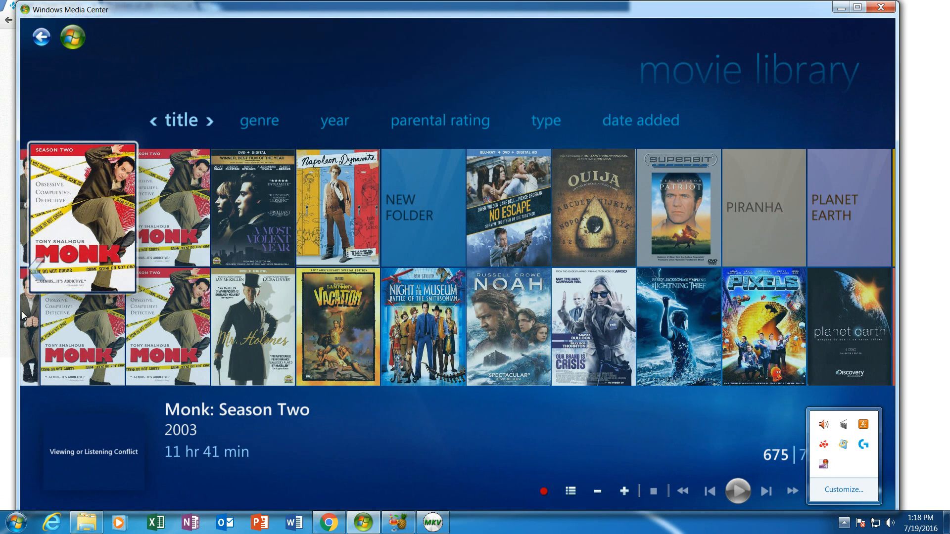
- Scroll the gallery left to reveal the Monk: Season Three and Season Two tiles
click(34, 275)
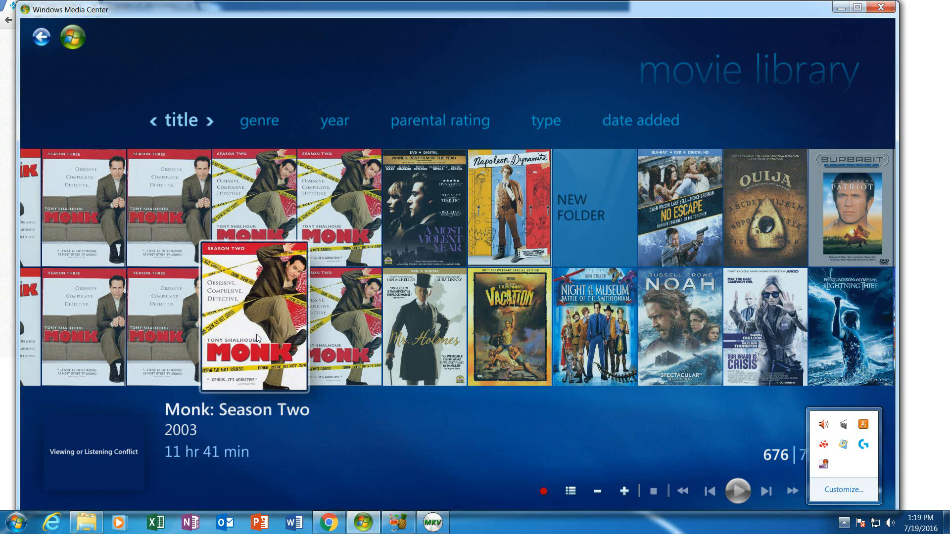
scroll(257, 334, down, 1)
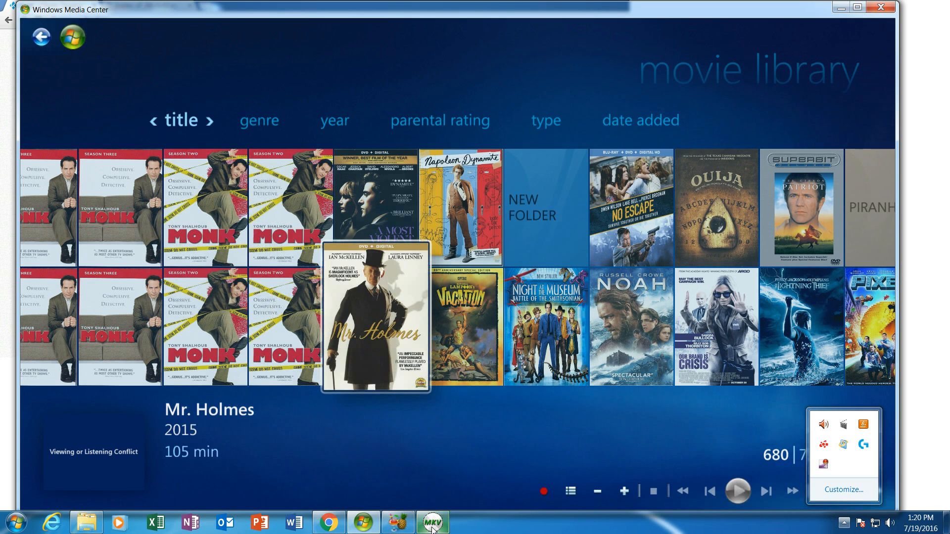
- Bring forward the Explorer window for VideoD on Movies_2 (D:) from the taskbar previews
mouse_move(433, 530)
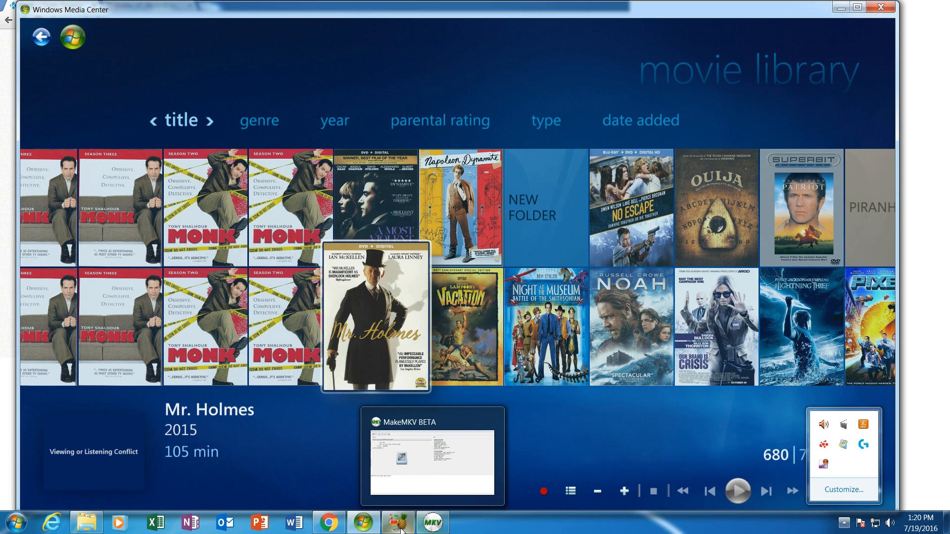
mouse_move(402, 530)
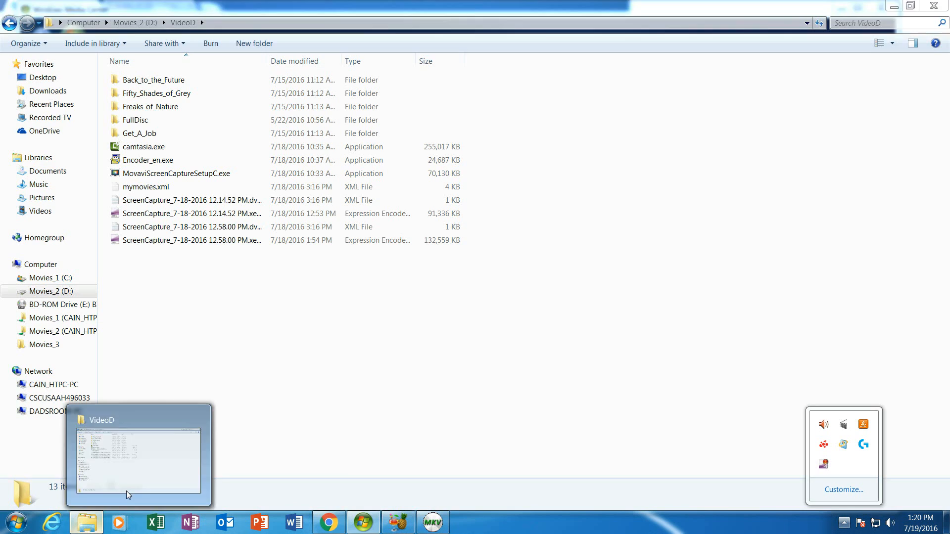
click(127, 494)
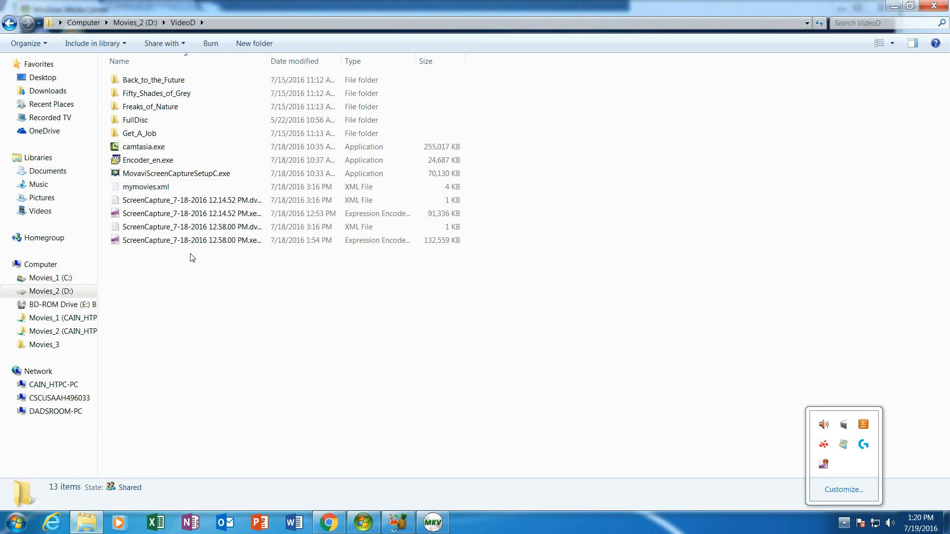
- Go up to the root of Movies_2 (D:) using its address-bar breadcrumb
click(131, 23)
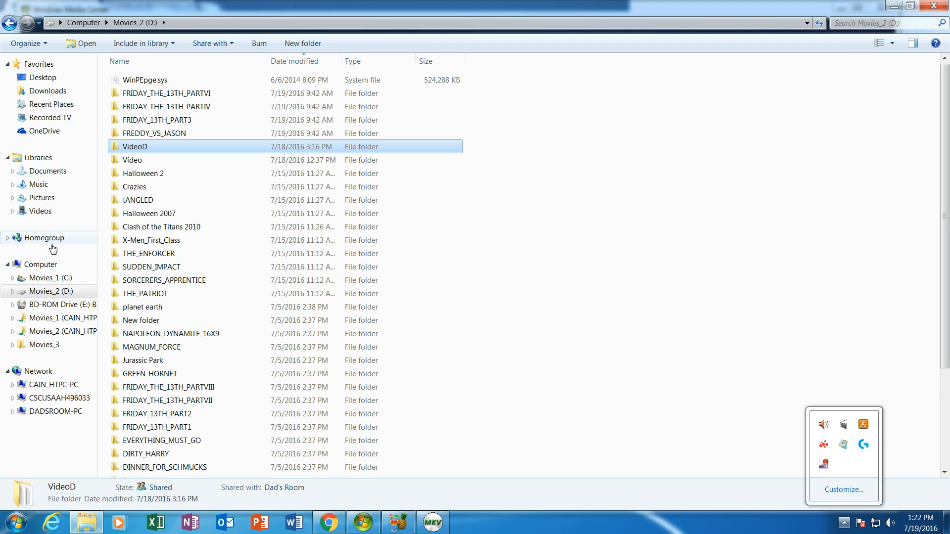
- Open Homegroup from Explorer's navigation pane to see the create-homegroup offer
click(46, 242)
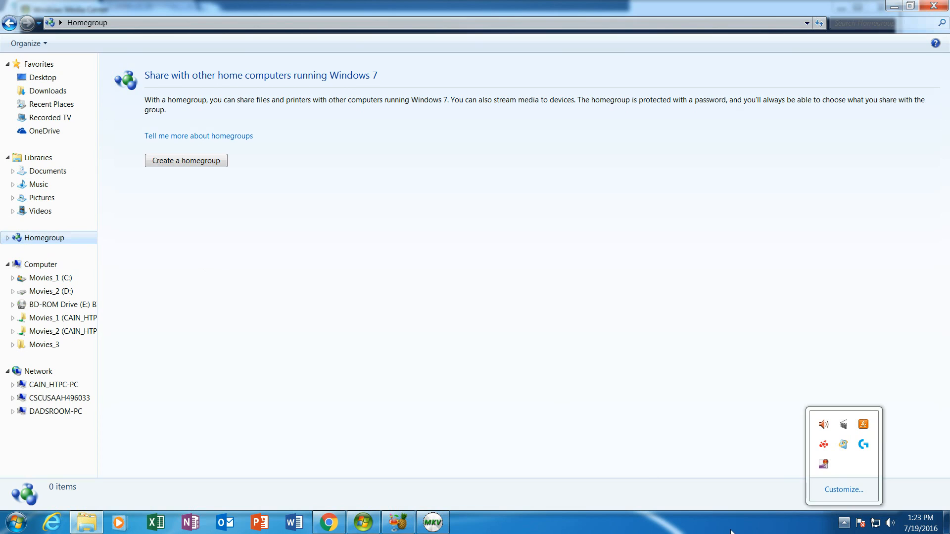
- Reach Network Connections through the Network and Sharing Center to see Local Area Connection
click(877, 523)
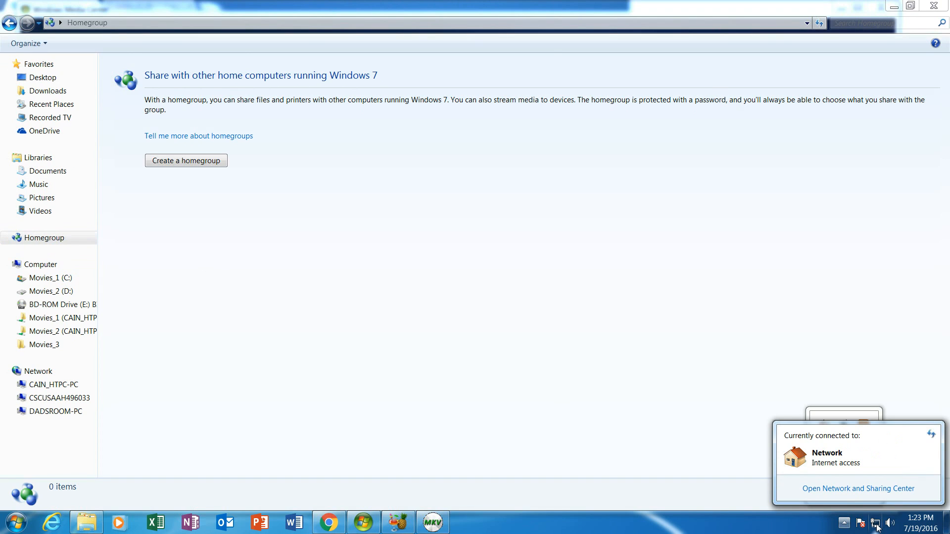
click(859, 488)
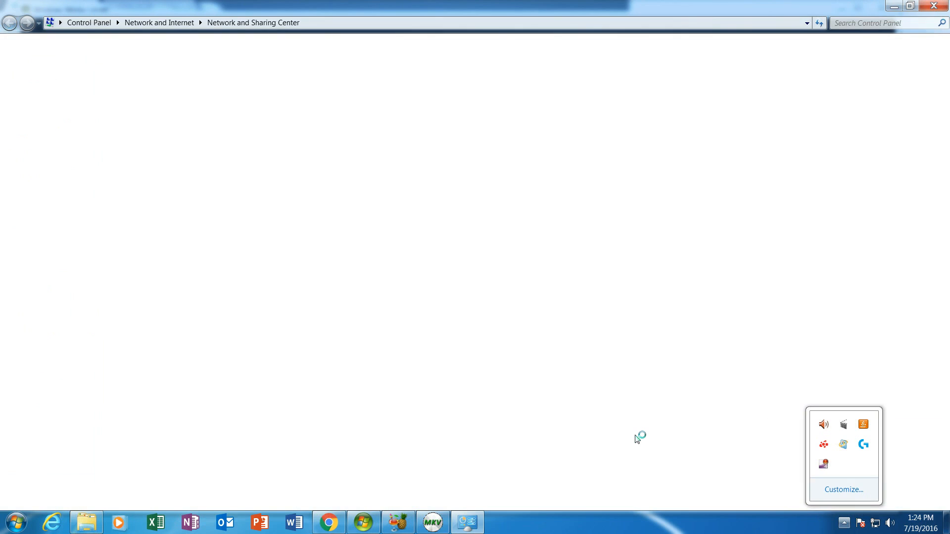
click(843, 524)
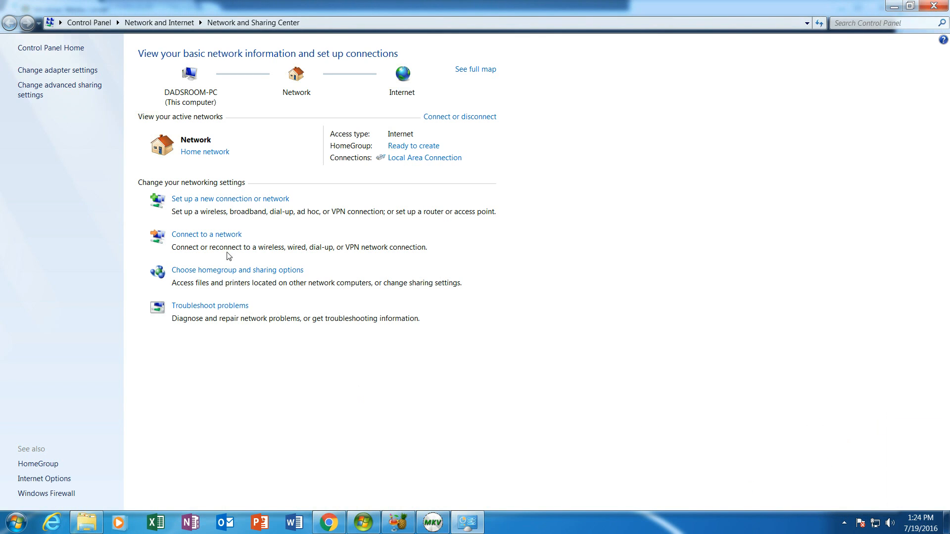
click(55, 73)
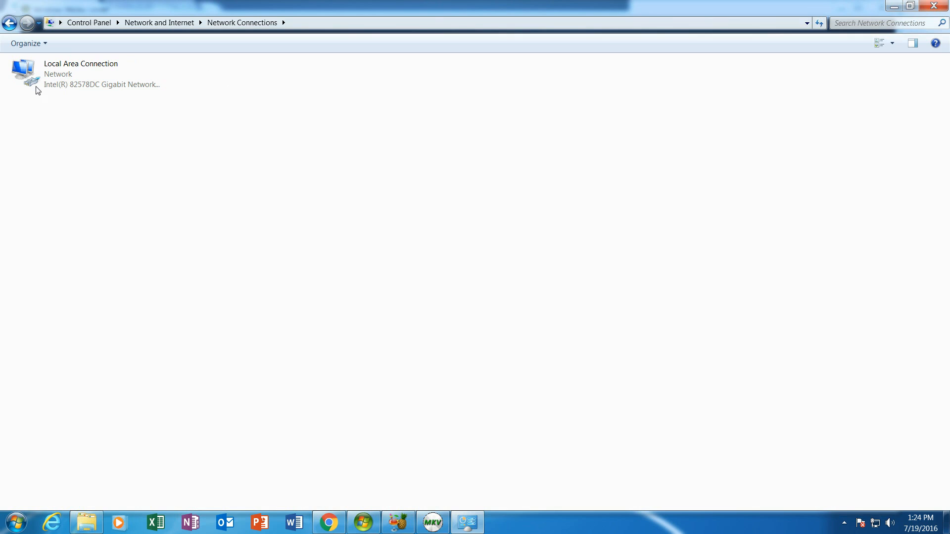
- Inspect Local Area Connection's IPv4 settings (192.168.1.18, gateway 192.168.1.1), then return to kodi.tv
right_click(62, 72)
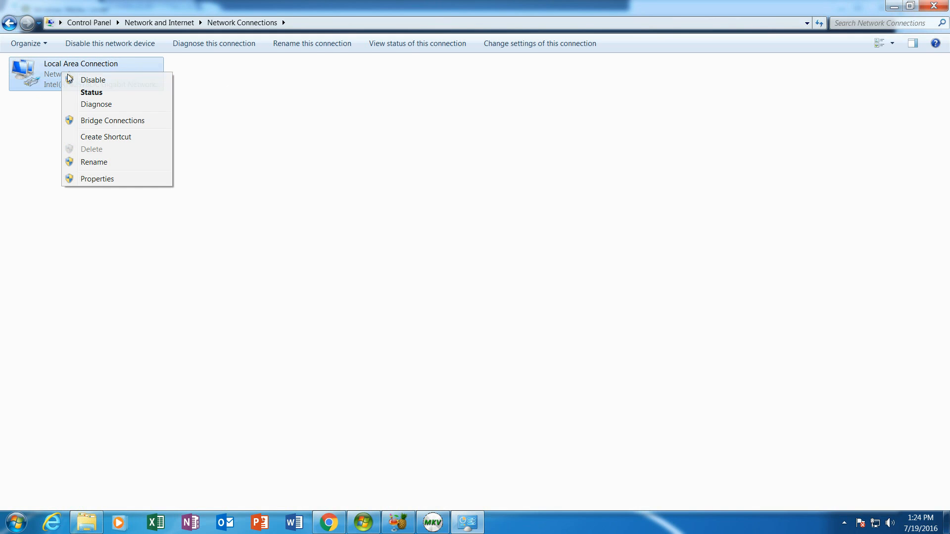
click(94, 178)
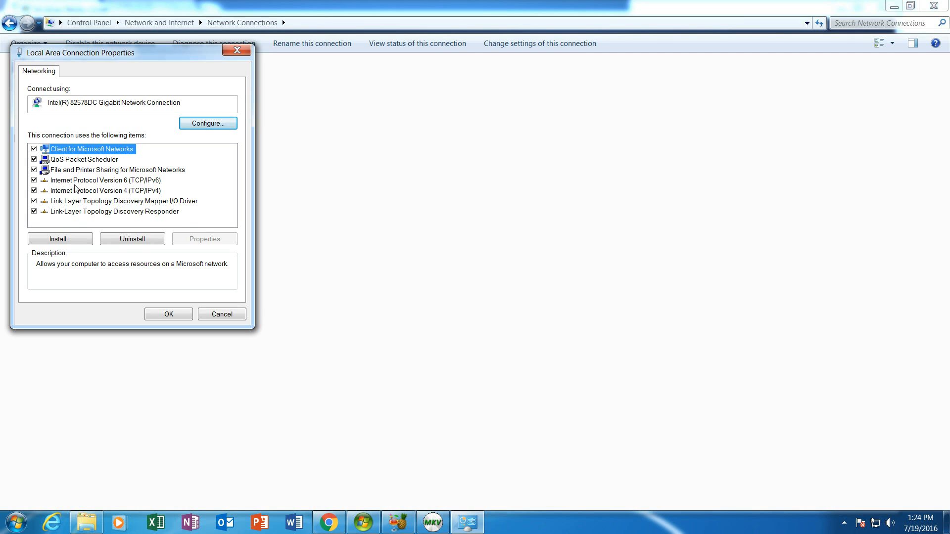
click(75, 192)
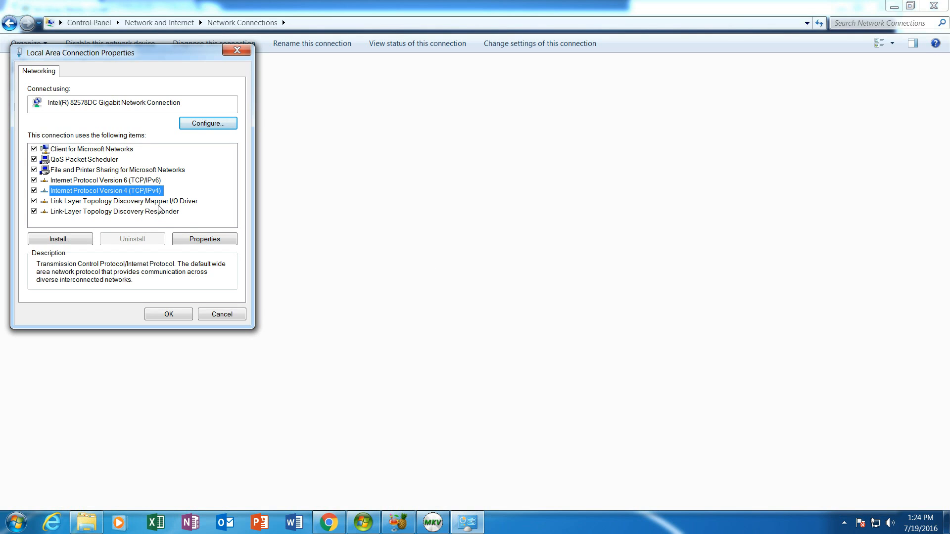
click(225, 240)
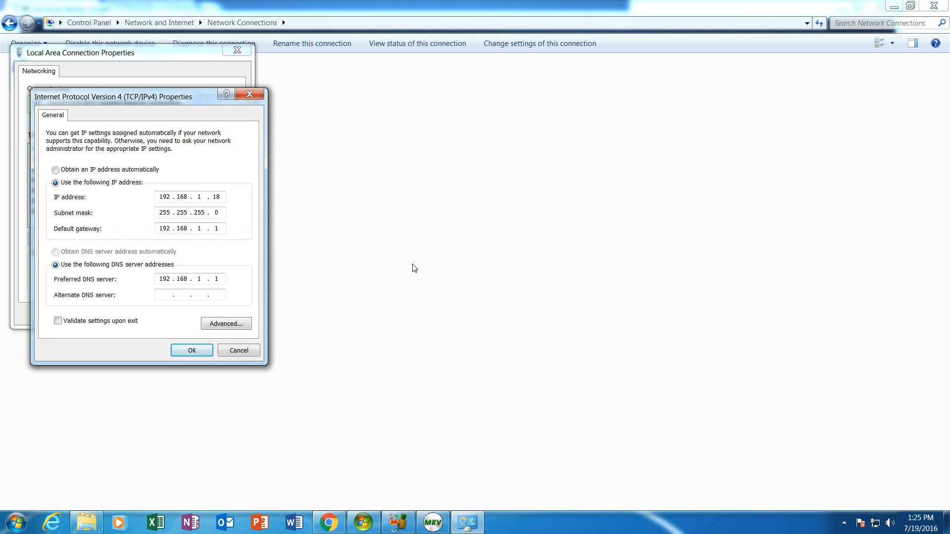
click(328, 522)
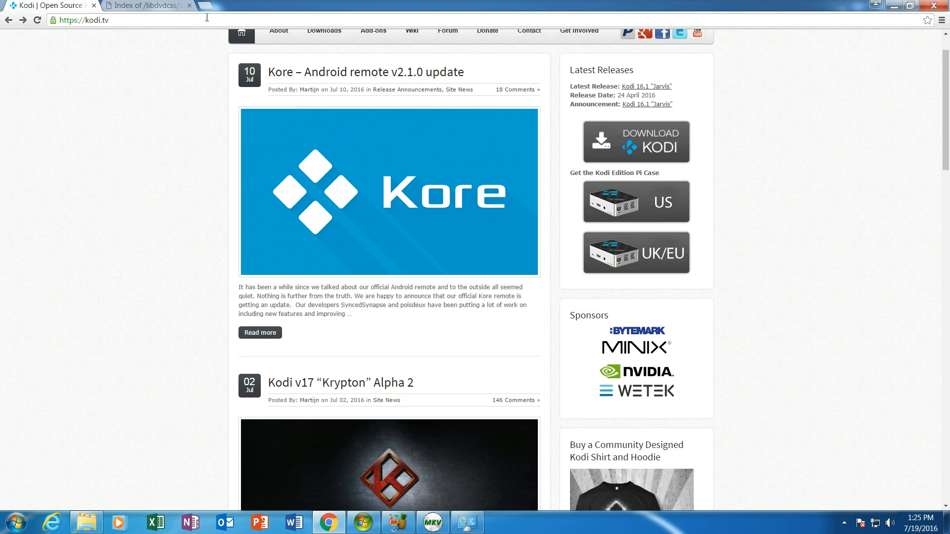
- Load the Cisco Router Access login page at 192.168.1.1 in a new Chrome tab
click(206, 6)
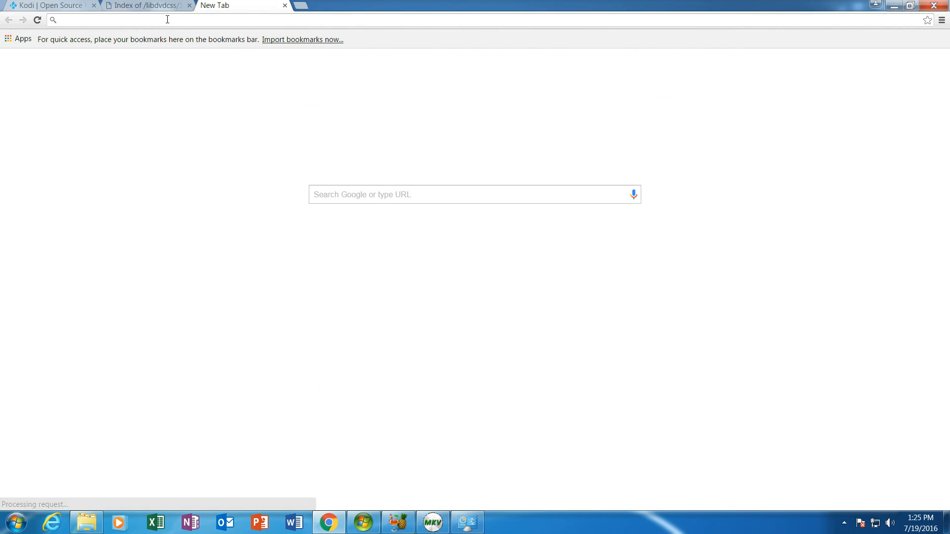
text(192.)
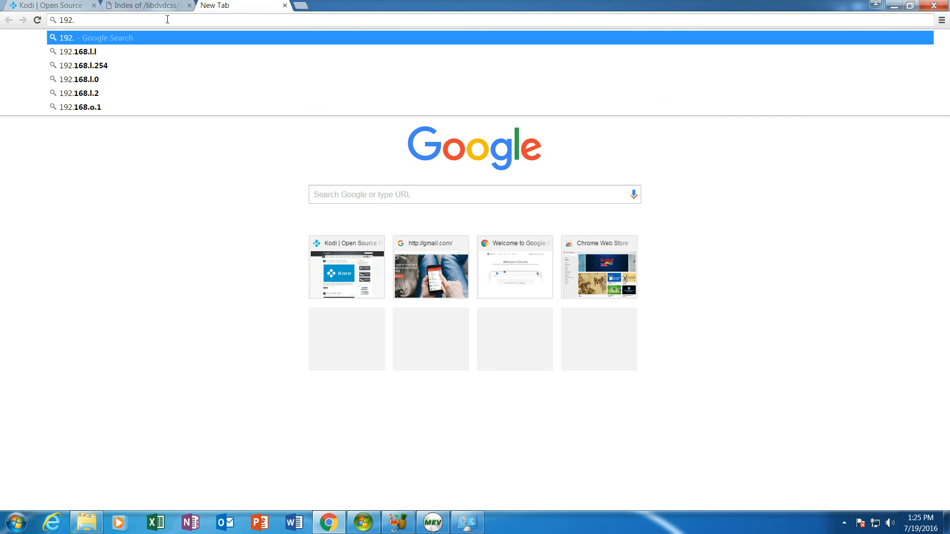
click(69, 54)
key(Return)
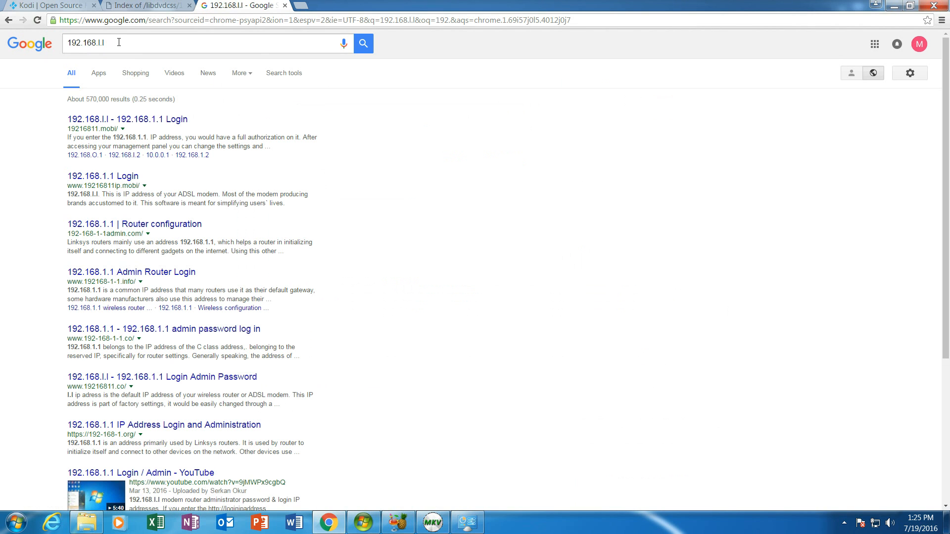
click(124, 20)
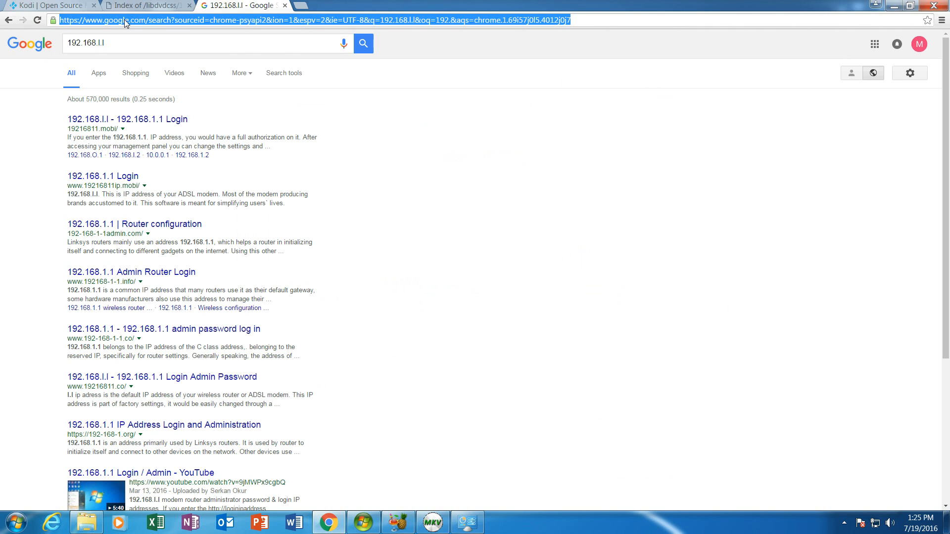
text(192.168)
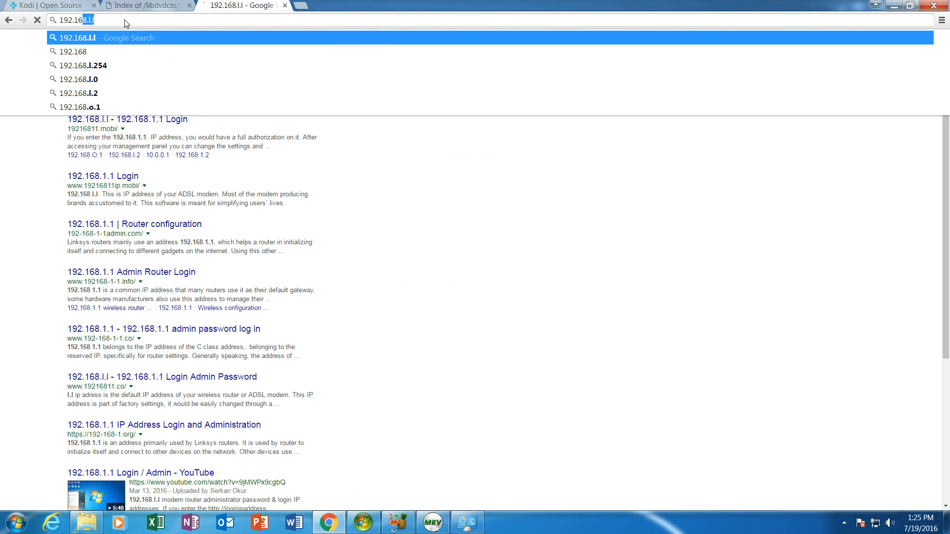
text(.1.1)
key(Return)
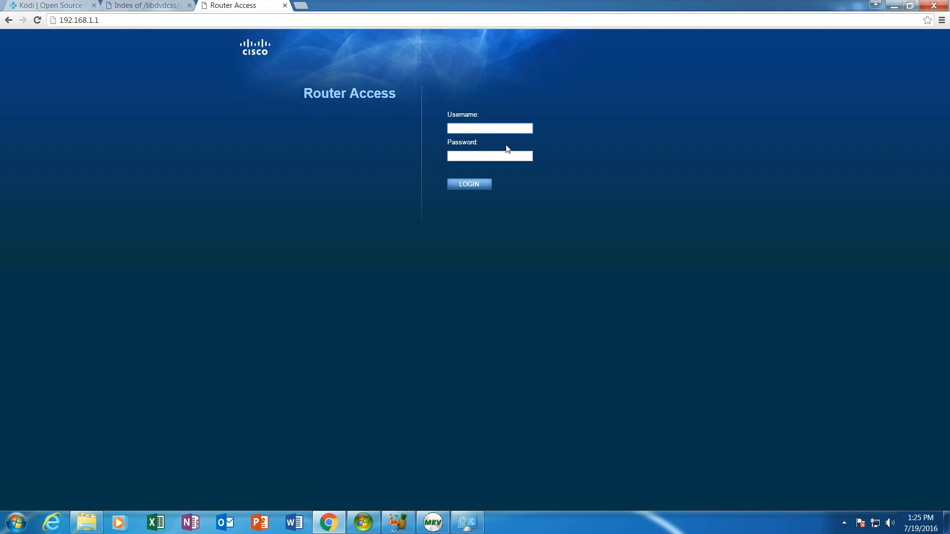
- Log in with the router username and password, save the password, and view Basic Setup
text(admin)
key(Tab)
text(******)
key(Return)
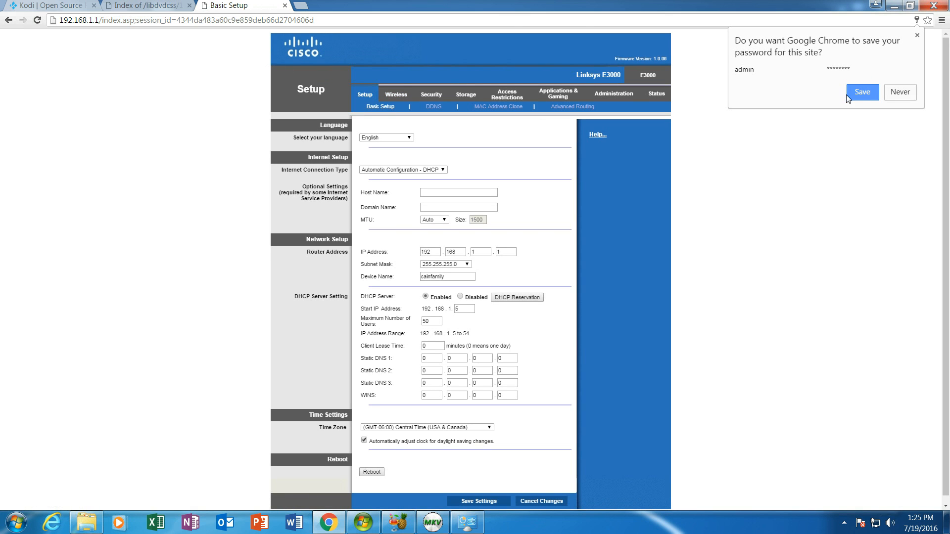
click(859, 93)
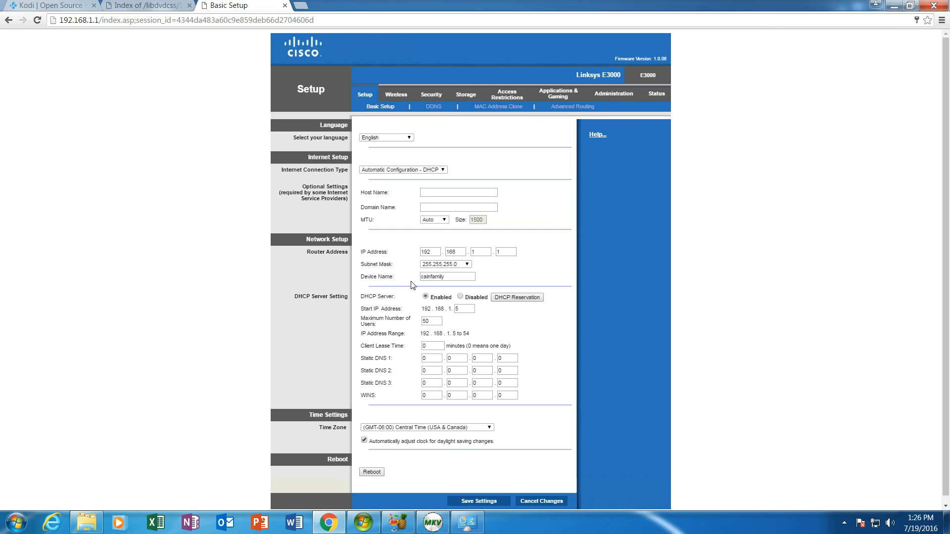
scroll(614, 313, down, 1)
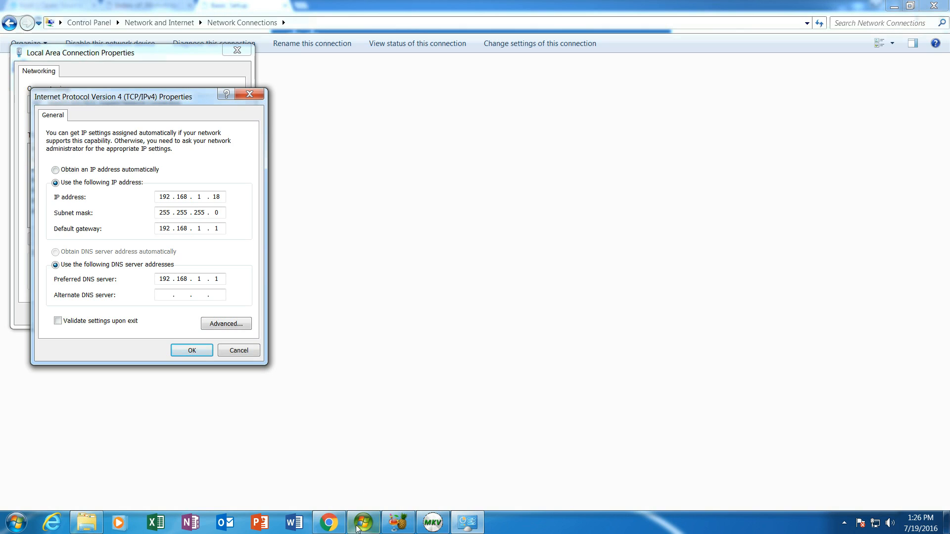
click(328, 522)
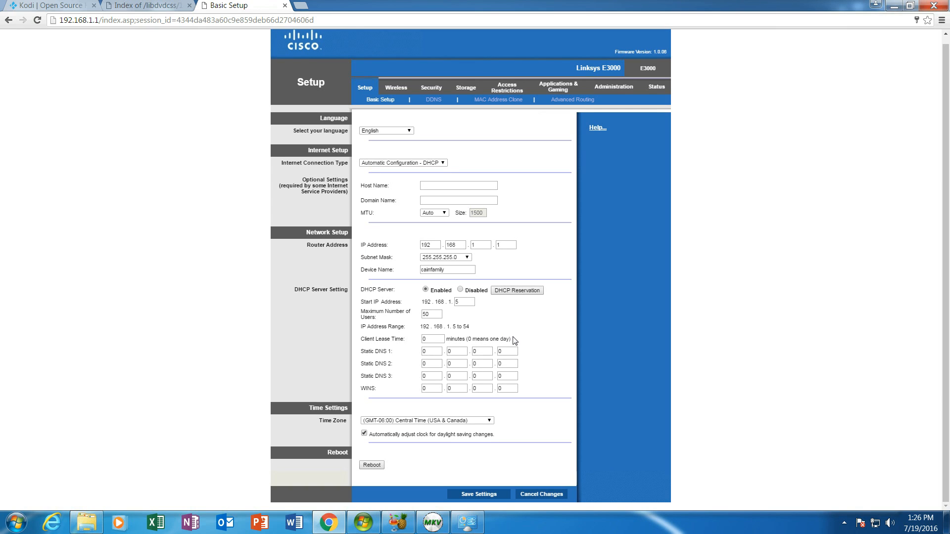
click(467, 527)
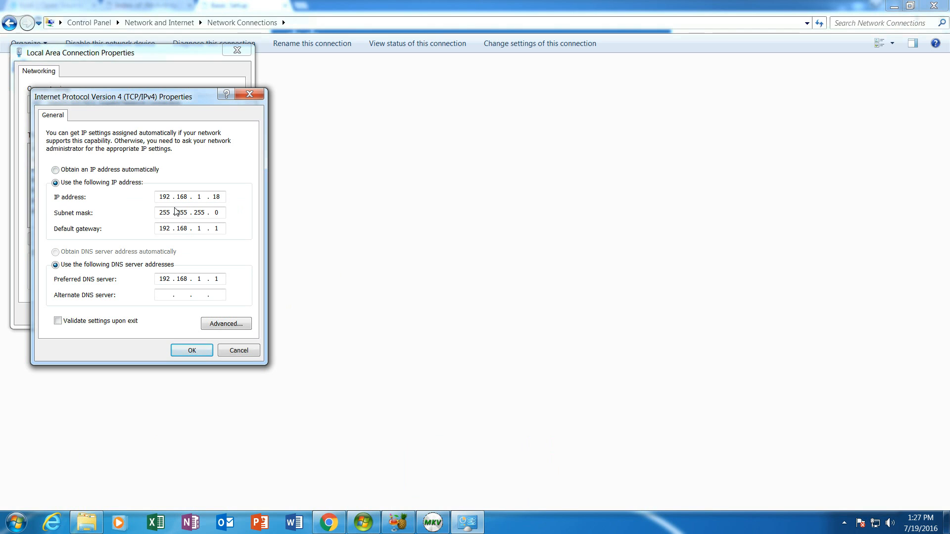
- Leave the IPv4 dialog and return to the router's Basic Setup page (DHCP 192.168.1.5–54)
key(alt+Tab)
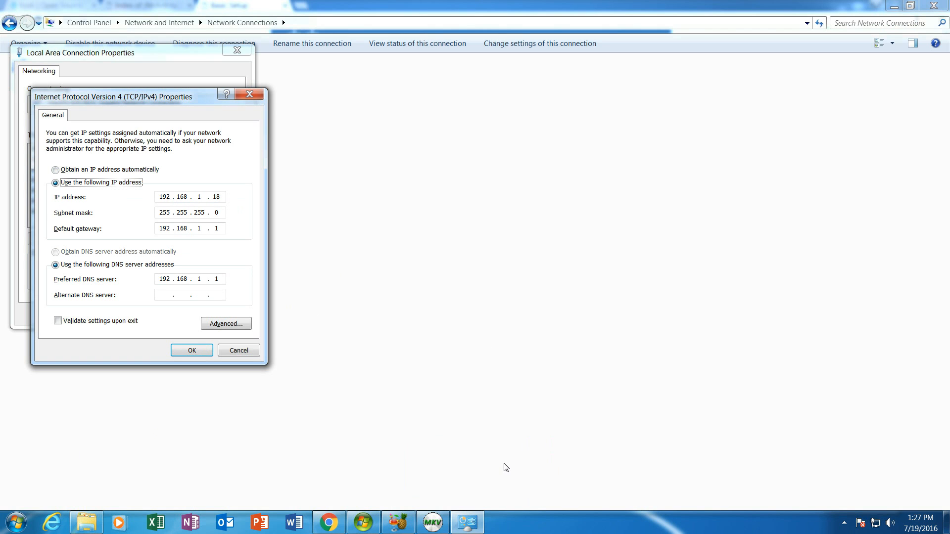
click(364, 522)
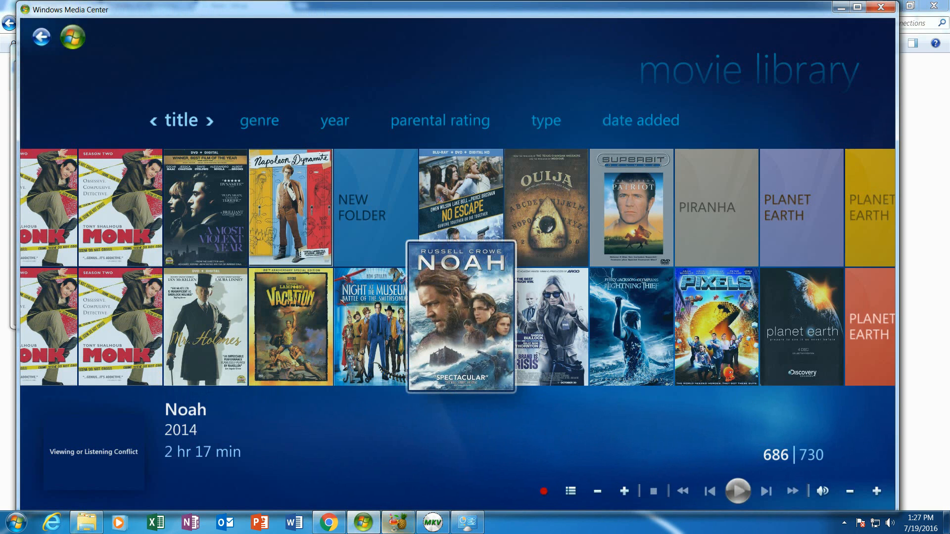
click(467, 522)
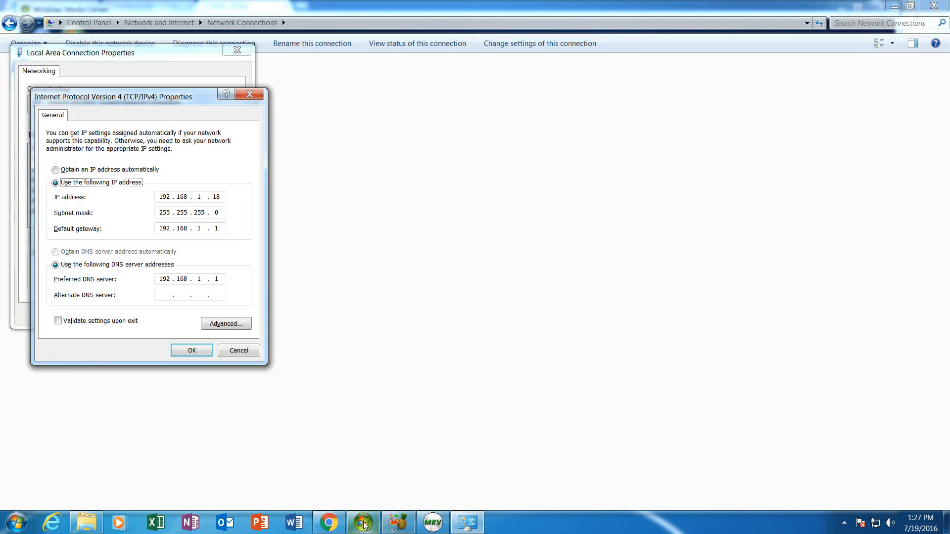
click(329, 522)
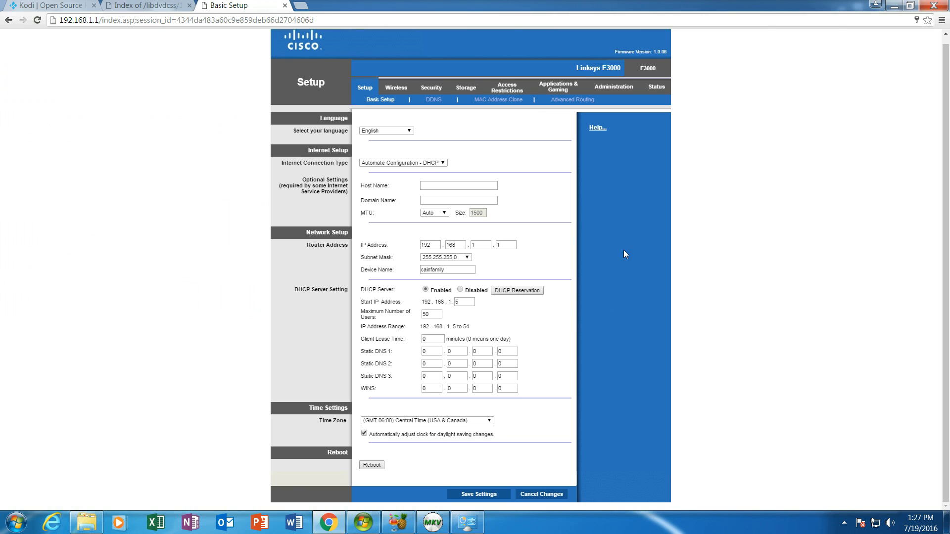
- Review the Linksys router's Local Network status and DHCP client table, then return to IPv4 Properties
click(658, 87)
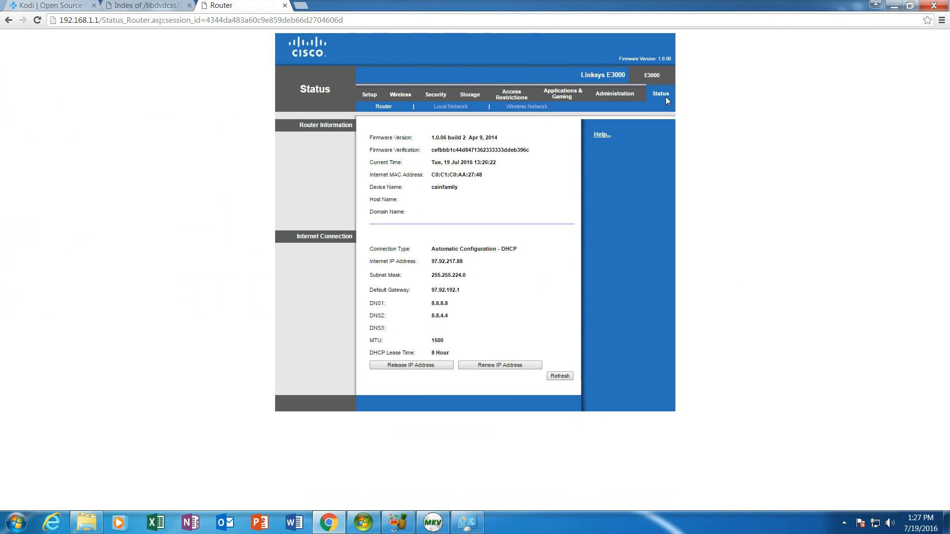
click(451, 106)
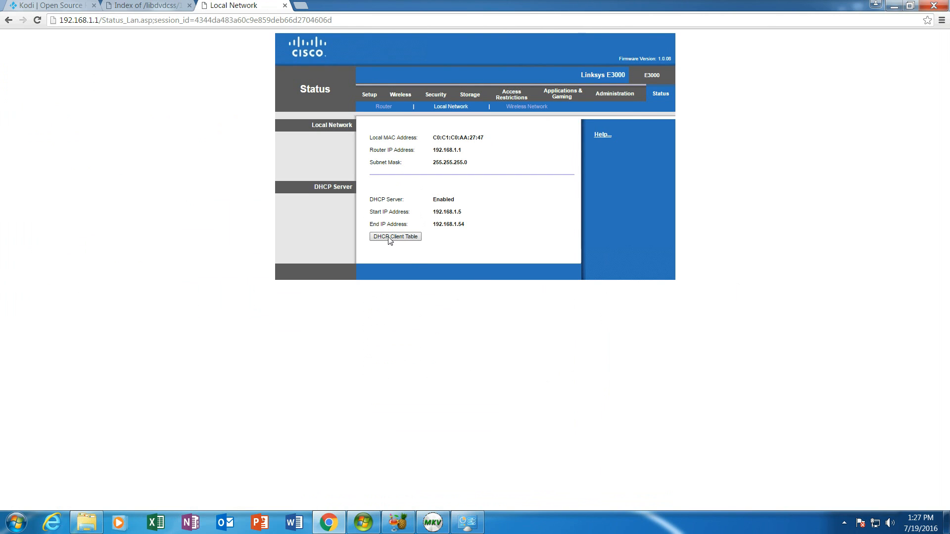
click(417, 239)
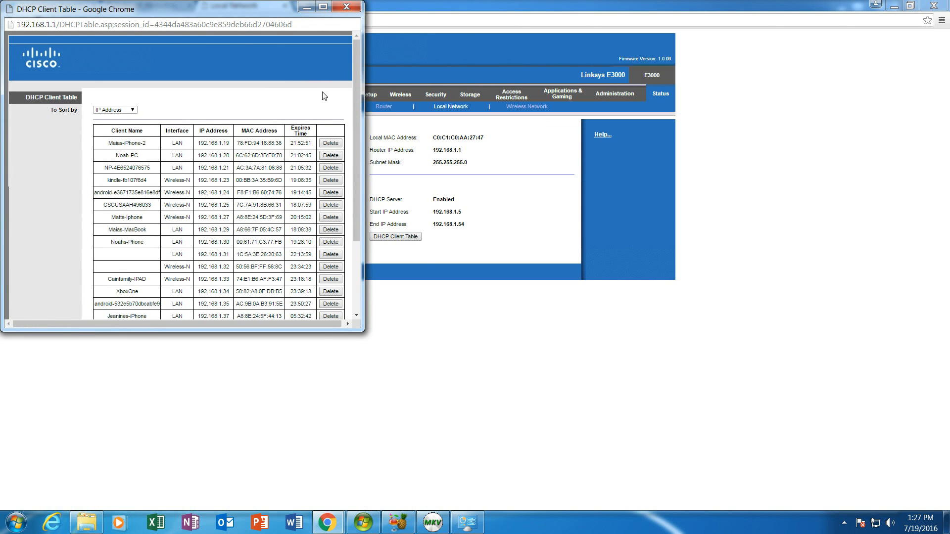
click(346, 8)
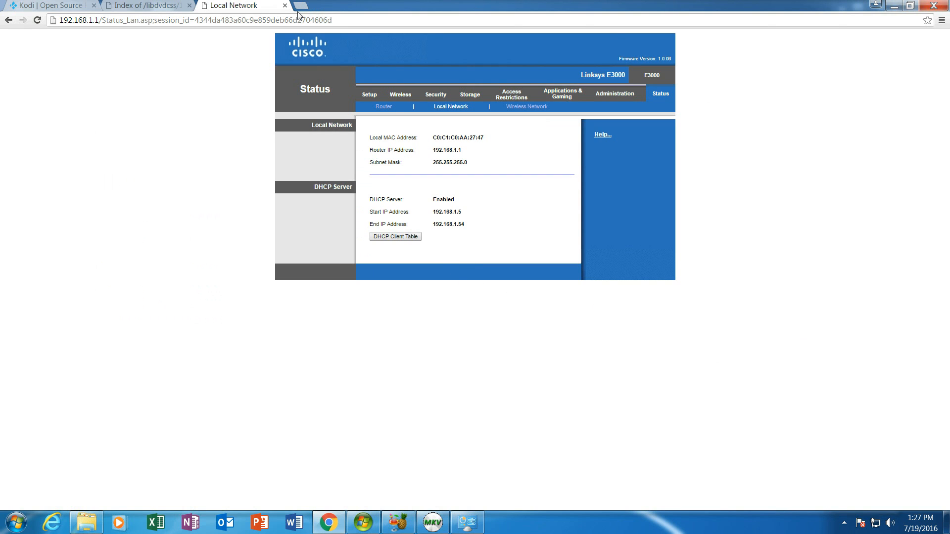
click(893, 6)
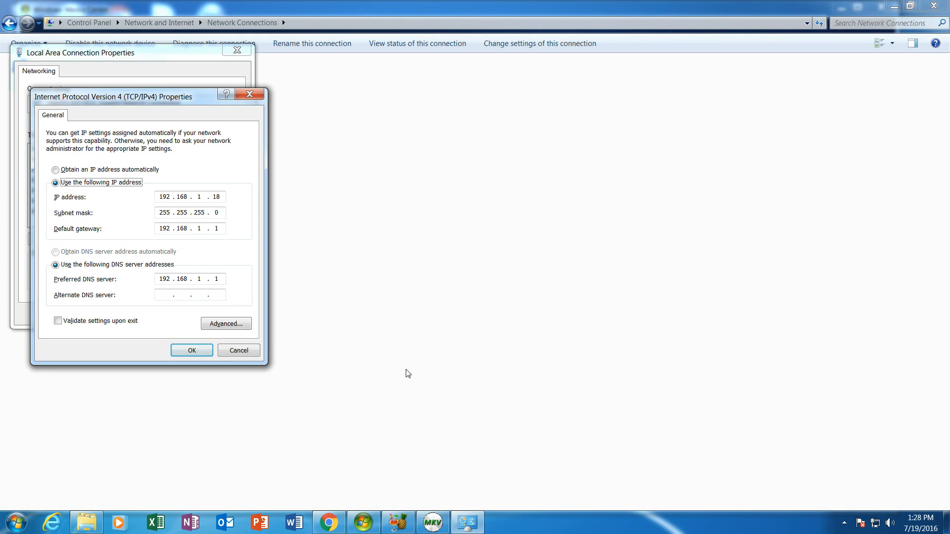
- Accept the static 192.168.1.18 IPv4 settings and close the connection properties and Network Connections
click(196, 353)
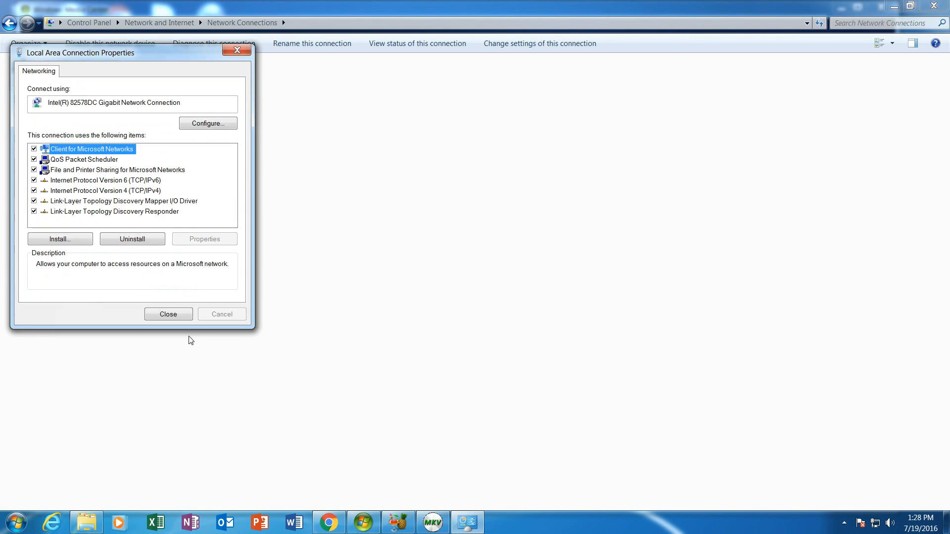
click(168, 315)
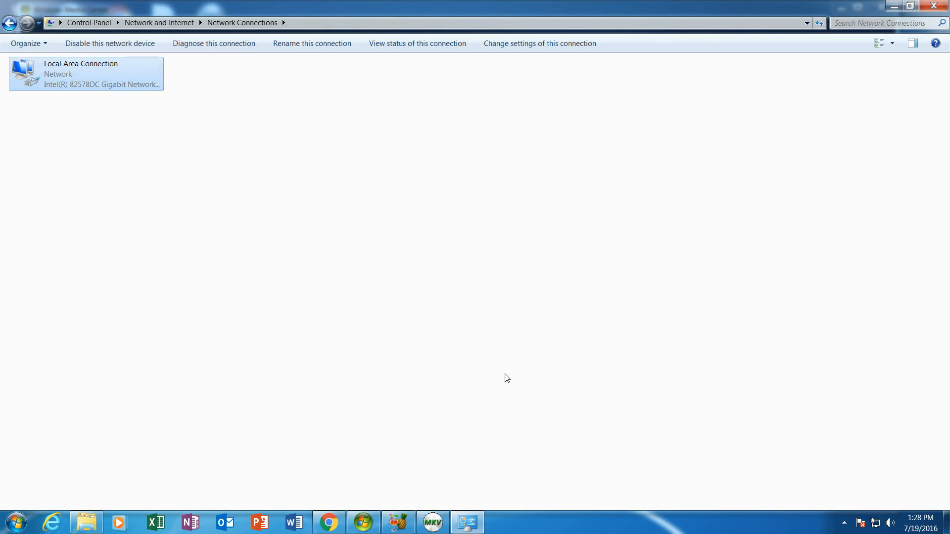
click(934, 7)
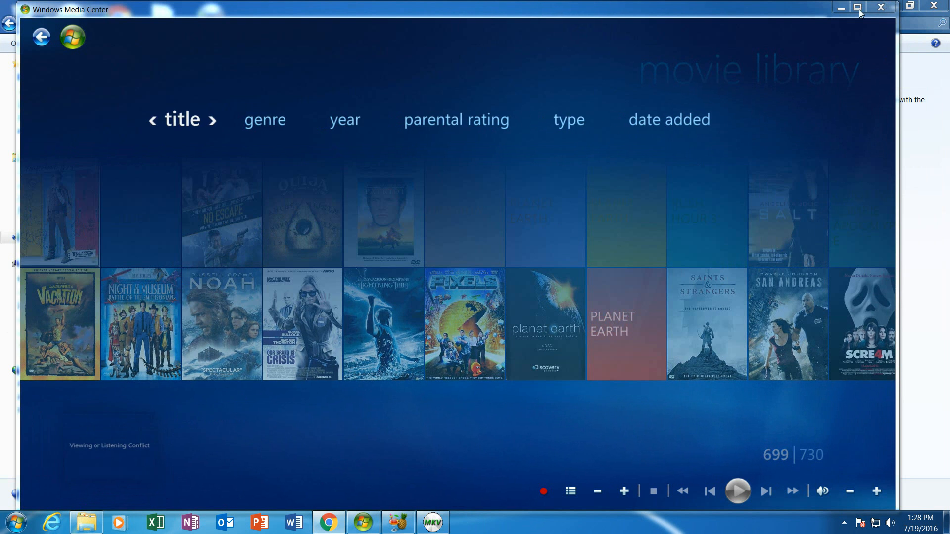
click(879, 8)
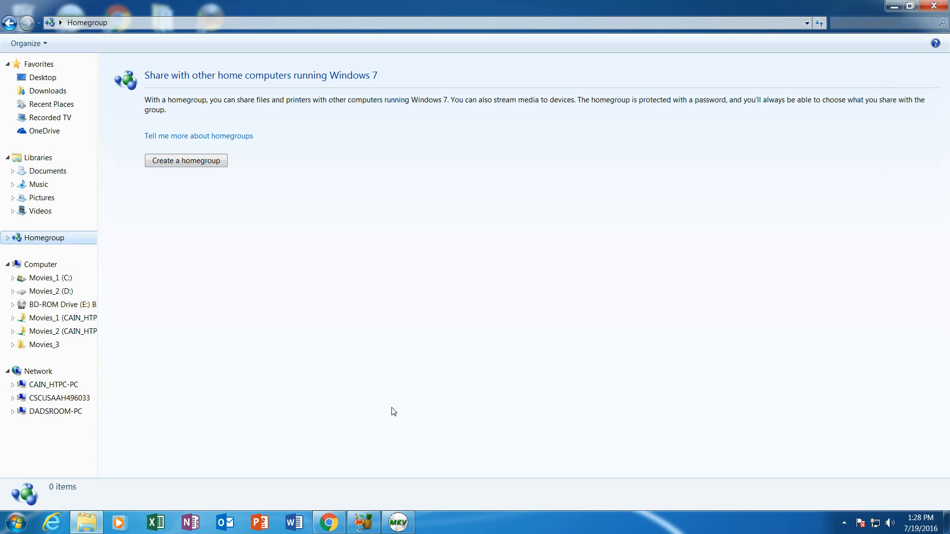
- Browse Windows Explorer to the root of the Movies_1 (C:) drive
click(369, 524)
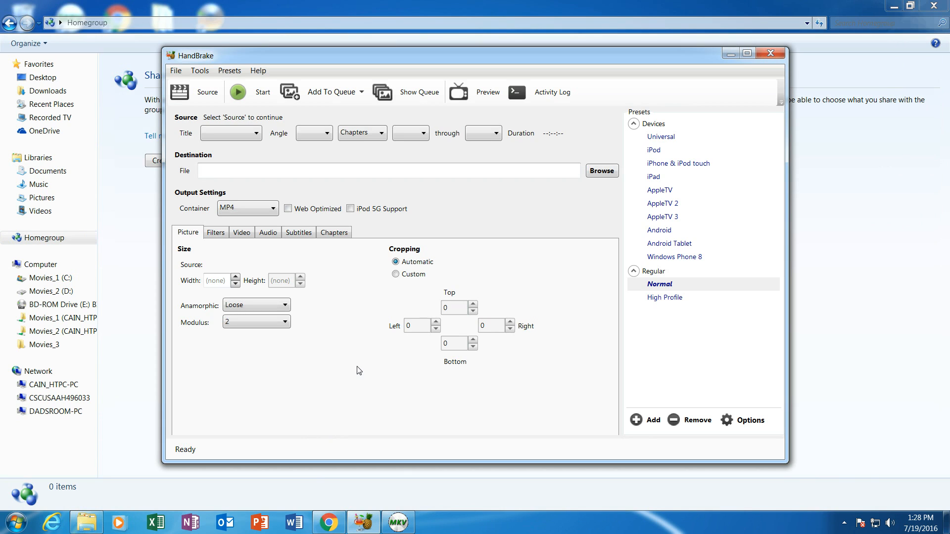
click(98, 506)
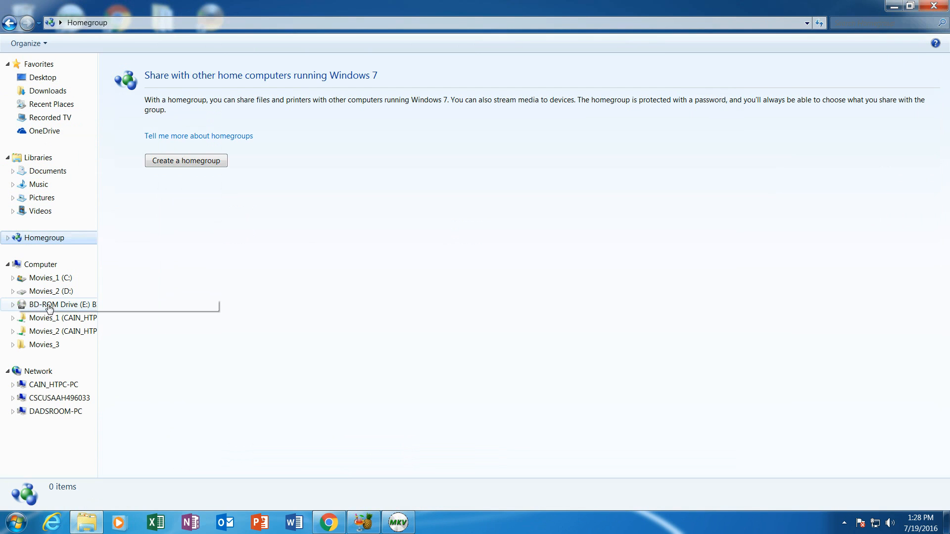
click(52, 283)
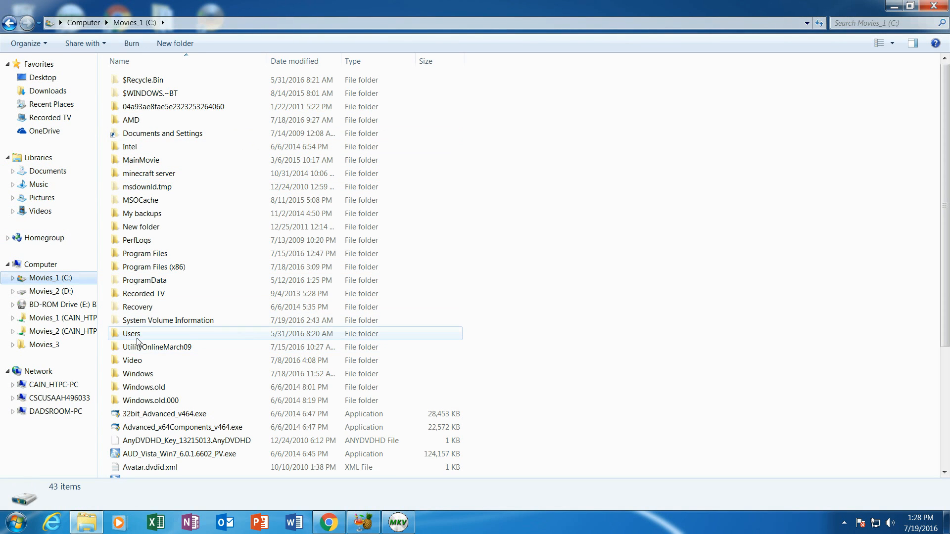
double_click(138, 360)
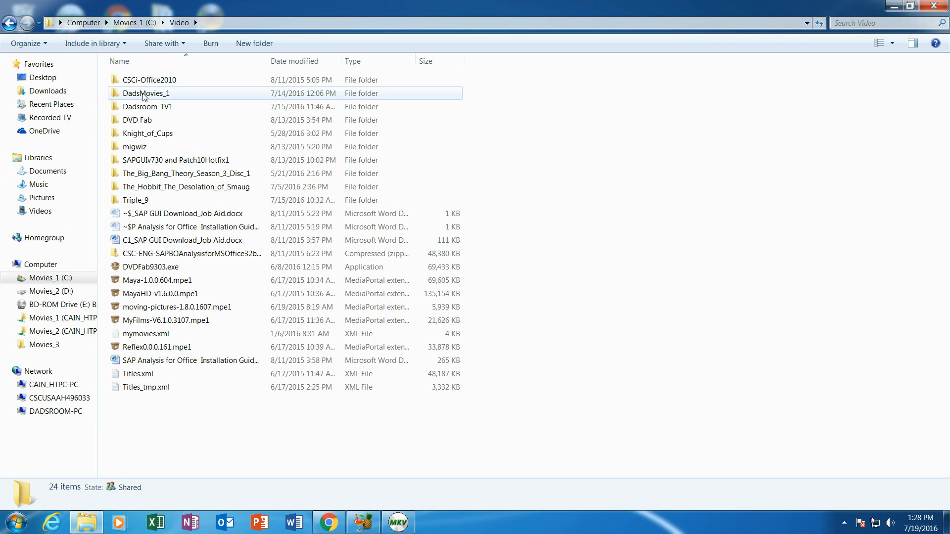
double_click(142, 107)
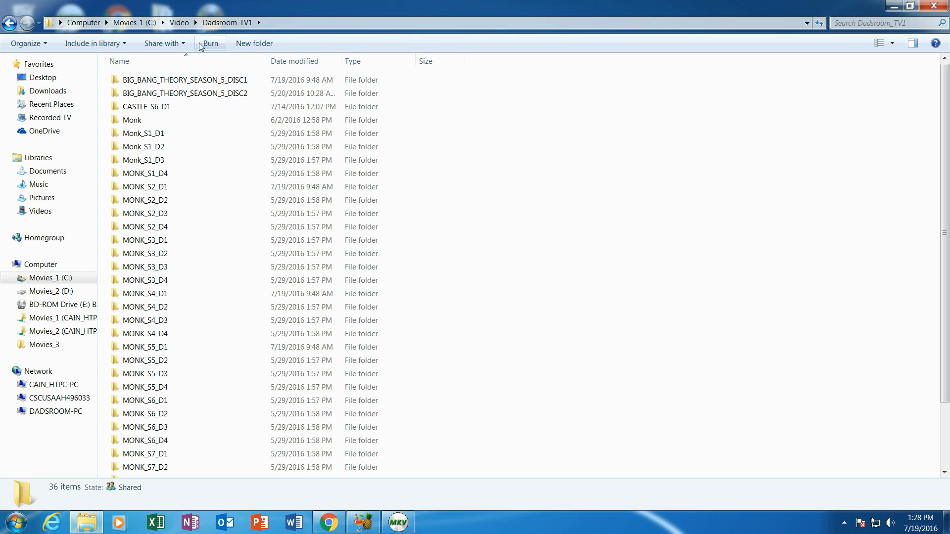
click(179, 23)
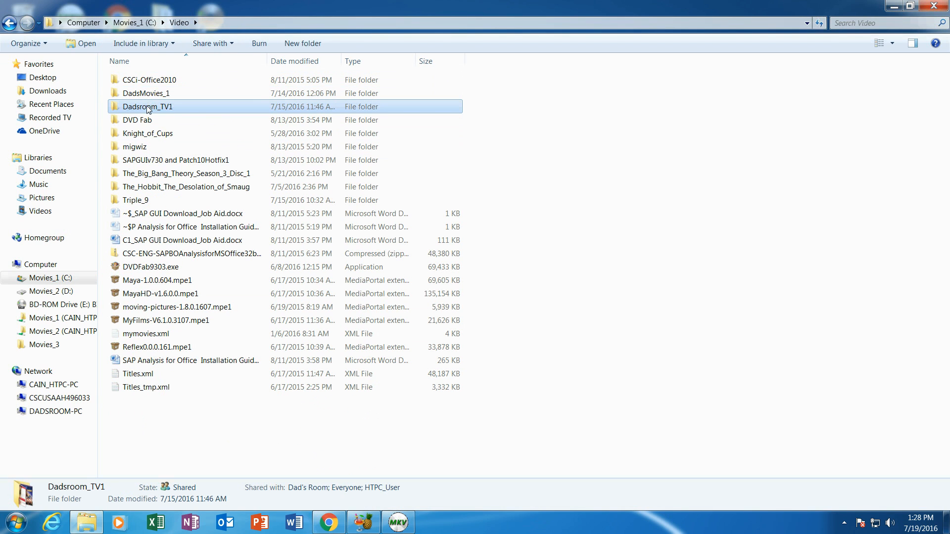
double_click(148, 107)
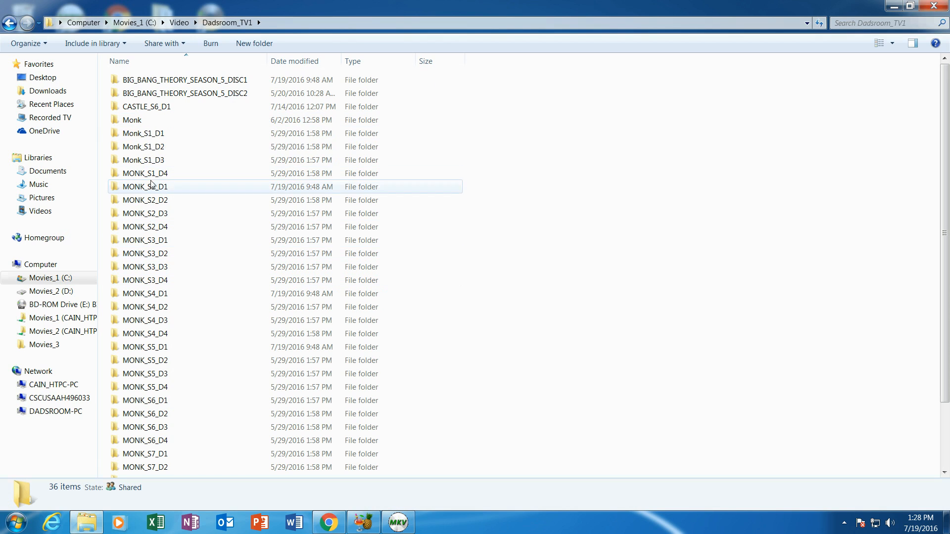
double_click(152, 134)
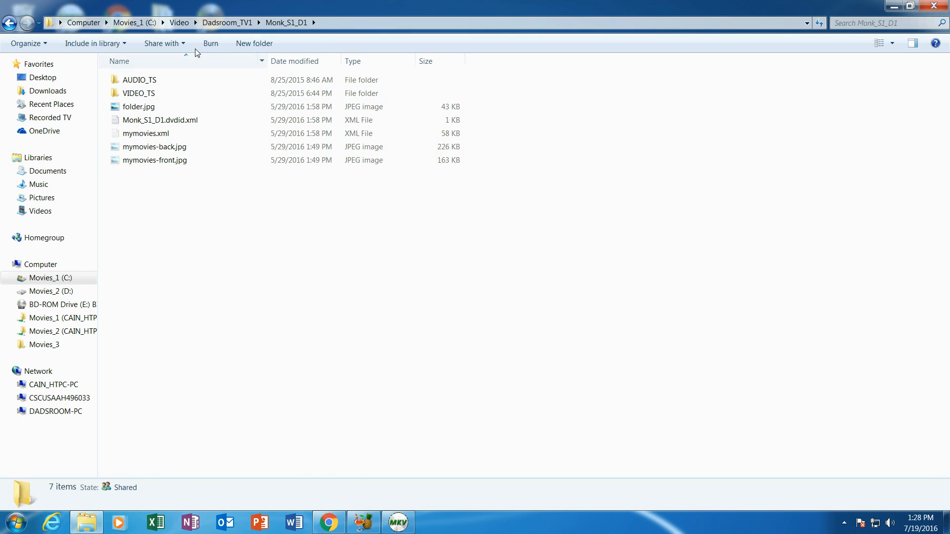
click(228, 23)
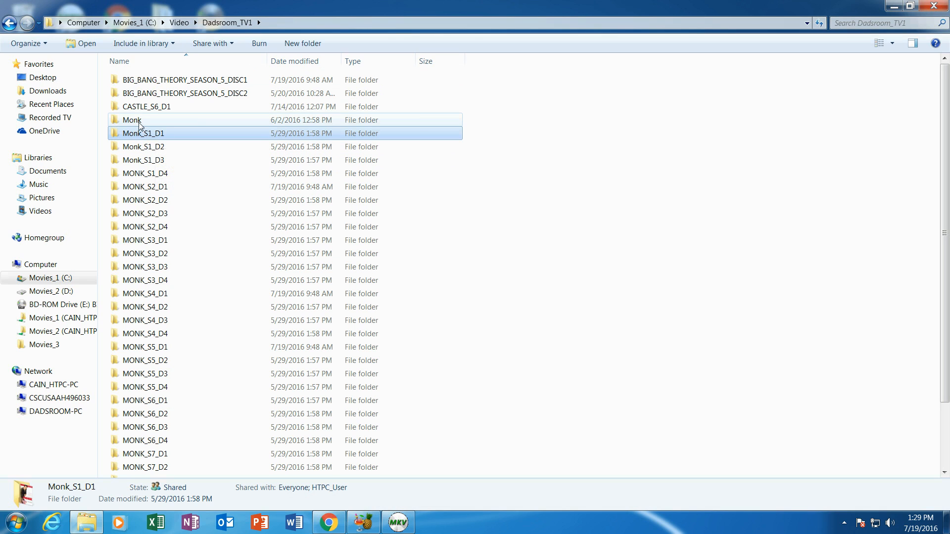
- Open the Monk > Season 1 folder to view the MKV episode files
double_click(140, 121)
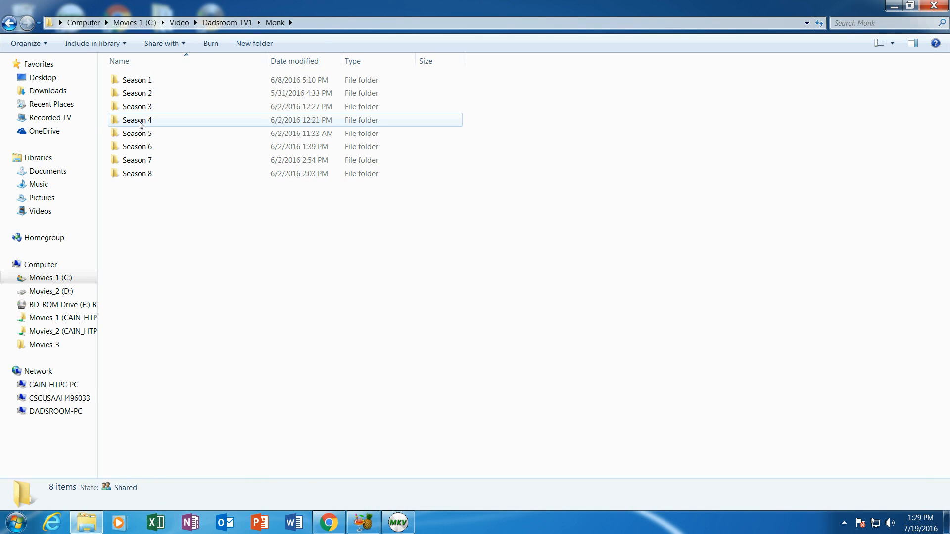
click(236, 26)
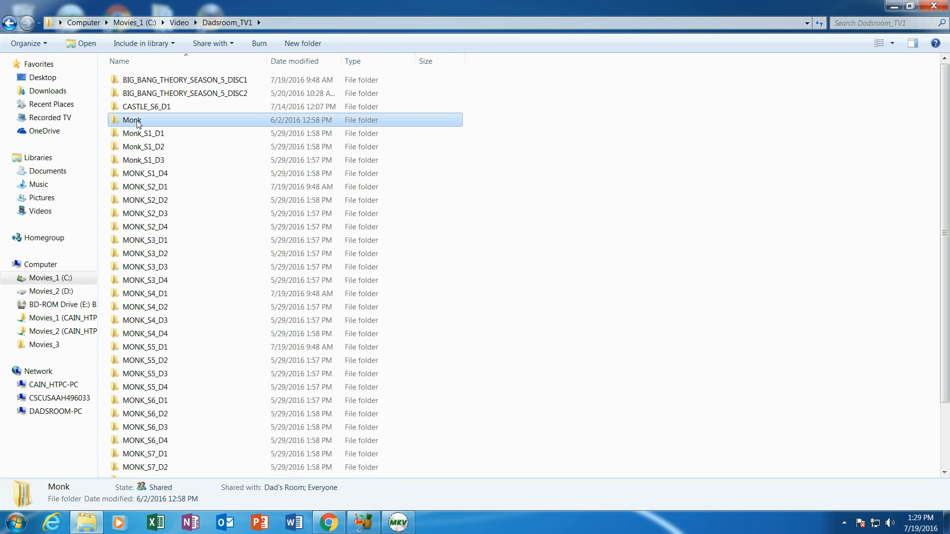
double_click(138, 122)
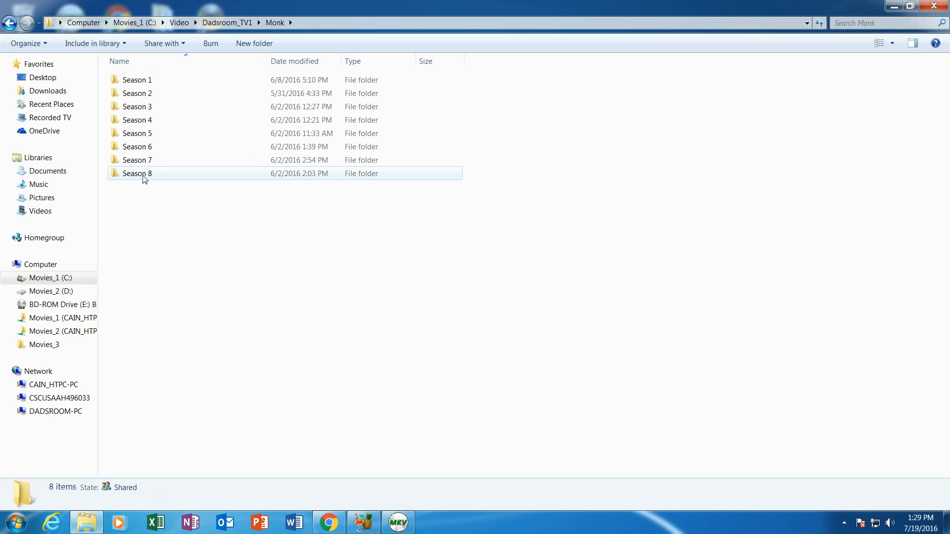
double_click(141, 82)
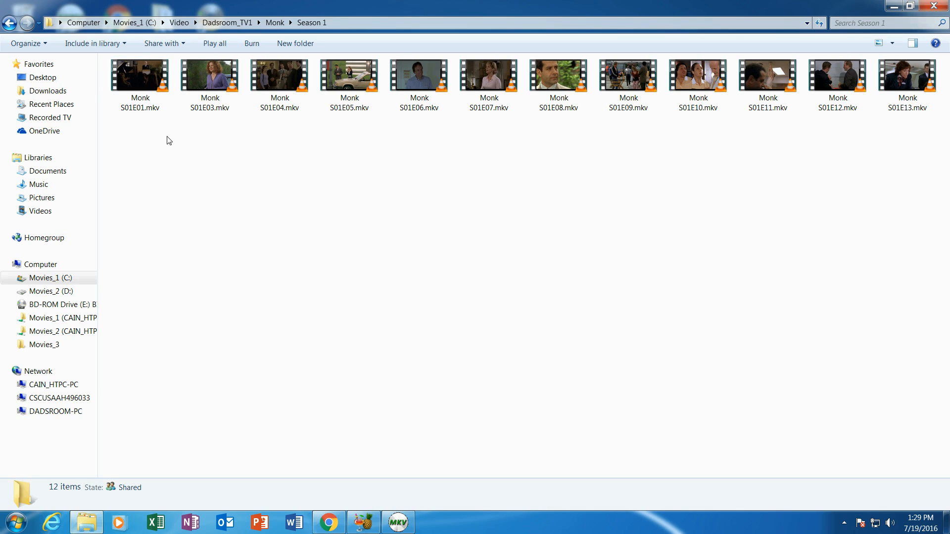
- Go back up to Dadsroom_TV1 and bring HandBrake to the front
click(276, 23)
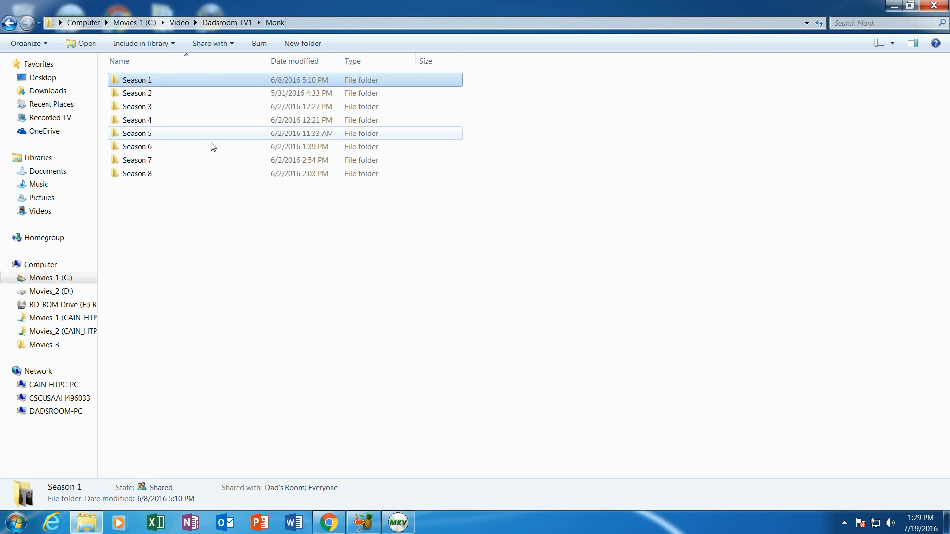
click(228, 24)
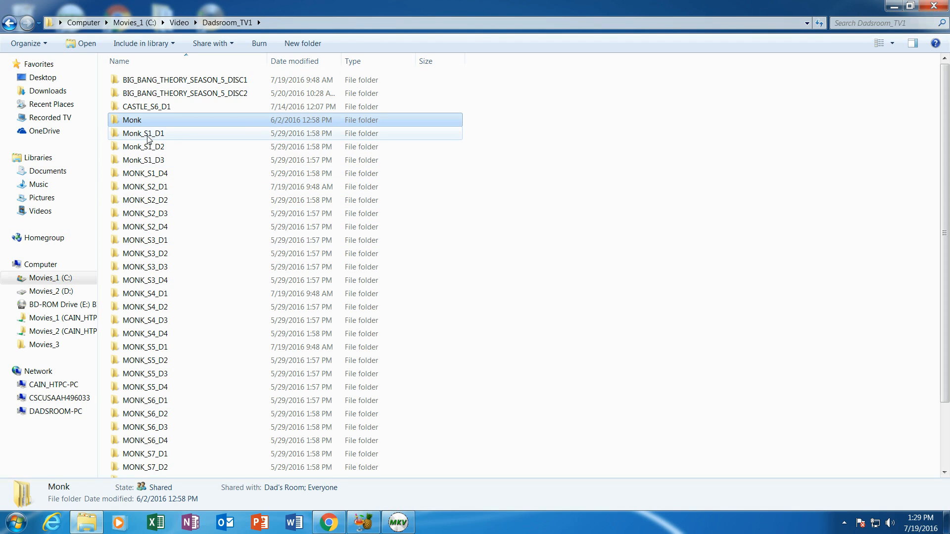
click(362, 522)
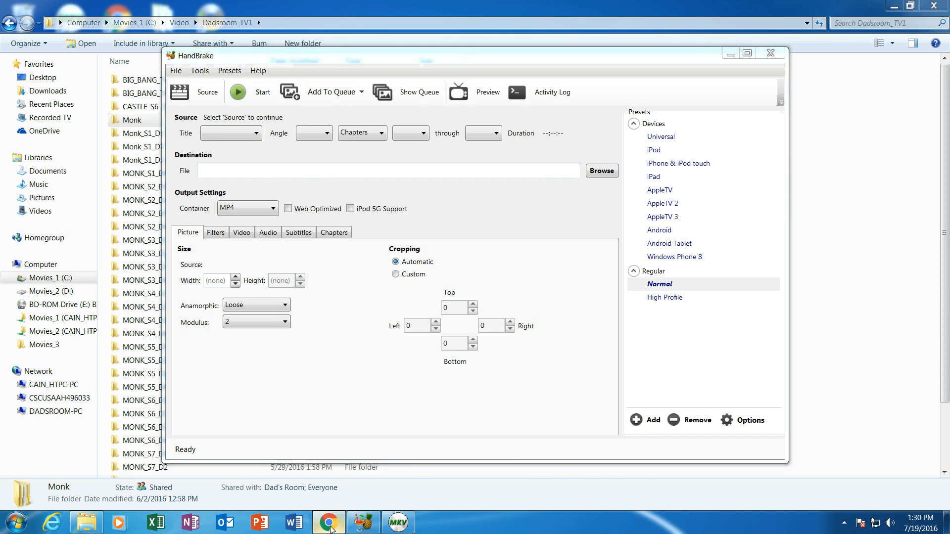
- Switch to Chrome's 'Index of /libdvdcss' download tab
click(328, 523)
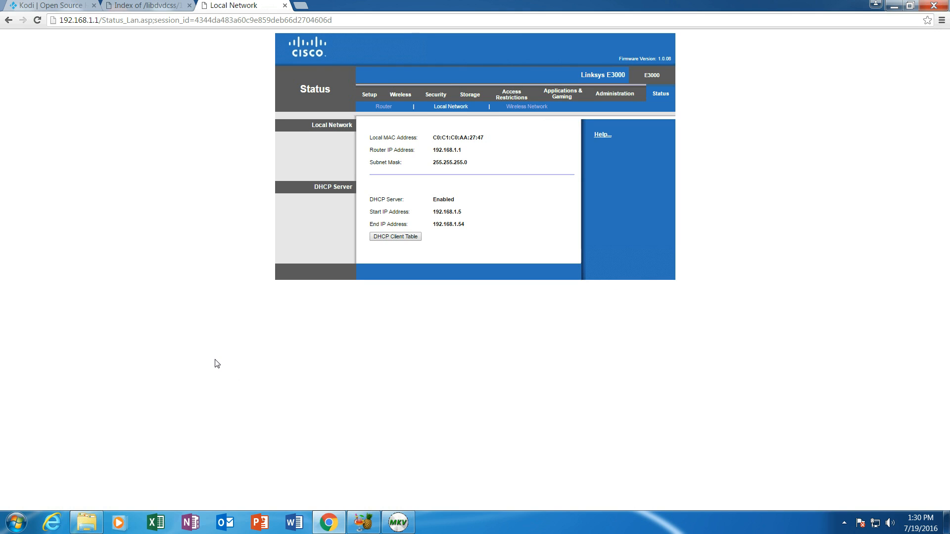
click(138, 9)
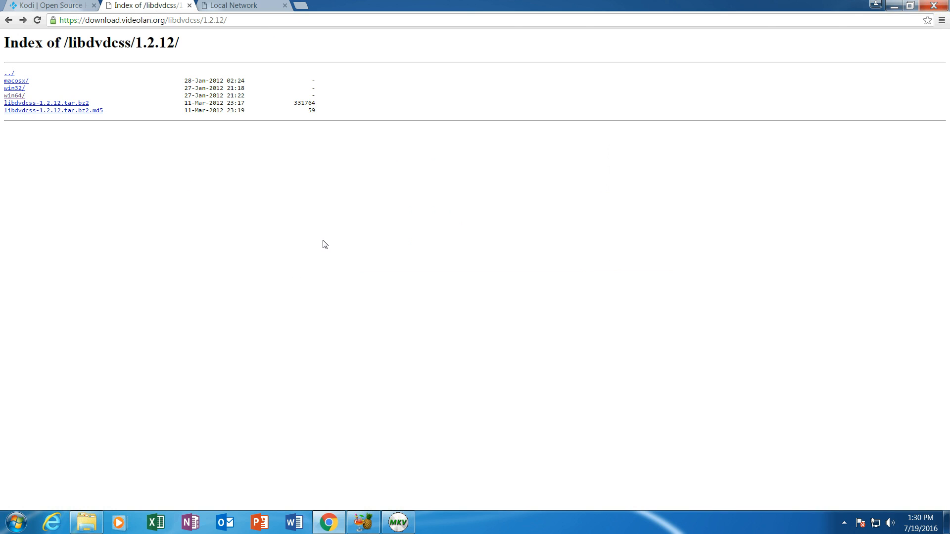
- Open the libdvdcss 1.2.12 win64 listing with libdvdcss-2.dll, then return to Dadsroom_TV1 in Explorer
click(11, 96)
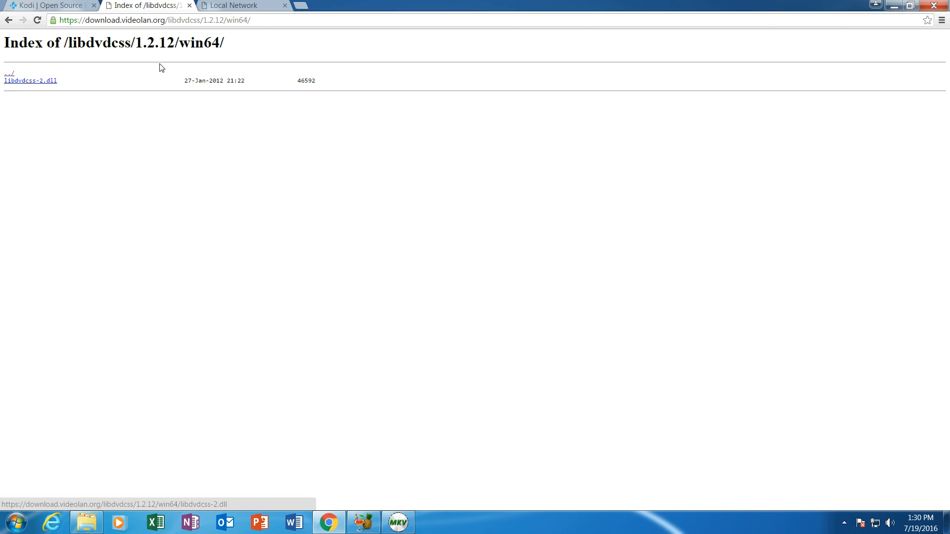
click(8, 20)
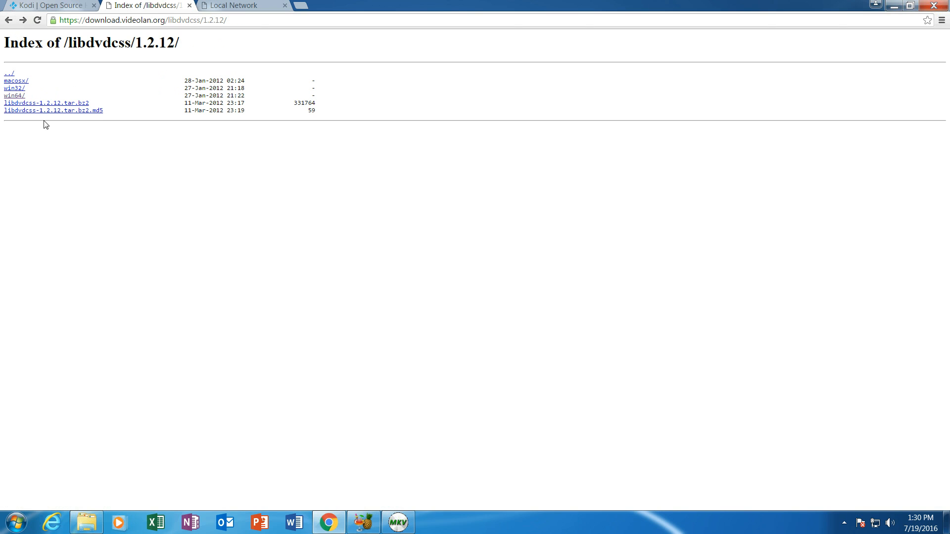
click(13, 96)
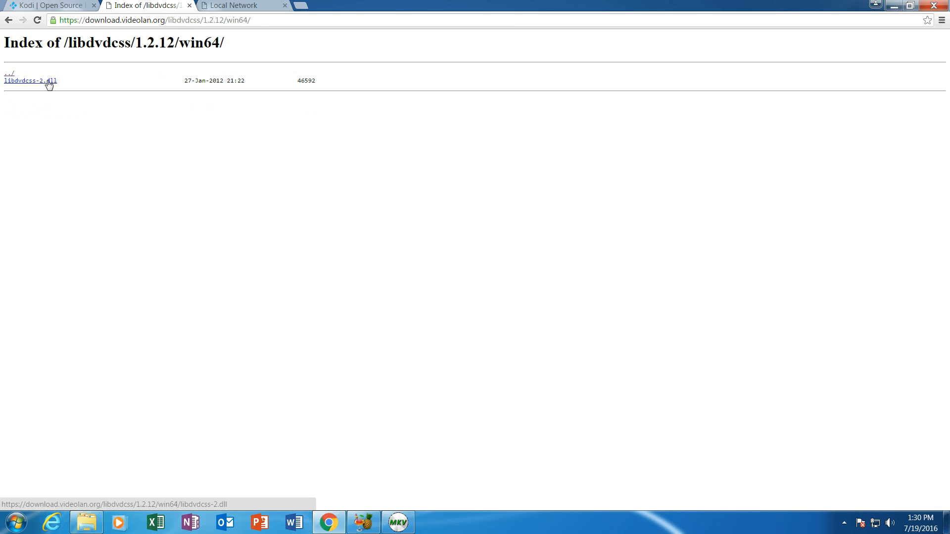
click(93, 527)
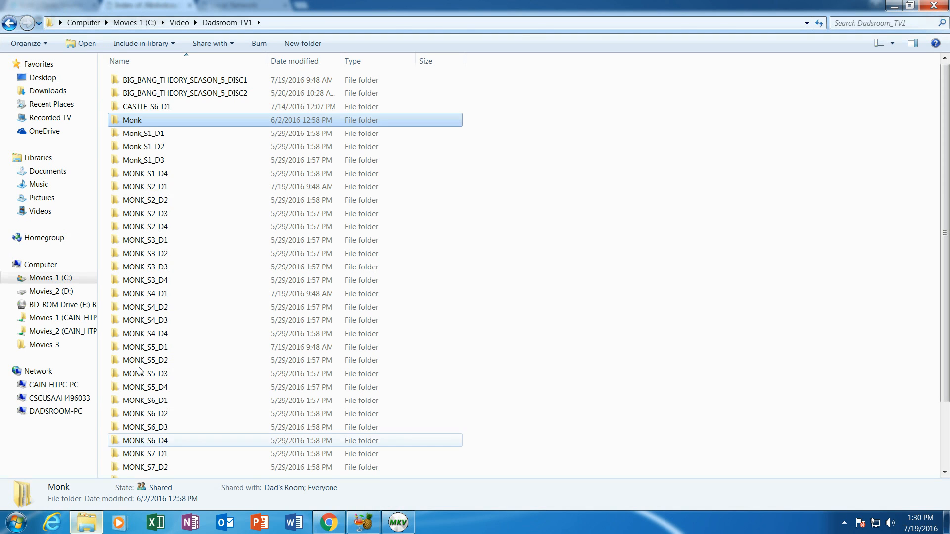
- Check that C:\Program Files\Handbrake contains libdvdcss-2.dll, then bring HandBrake up
click(134, 27)
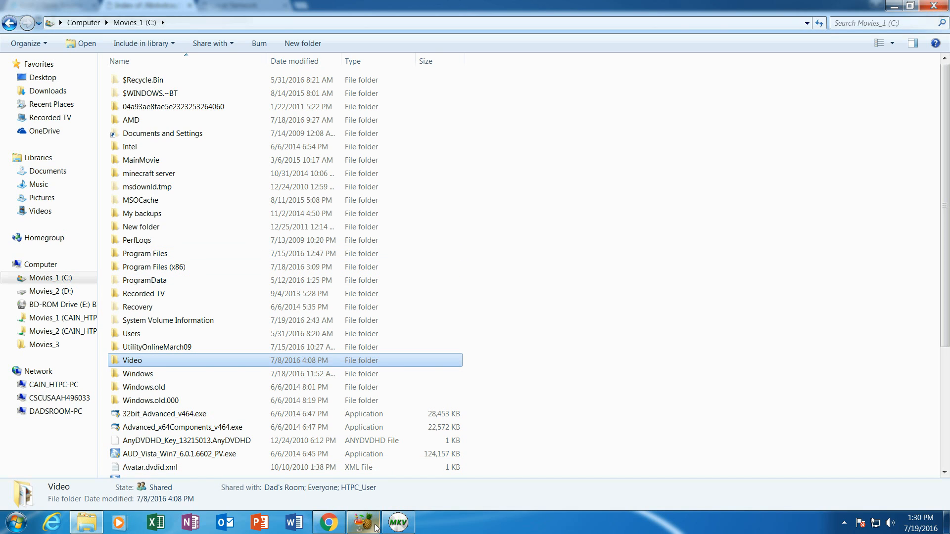
double_click(148, 254)
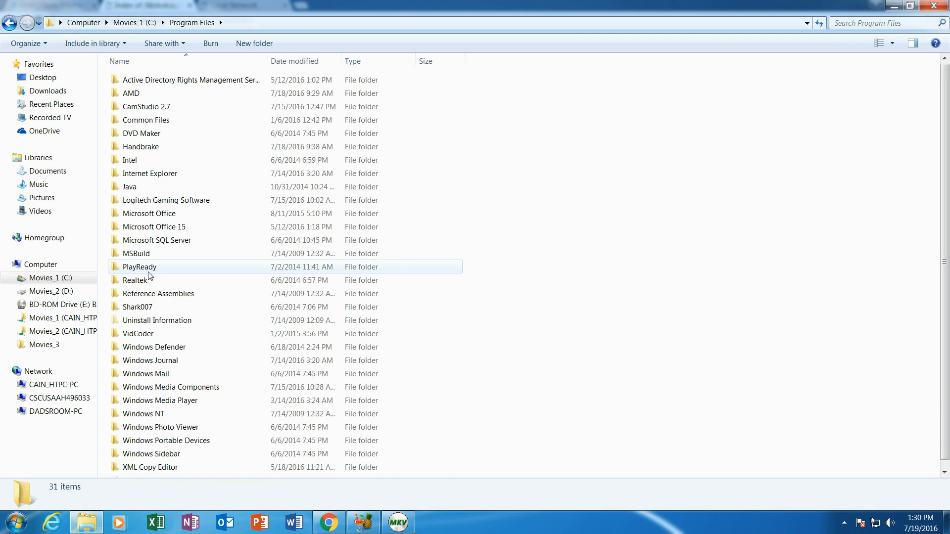
double_click(143, 147)
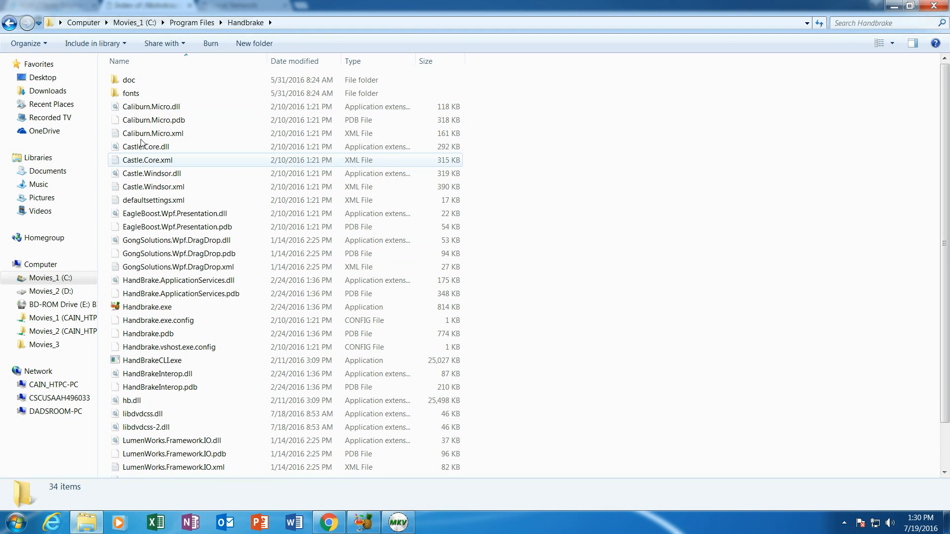
click(135, 22)
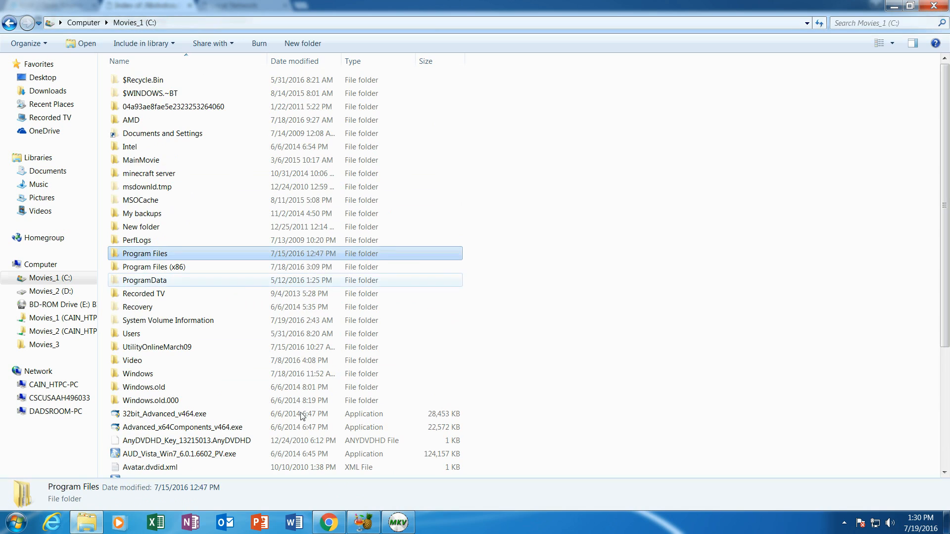
click(354, 525)
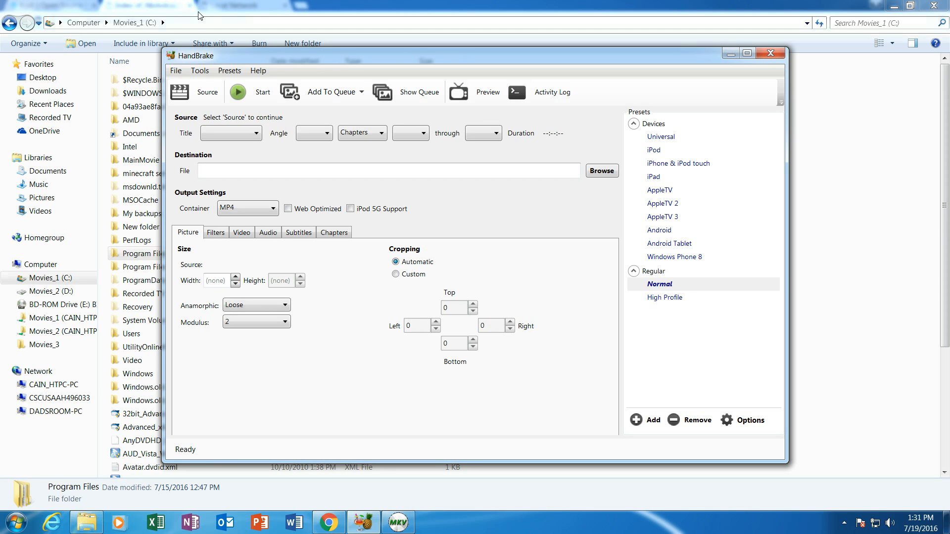
- Cycle through Explorer, Chrome and HandBrake, then open HandBrake's Source selection
click(248, 10)
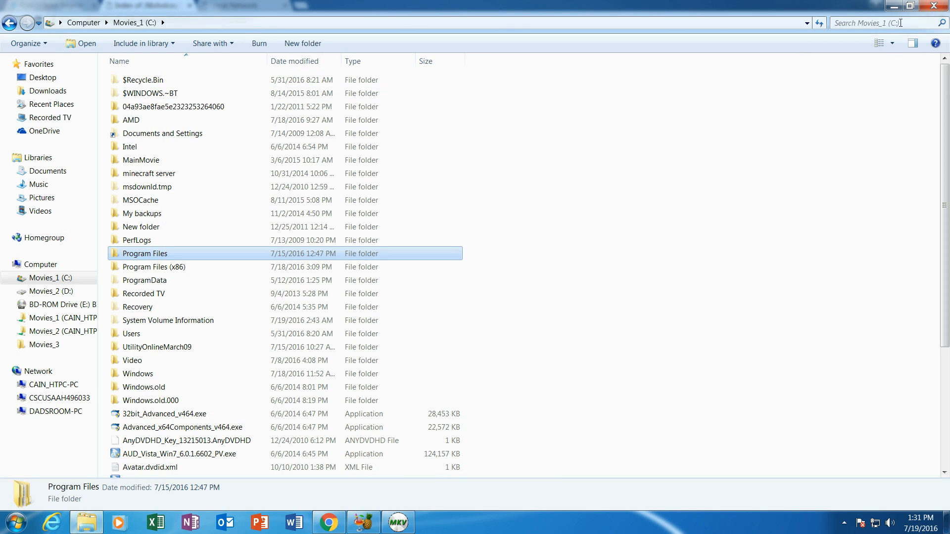
click(329, 523)
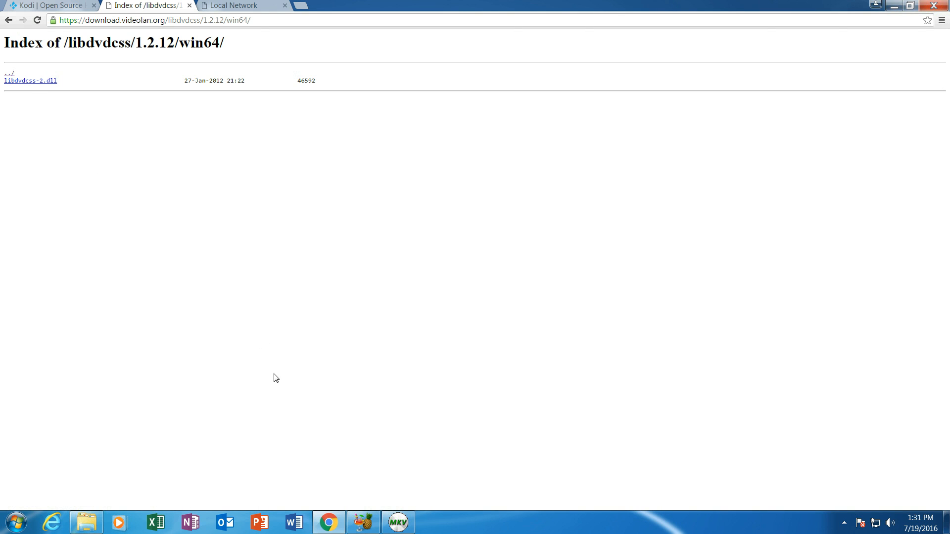
click(364, 522)
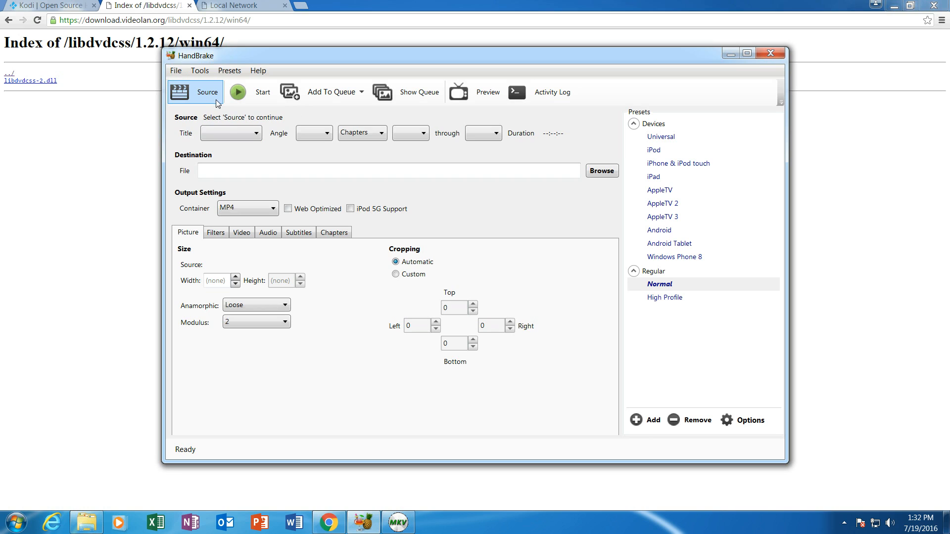
click(206, 103)
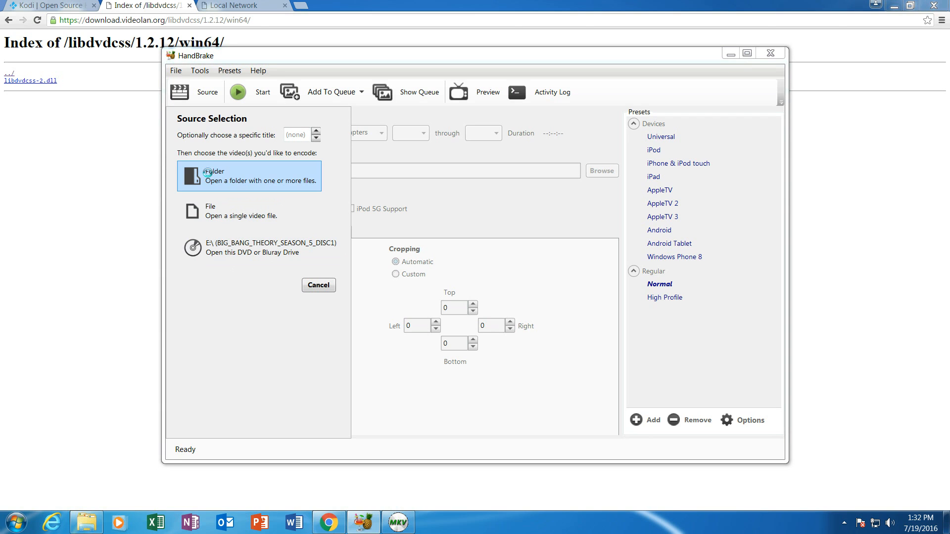
- Select C:\Video\Dadsroom_TV1\Monk_S1_D1 as the source folder and close Source Selection
click(216, 171)
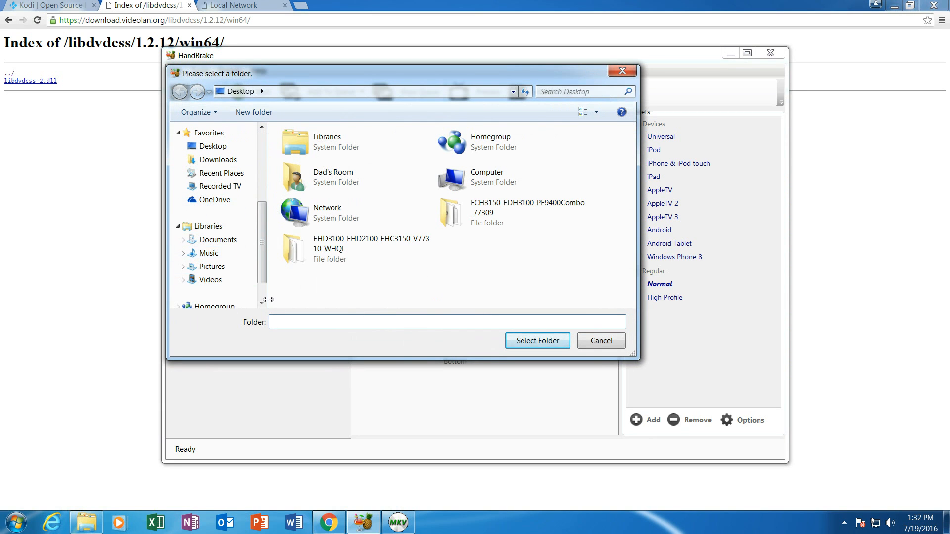
scroll(263, 297, down, 3)
click(223, 249)
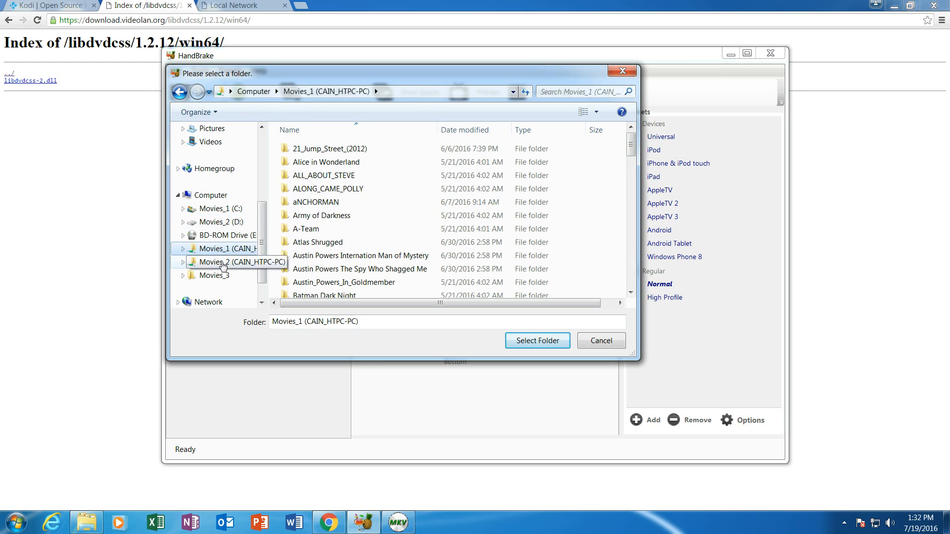
click(223, 209)
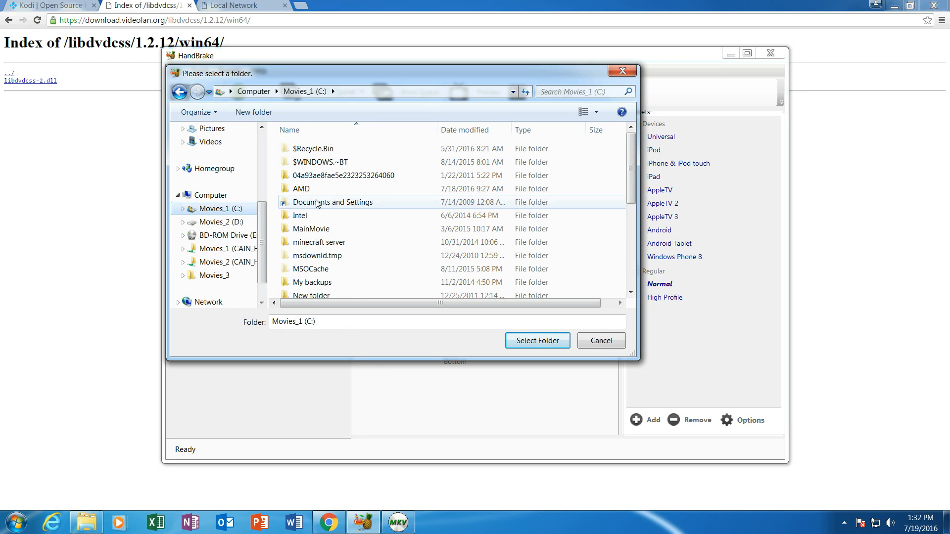
click(317, 242)
scroll(314, 250, down, 5)
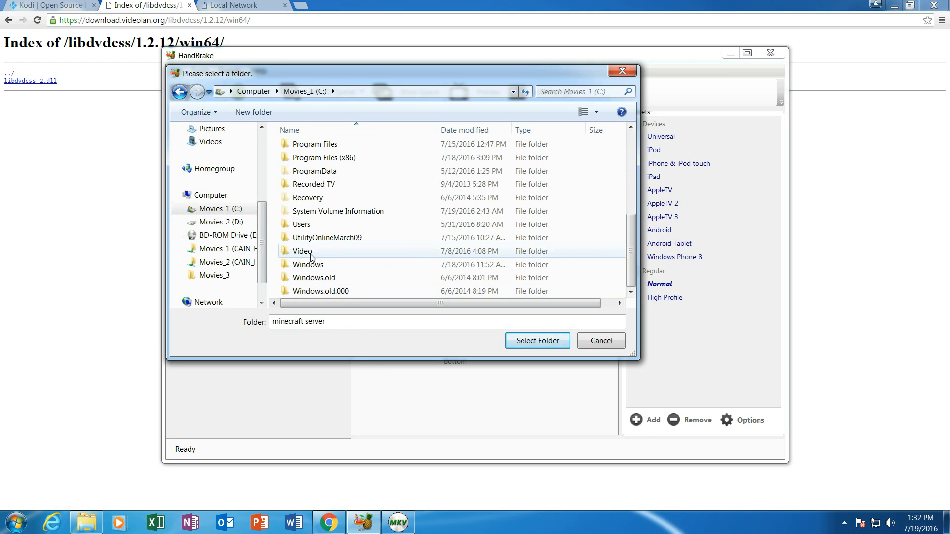
double_click(311, 251)
double_click(311, 175)
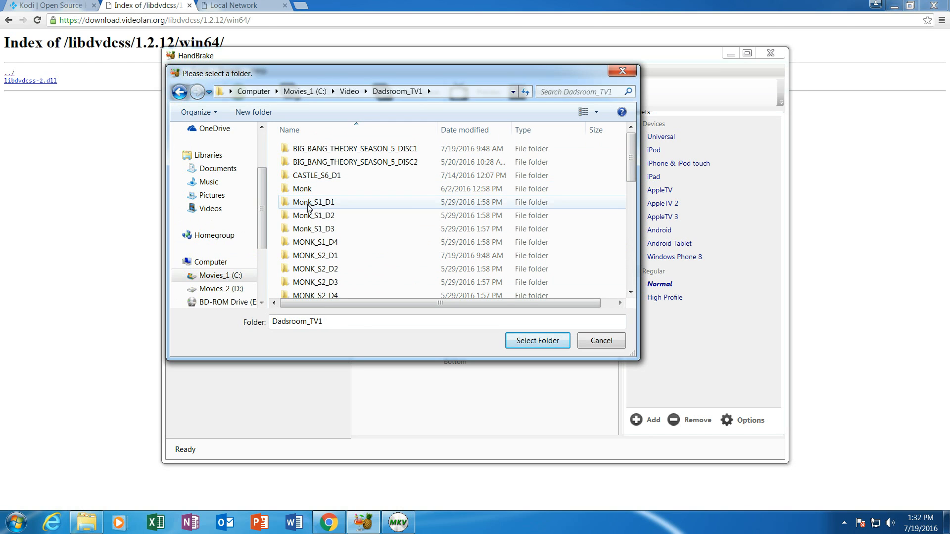
click(309, 207)
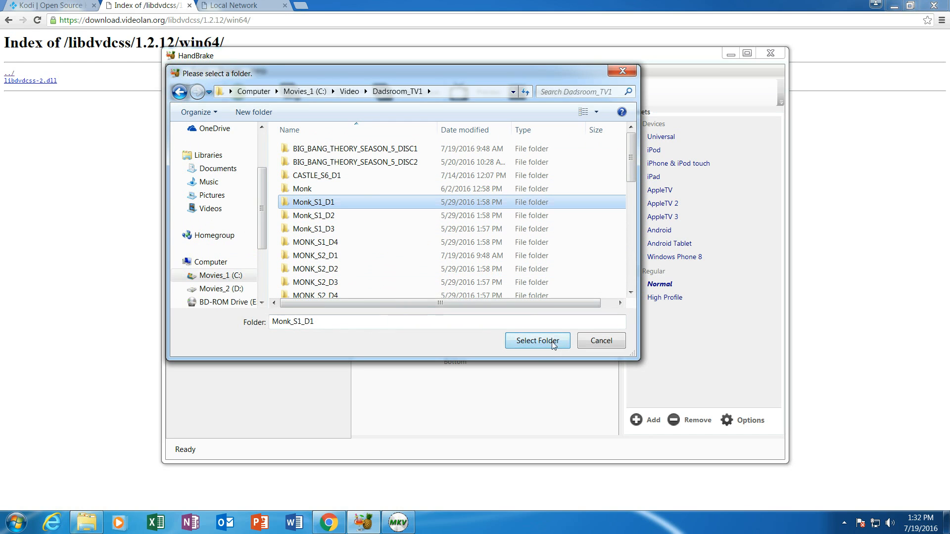
click(538, 341)
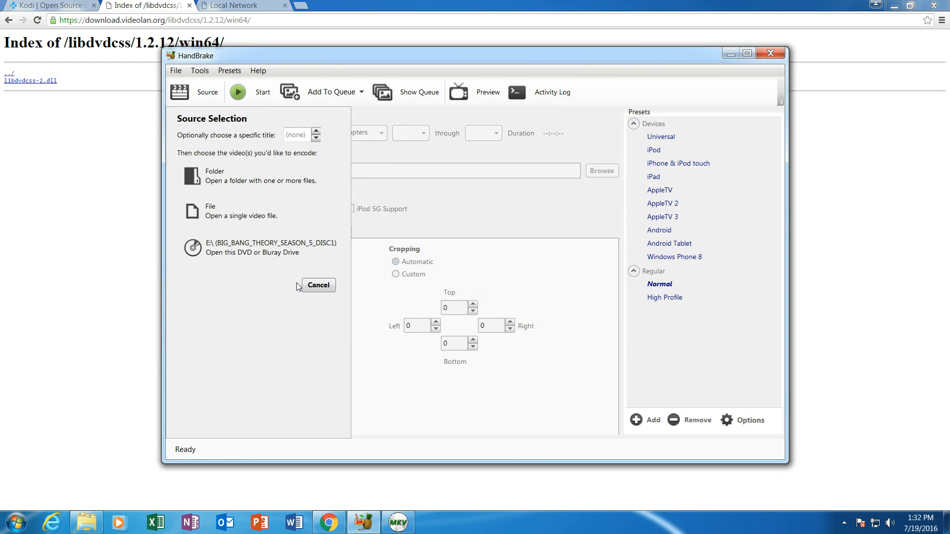
click(238, 245)
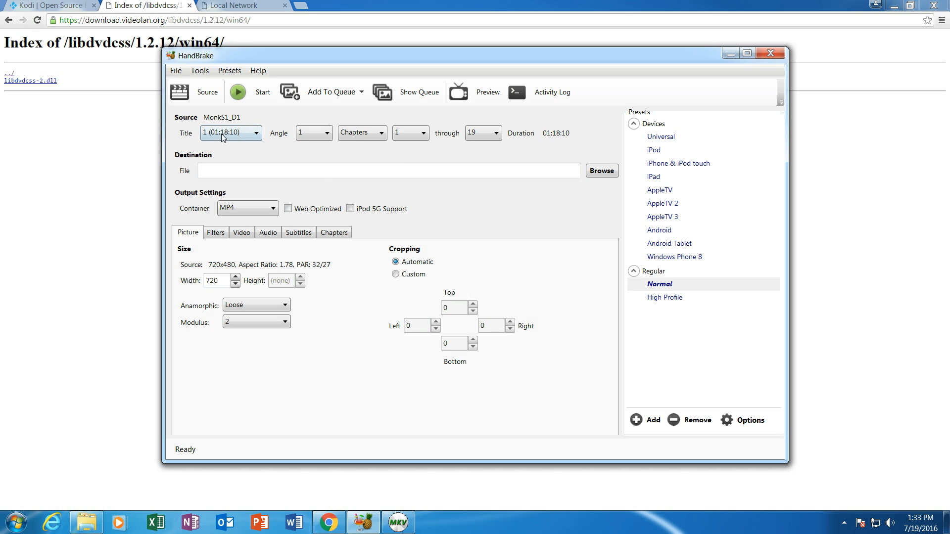
- Choose title 2 (00:43:58) from the Title dropdown
click(257, 137)
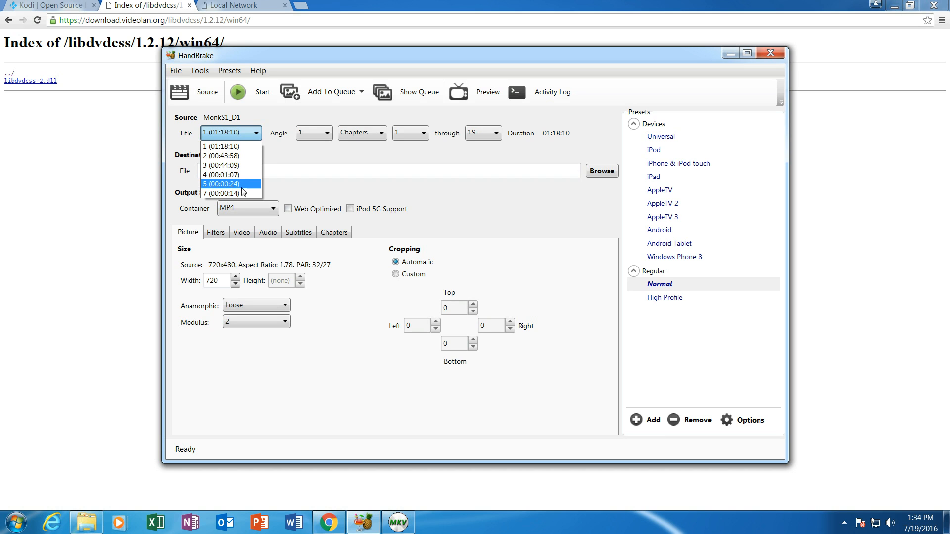
click(232, 156)
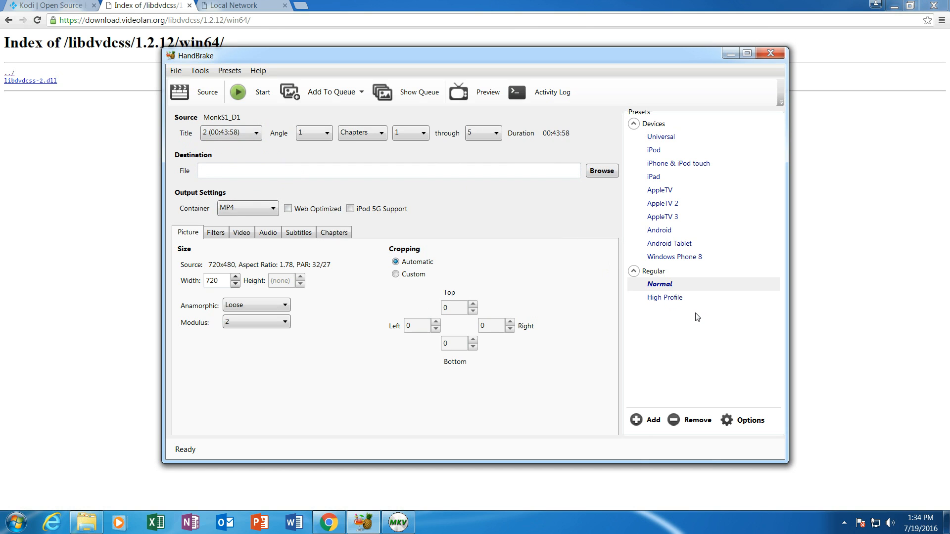
- Compare the Normal and High Profile presets' video settings, finishing on High Profile (High, level 4.1)
click(670, 301)
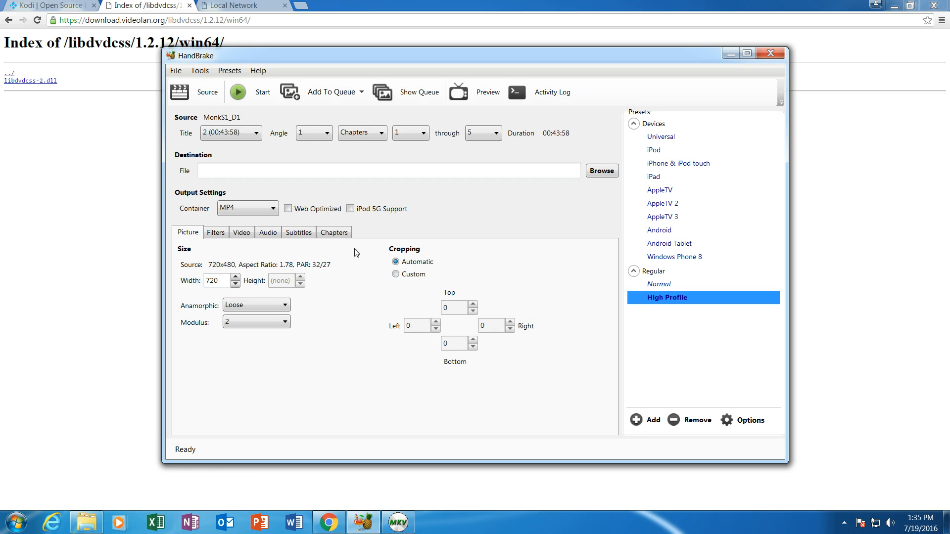
click(242, 233)
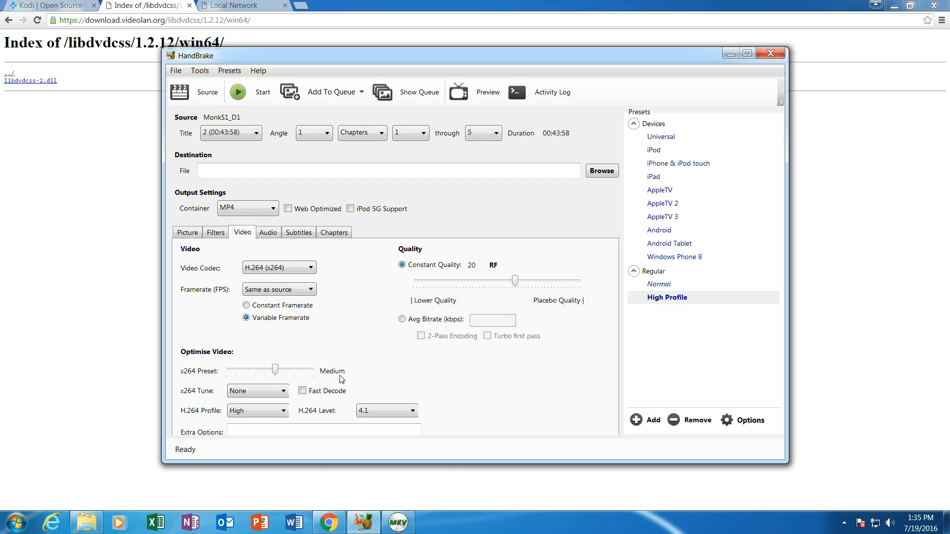
click(654, 287)
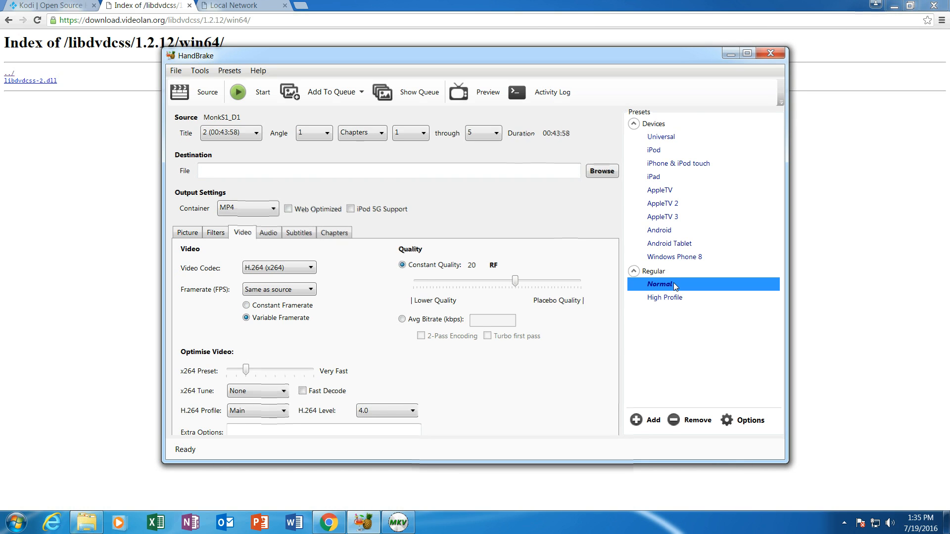
click(667, 298)
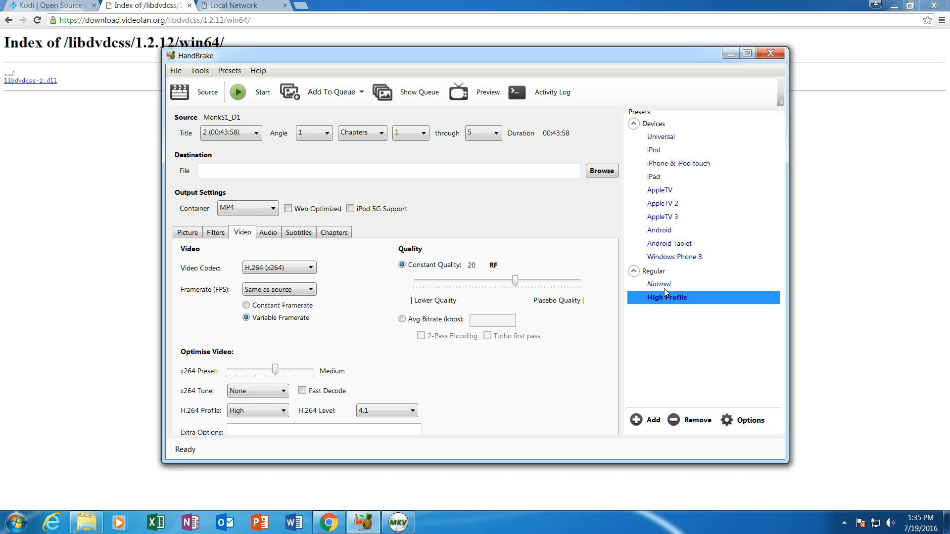
click(665, 290)
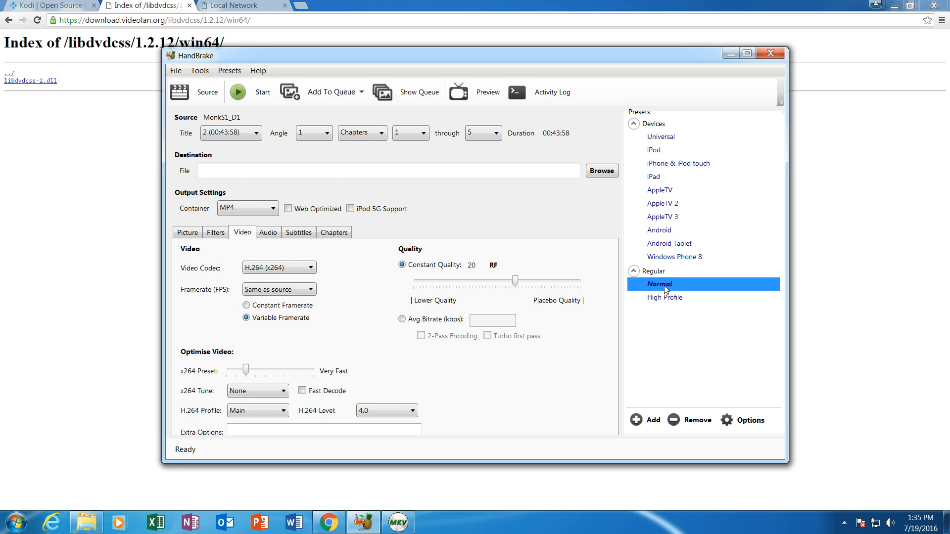
click(667, 300)
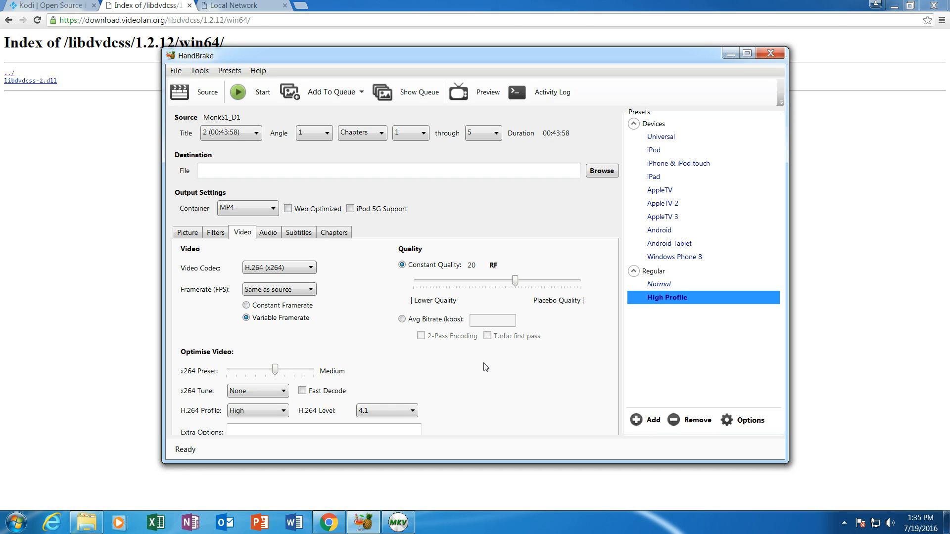
mouse_move(516, 283)
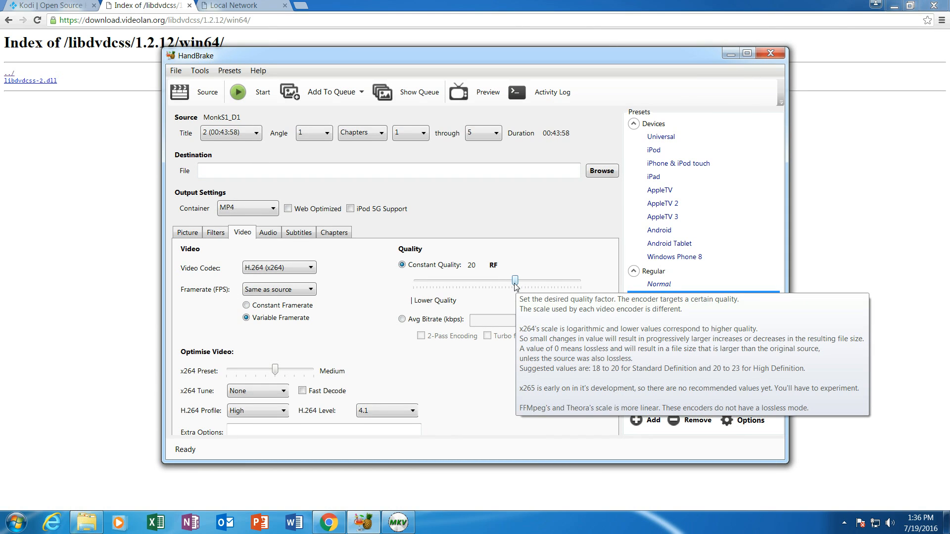
- Set the Constant Quality slider to RF 15 after briefly pushing it to lossless RF 0
drag(515, 281, 602, 290)
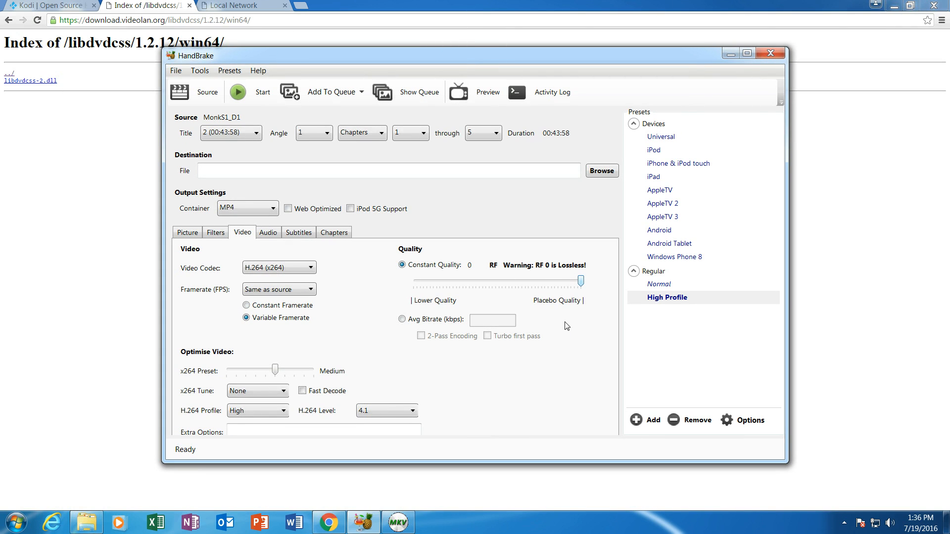
mouse_move(582, 286)
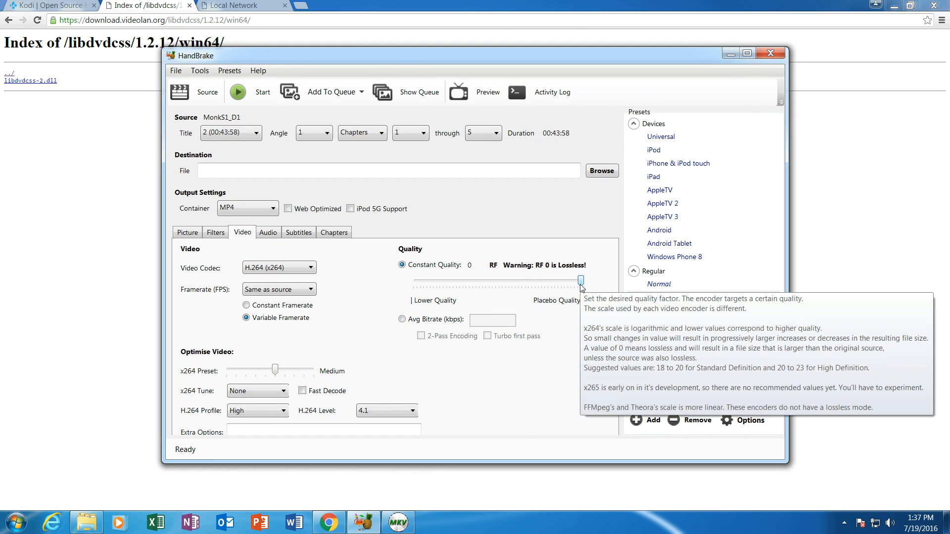
drag(581, 286, 533, 286)
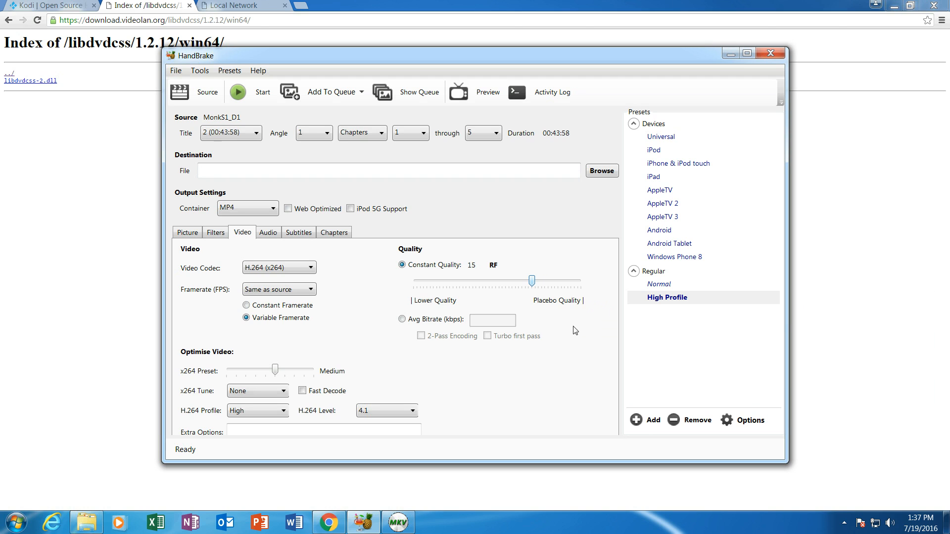
mouse_move(533, 286)
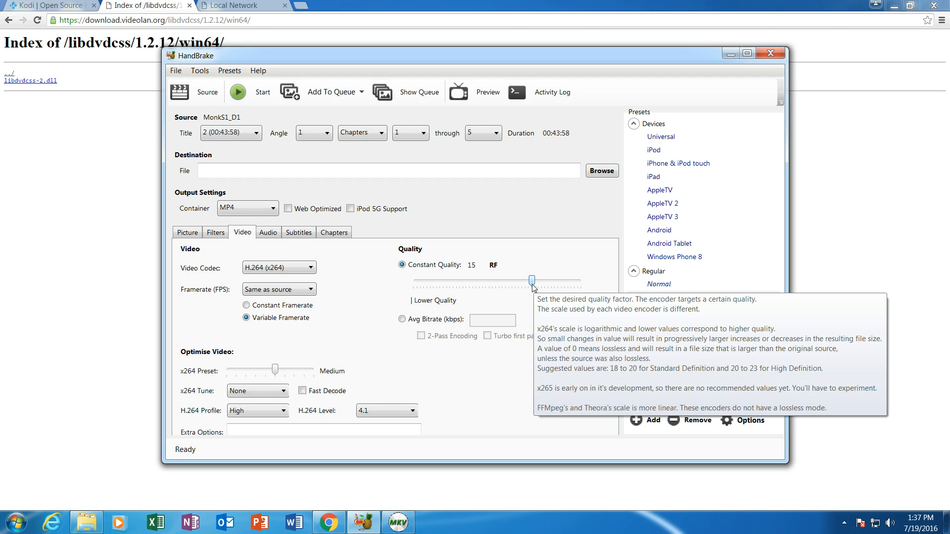
drag(533, 286, 533, 288)
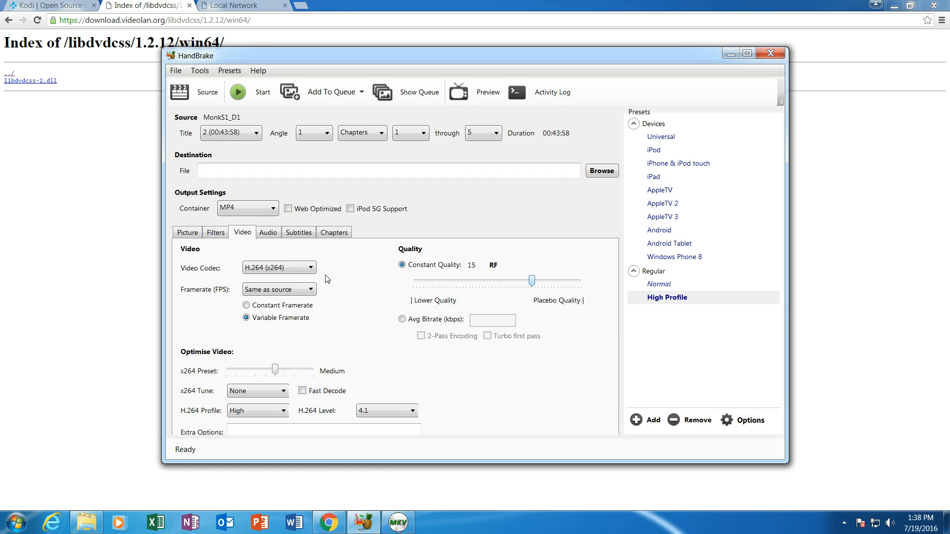
- Set the output container to MKV and choose the Desktop as the save location
click(275, 210)
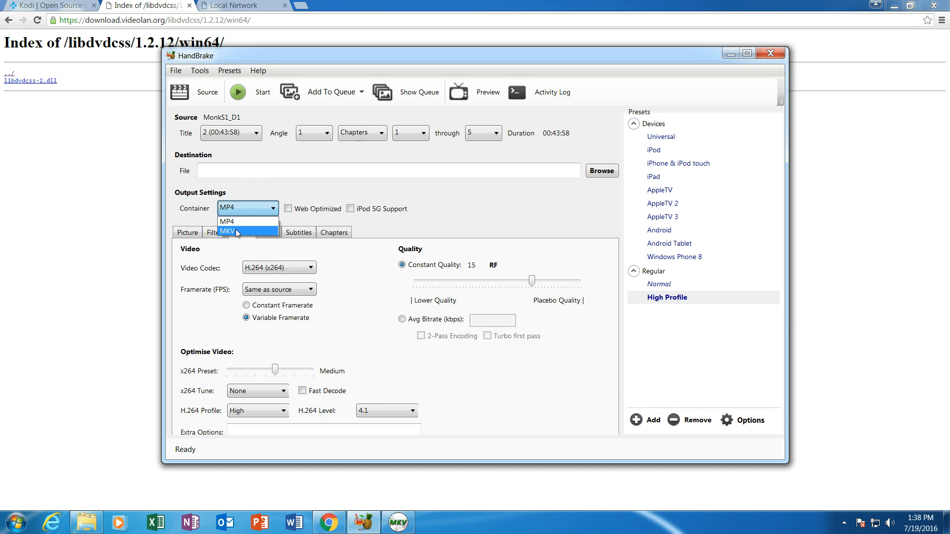
click(237, 232)
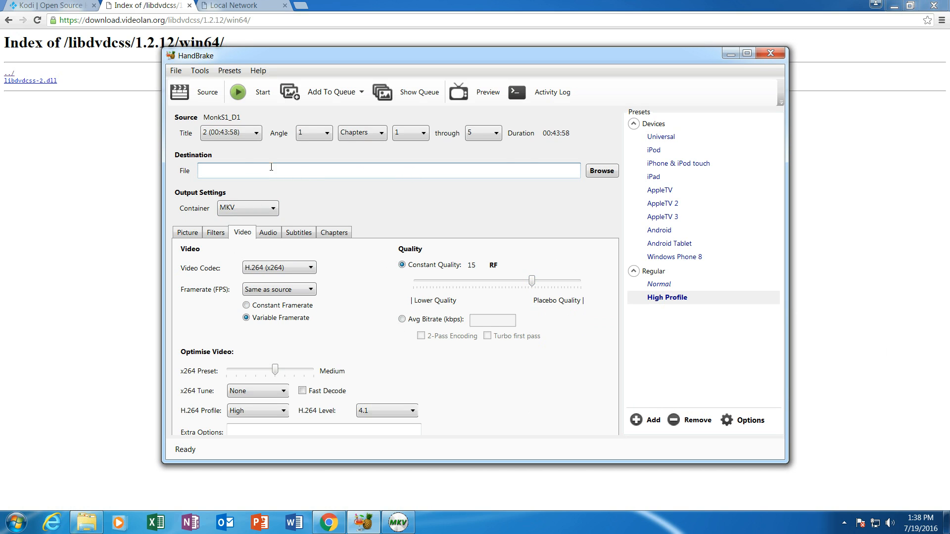
click(605, 174)
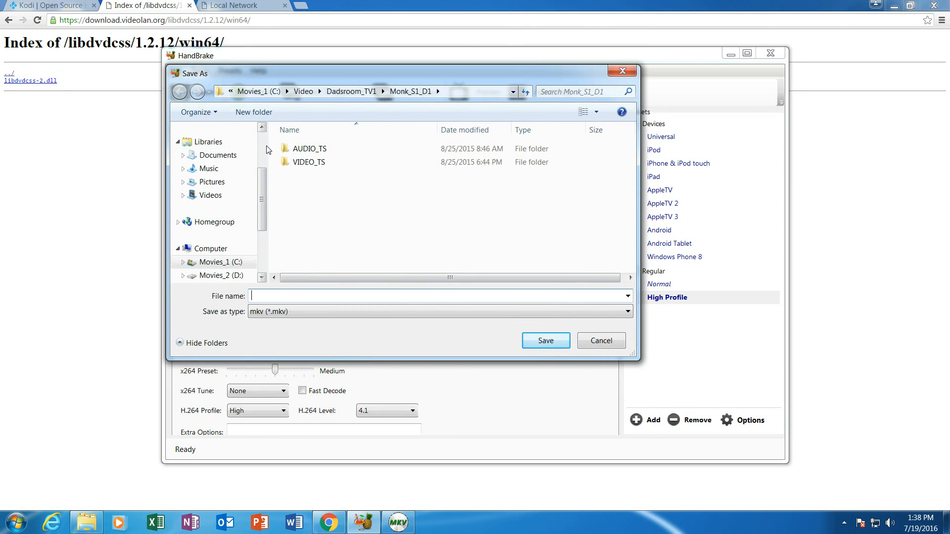
scroll(228, 163, up, 3)
click(213, 146)
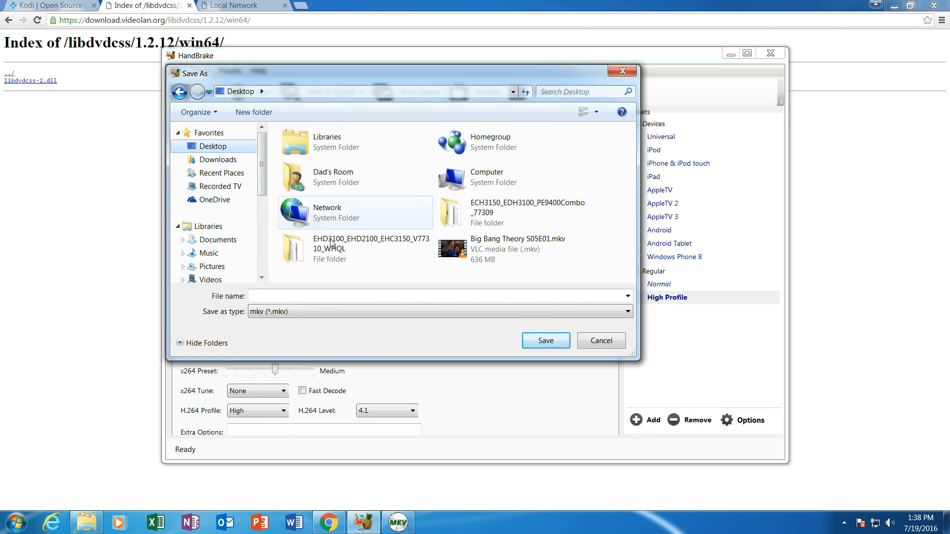
- Name the output file Monk S01E01 and save it
click(286, 296)
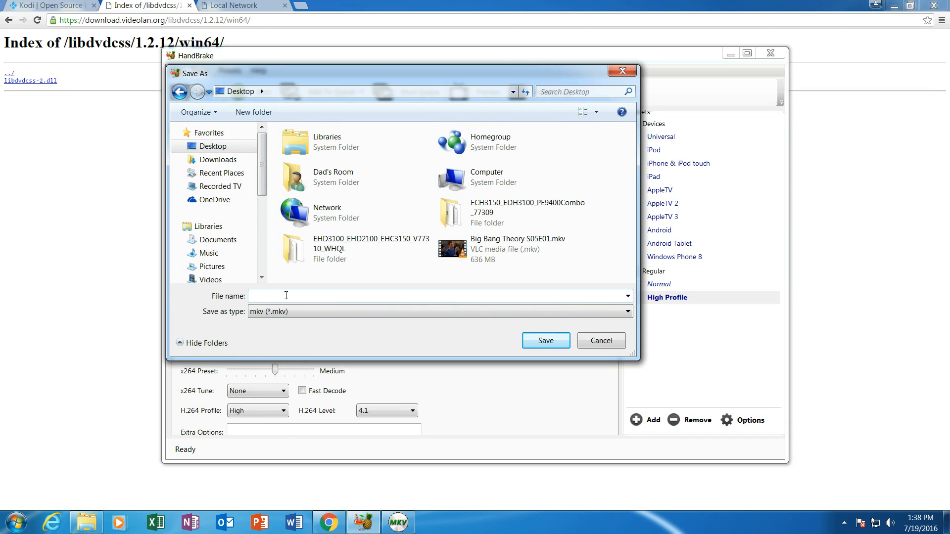
text(Monk S01)
scroll(218, 202, down, 2)
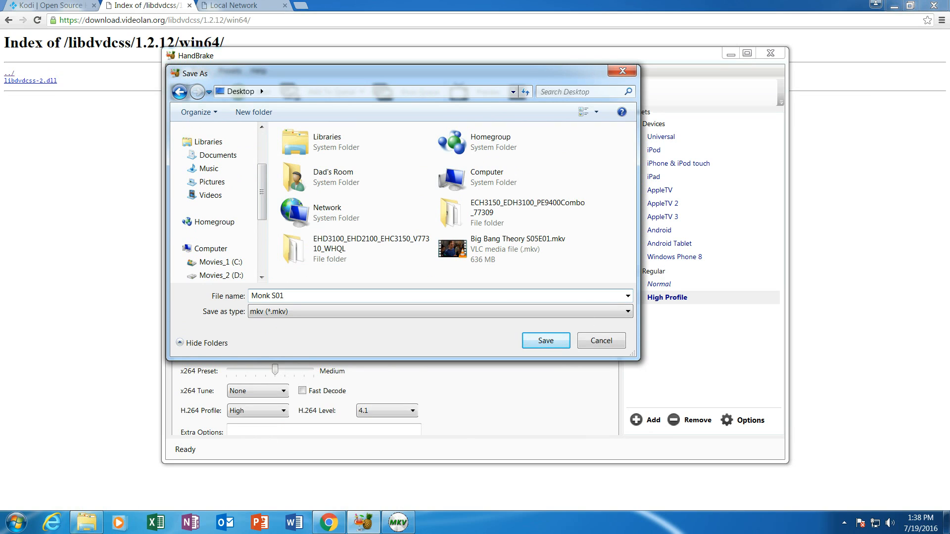
text(E01)
drag(302, 295, 190, 286)
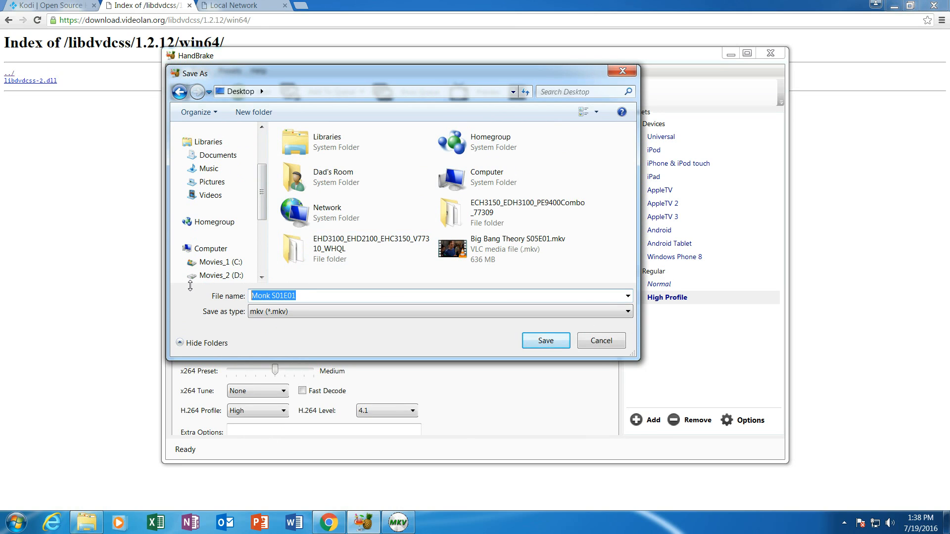
click(544, 341)
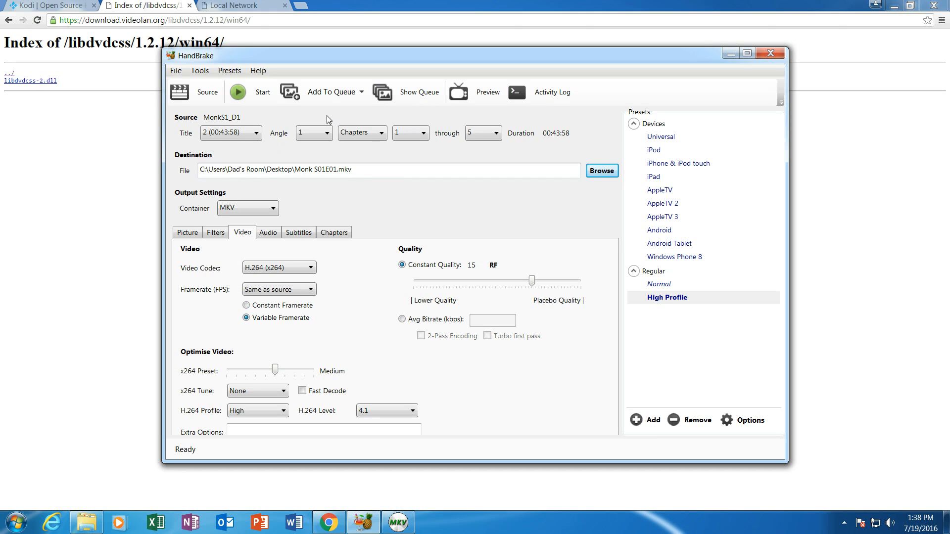
- Queue title 2 as Monk S01E01, then queue title 3 as Monk S01E02.mkv
click(336, 94)
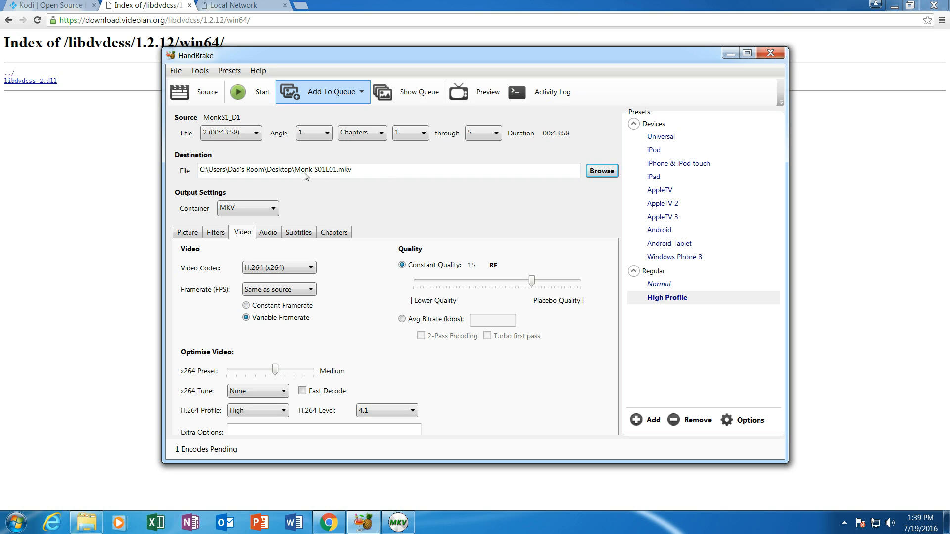
click(258, 134)
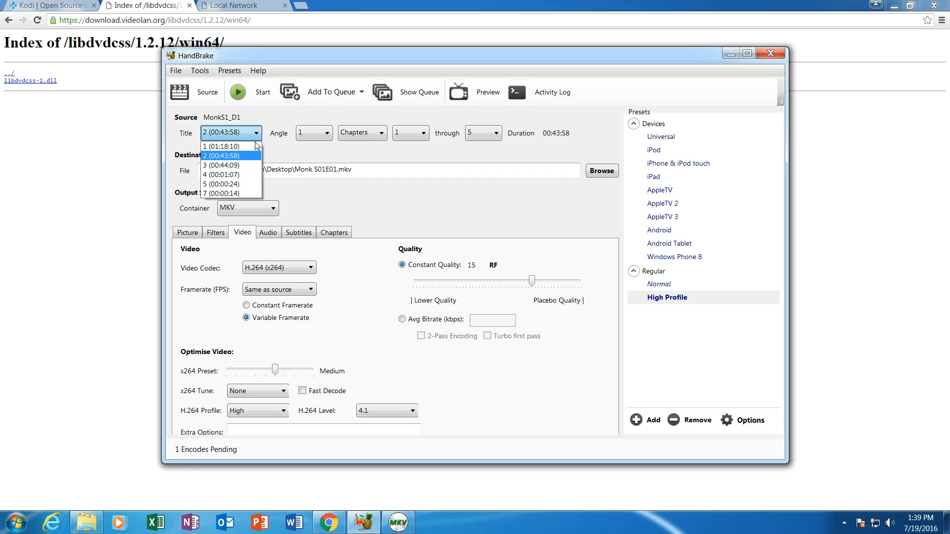
click(252, 167)
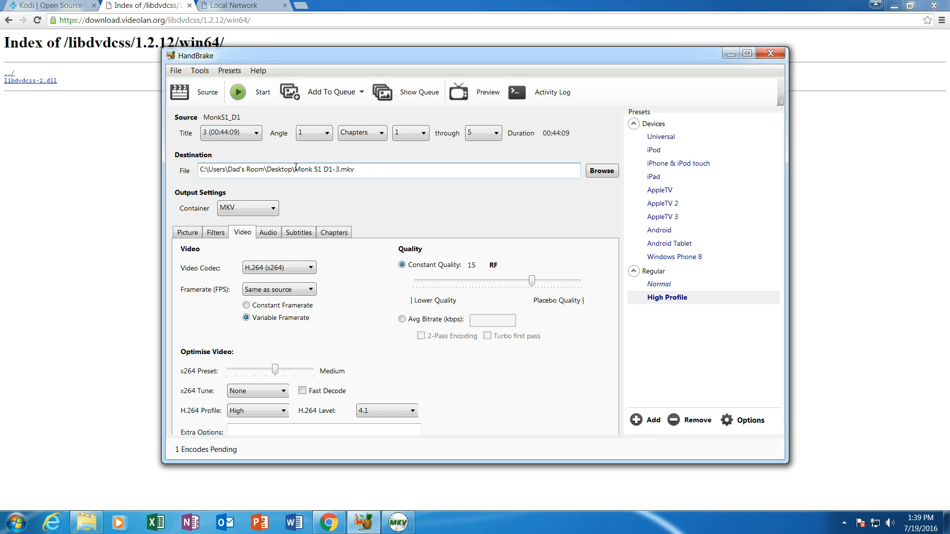
drag(294, 168, 341, 172)
text(Monk S01E01)
click(331, 95)
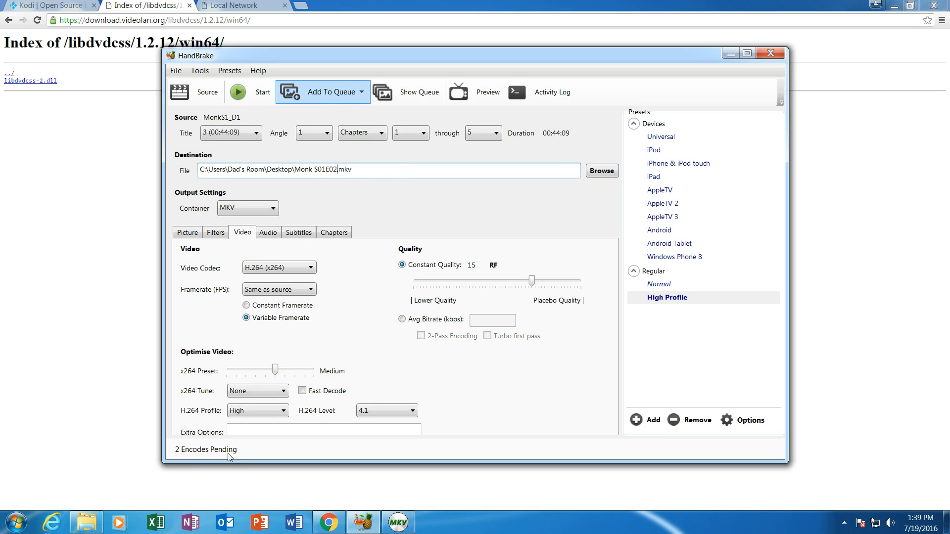
- Load the folder C:\Video\Dadsroom_TV1\Monk_S1_D2 as the source and list its titles
click(200, 95)
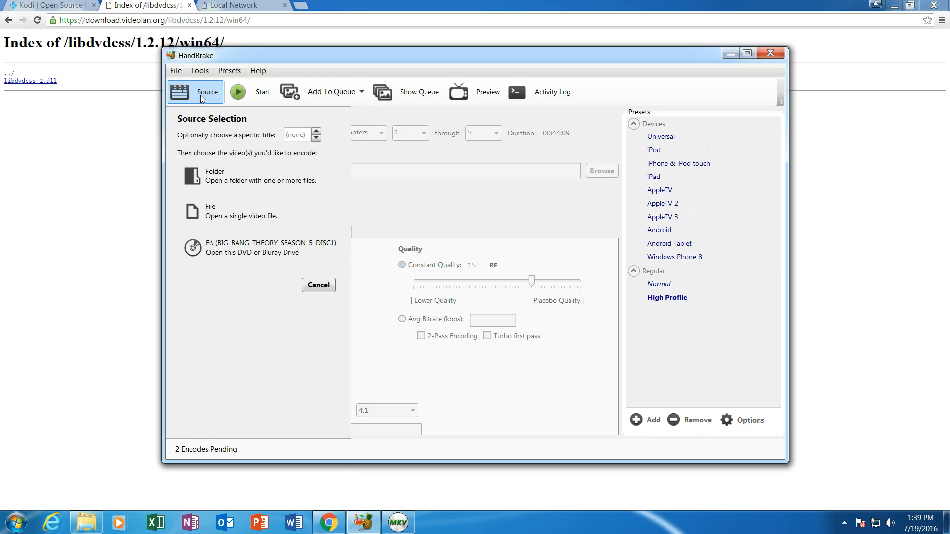
click(237, 186)
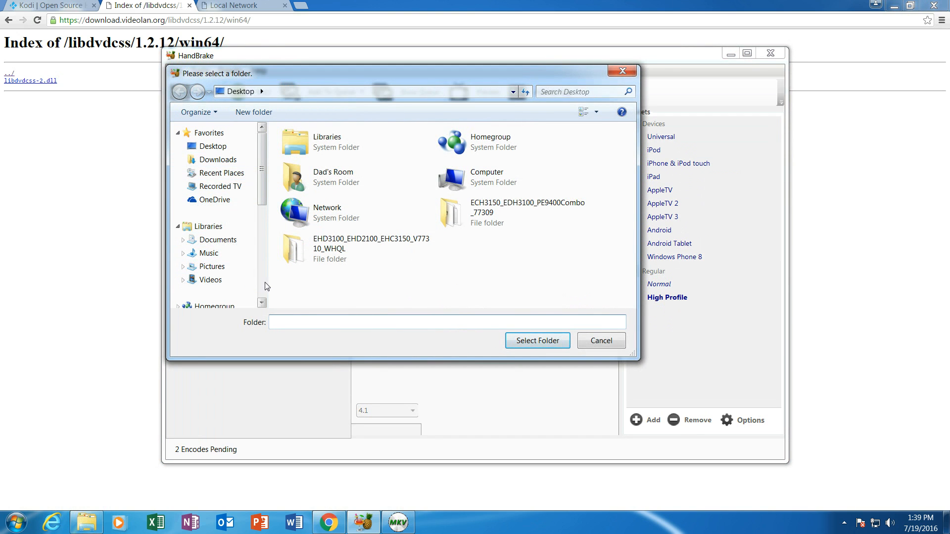
scroll(263, 282, down, 4)
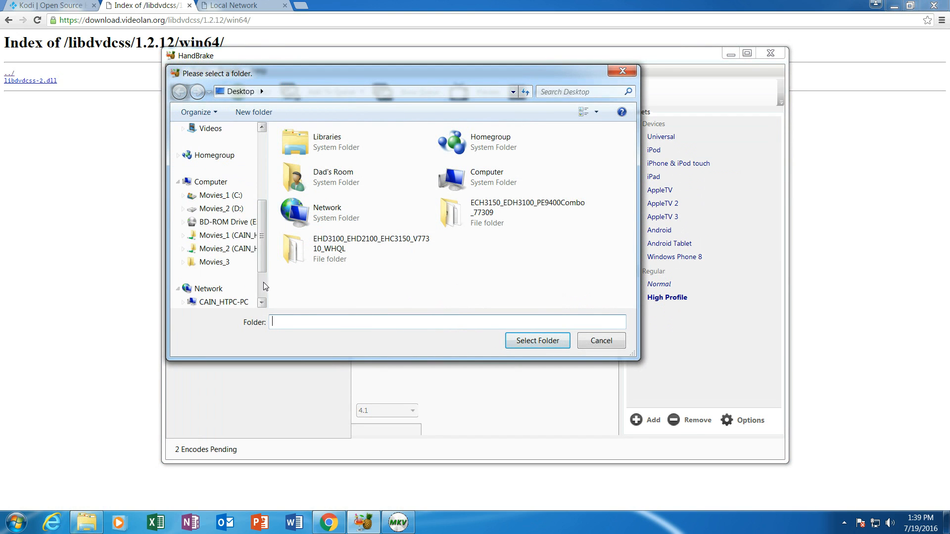
click(220, 195)
click(324, 260)
scroll(323, 267, down, 5)
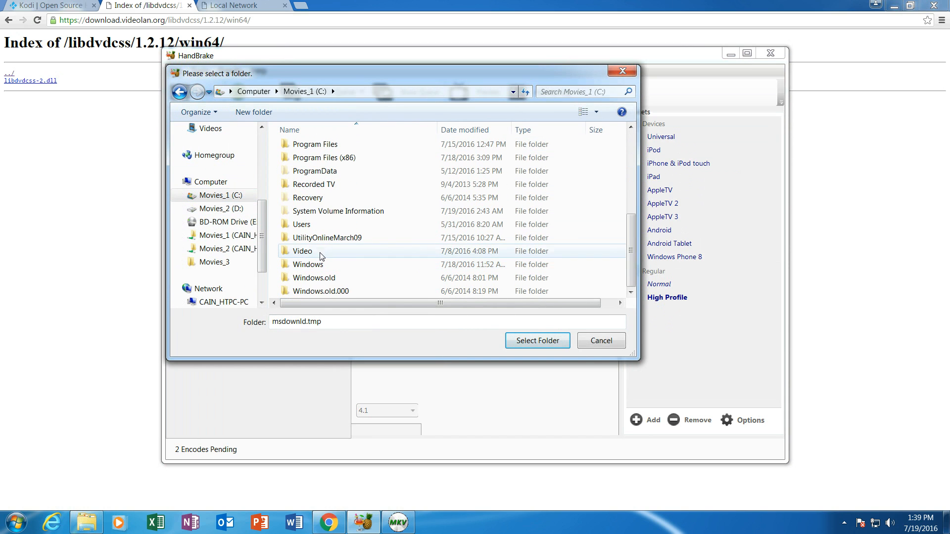
double_click(322, 254)
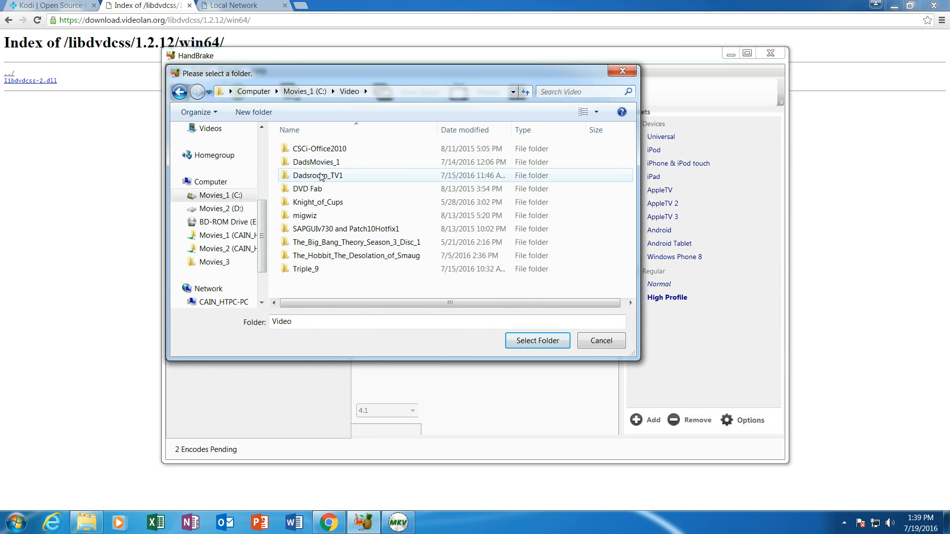
click(323, 177)
double_click(322, 177)
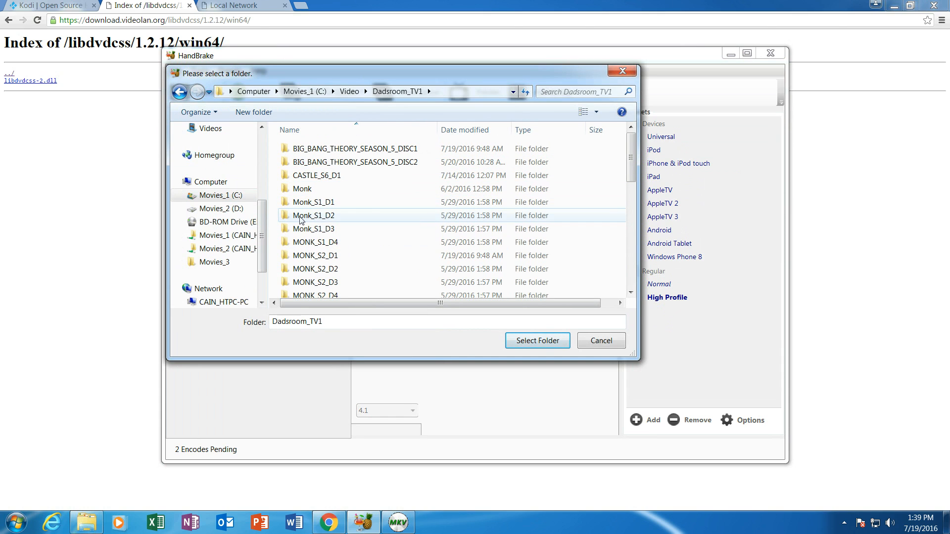
double_click(331, 219)
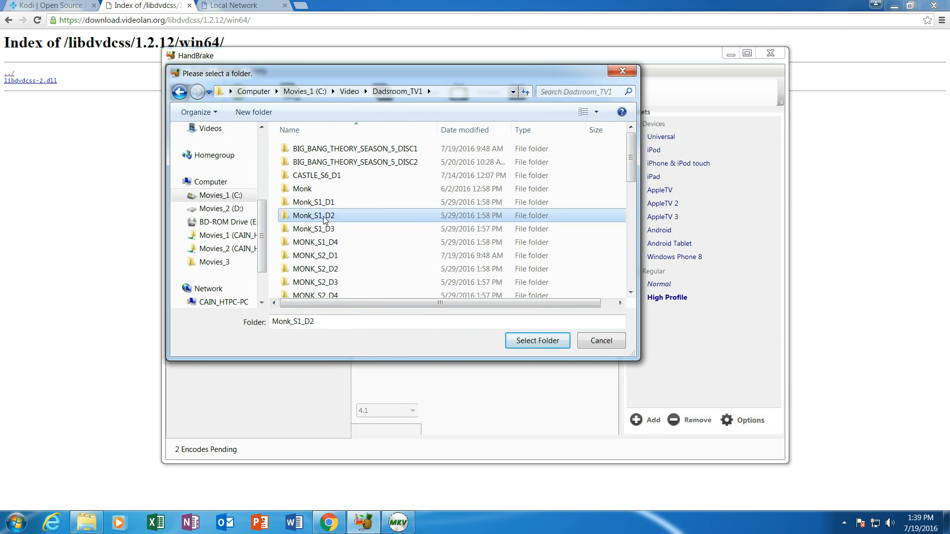
click(534, 343)
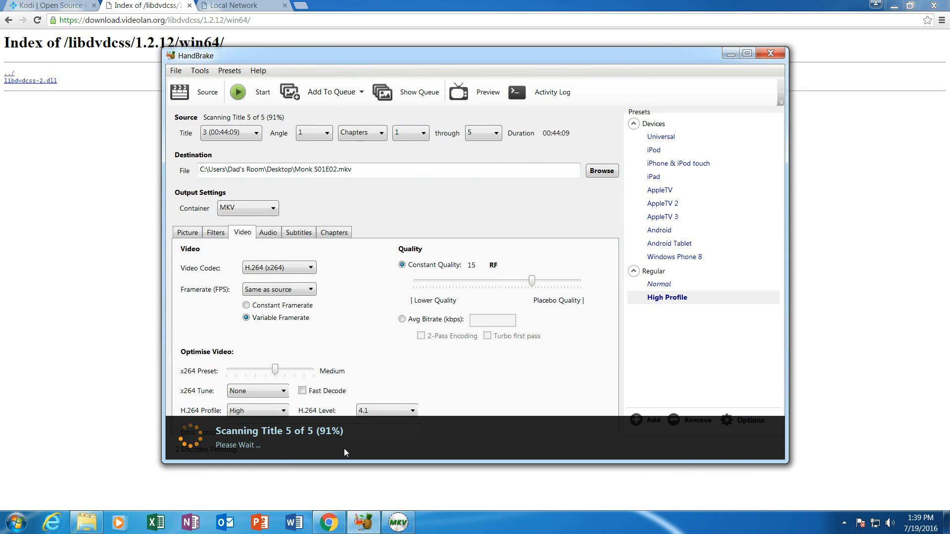
click(256, 134)
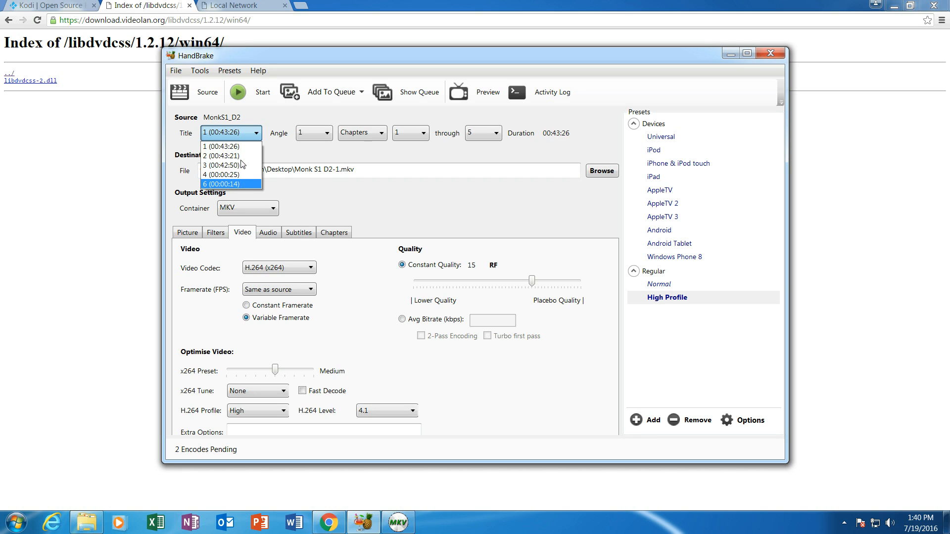
- Queue title 1 of the Monk_S1_D2 disc as Monk S01E03.mkv
click(240, 147)
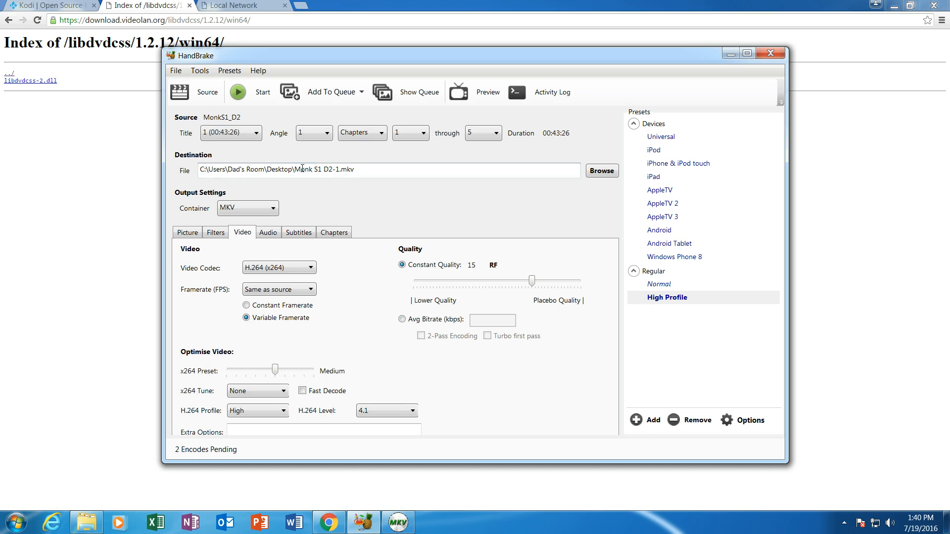
drag(299, 168, 340, 171)
text(Monk S01E01)
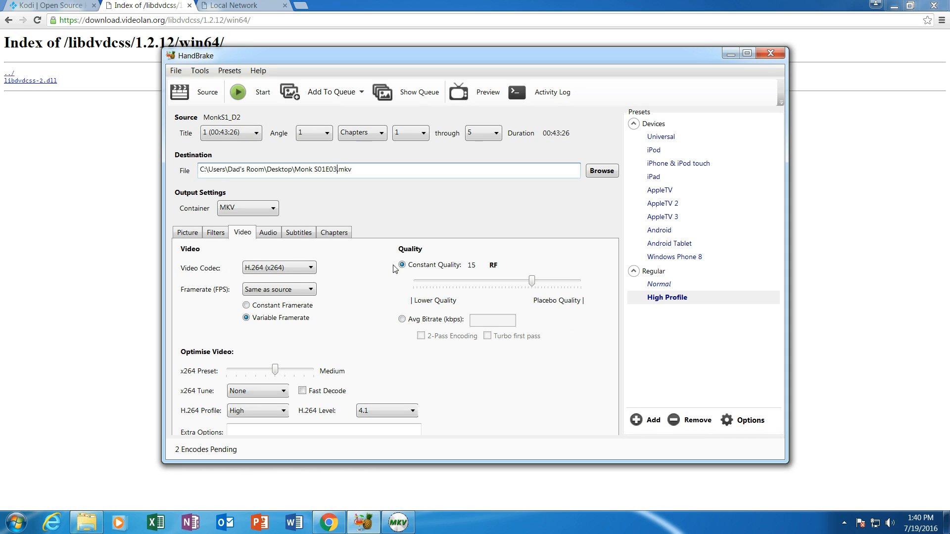
click(331, 99)
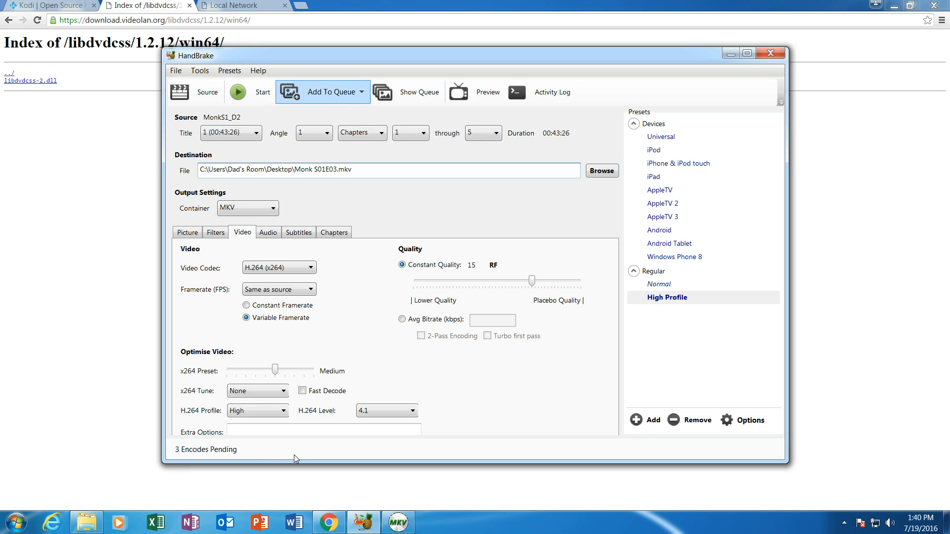
click(202, 97)
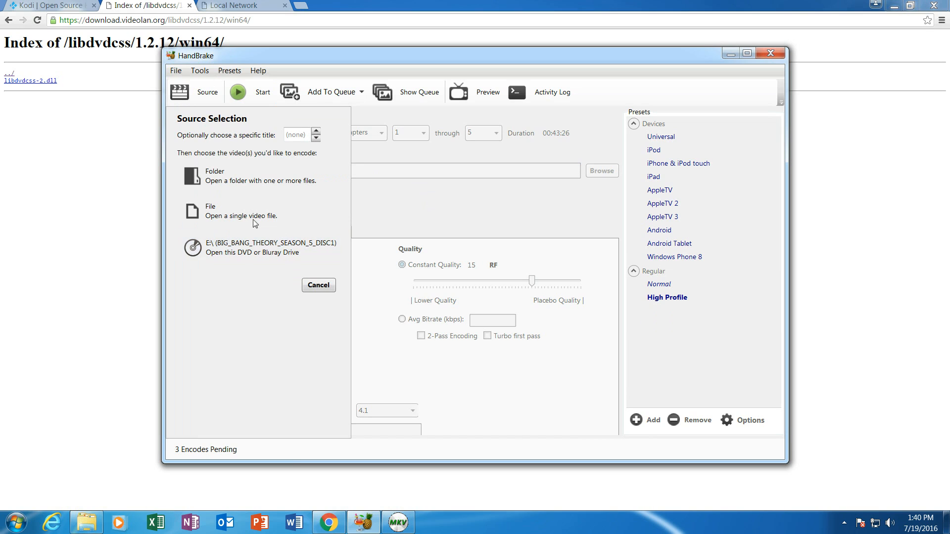
- Cancel source selection, check the queue lists Monk S01E01–S01E03, and close it
click(324, 286)
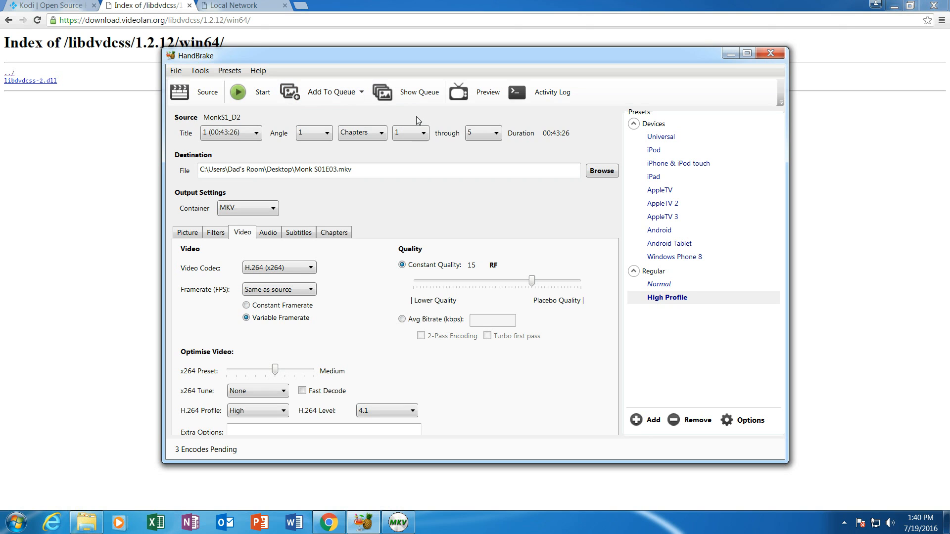
click(408, 97)
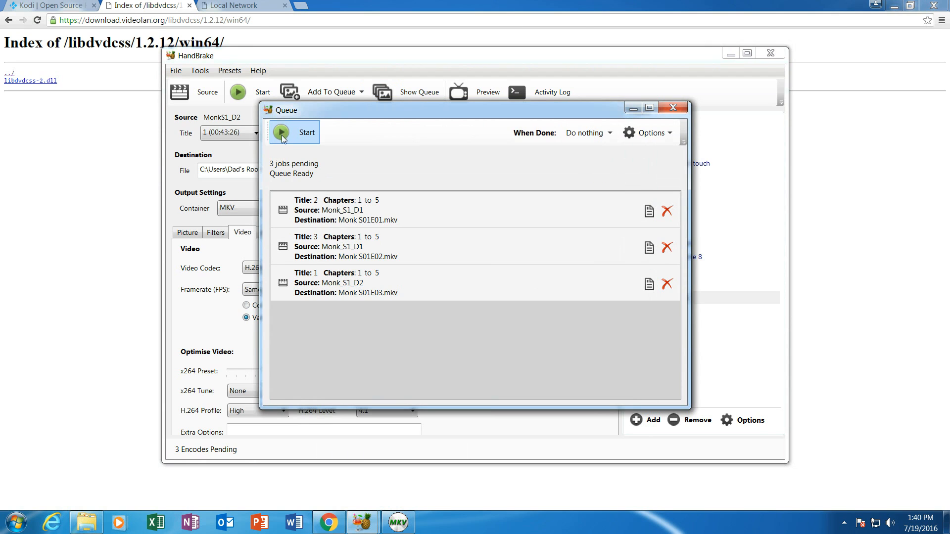
click(675, 108)
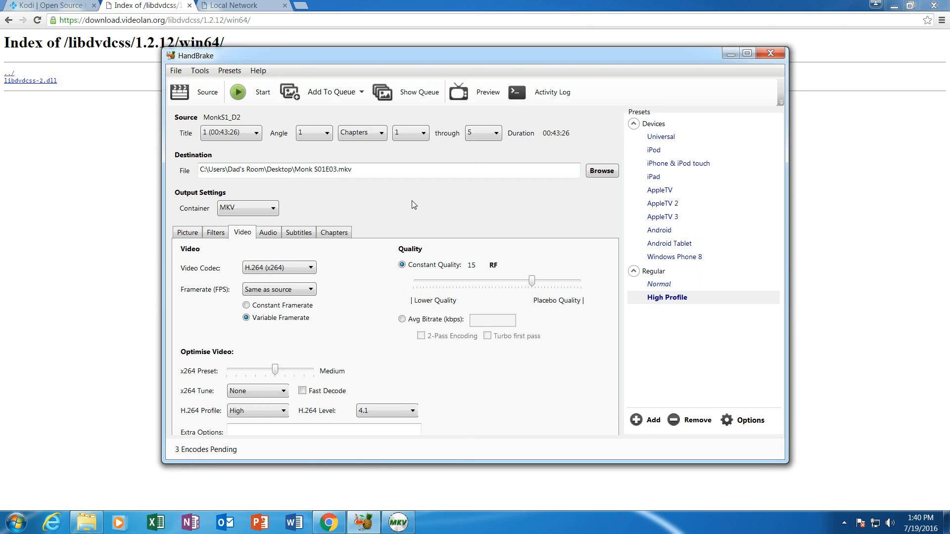
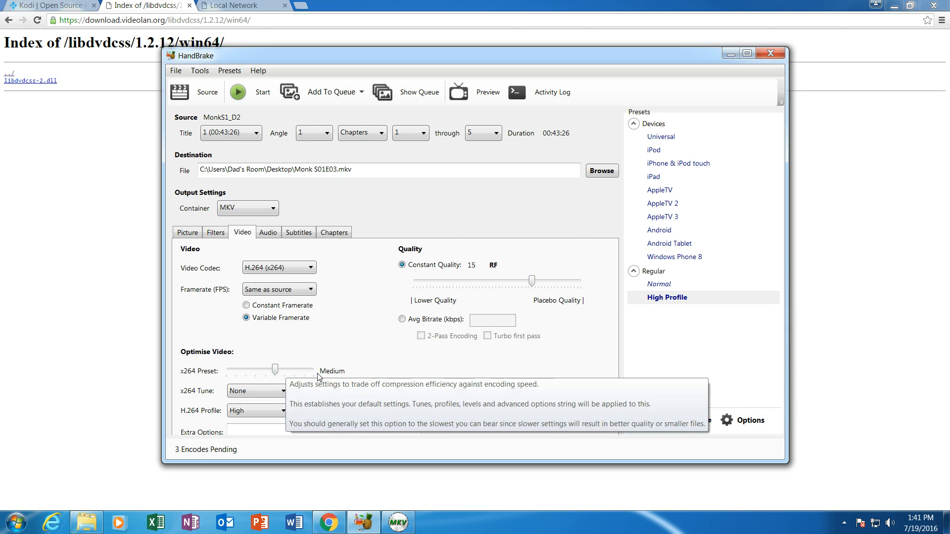
- Adjust the x264 speed preset, then start choosing a source folder from the C: drive root
mouse_move(275, 370)
mouse_down()
mouse_move(320, 375)
mouse_move(276, 375)
mouse_up()
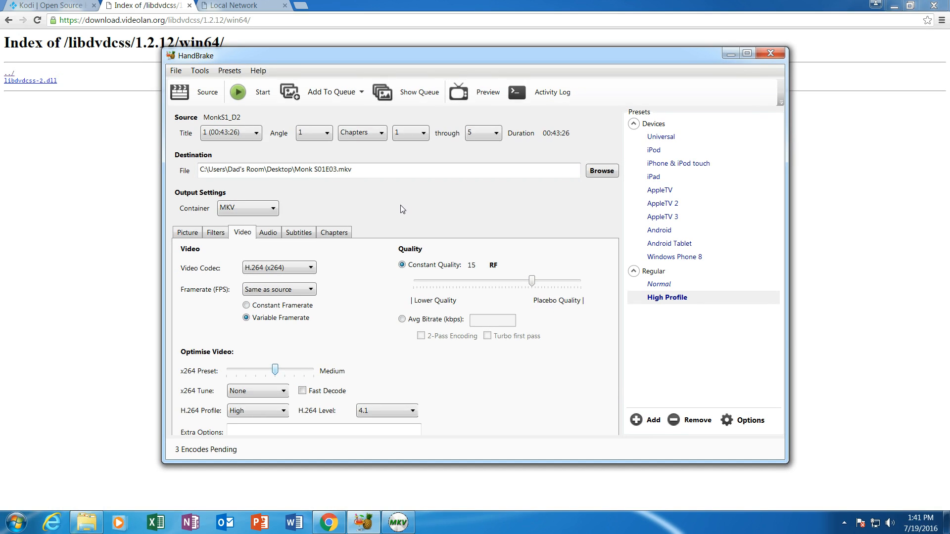
click(208, 94)
click(216, 179)
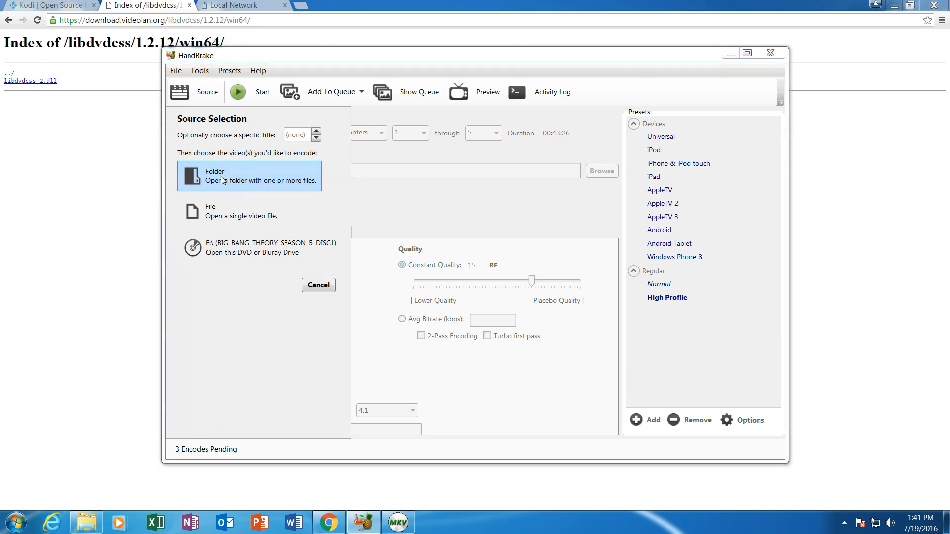
click(351, 91)
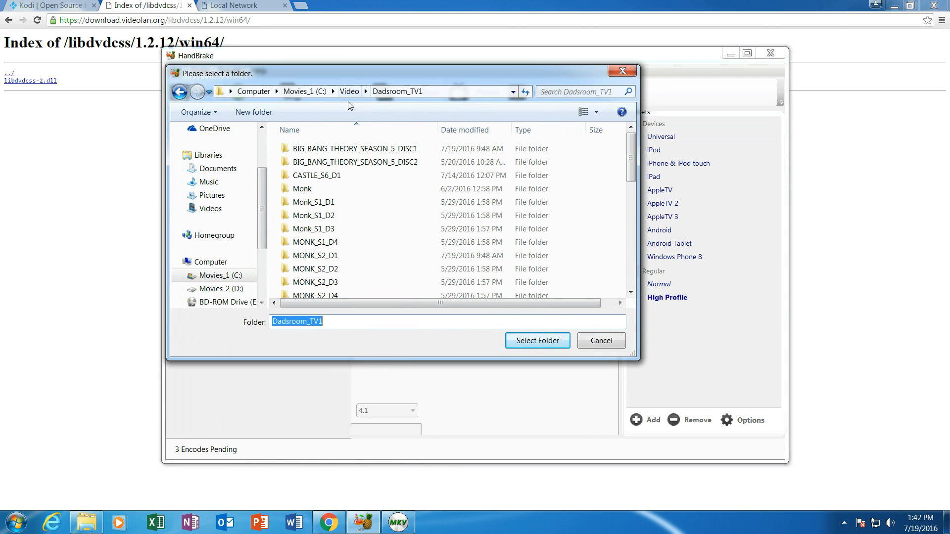
click(297, 91)
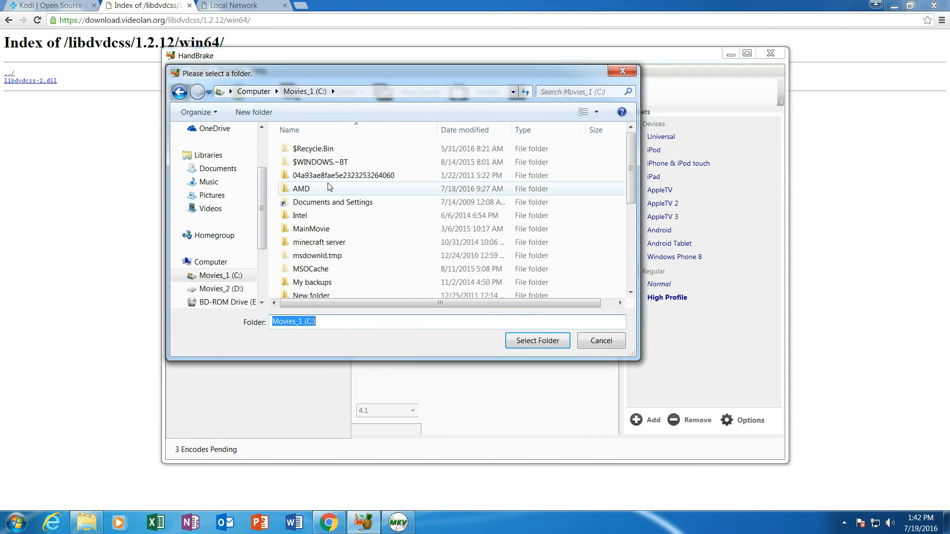
click(312, 269)
scroll(316, 272, down, 5)
- Load Video\DadsMovies_1\300_RISE_OF_AN_EMPIRE as the source, then switch to MakeMKV
double_click(314, 251)
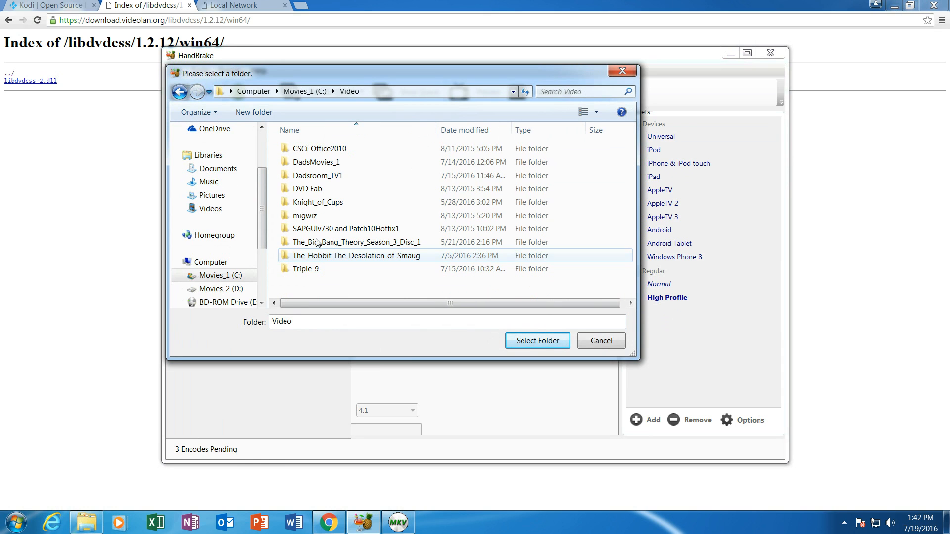
click(327, 164)
double_click(326, 164)
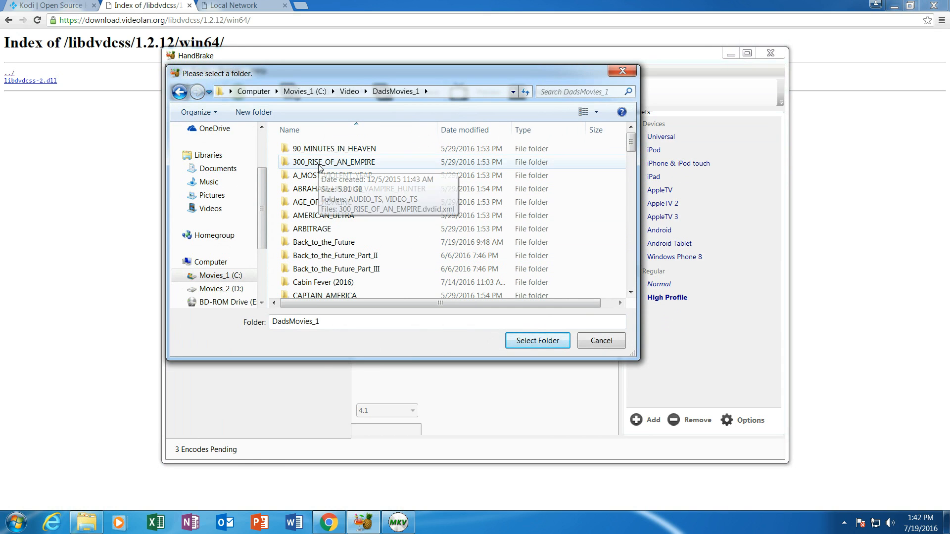
double_click(319, 166)
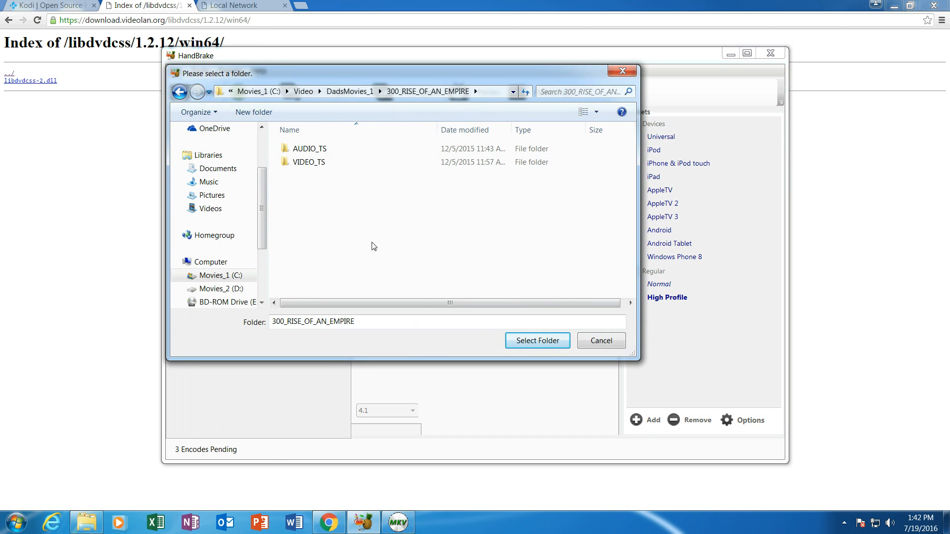
click(562, 346)
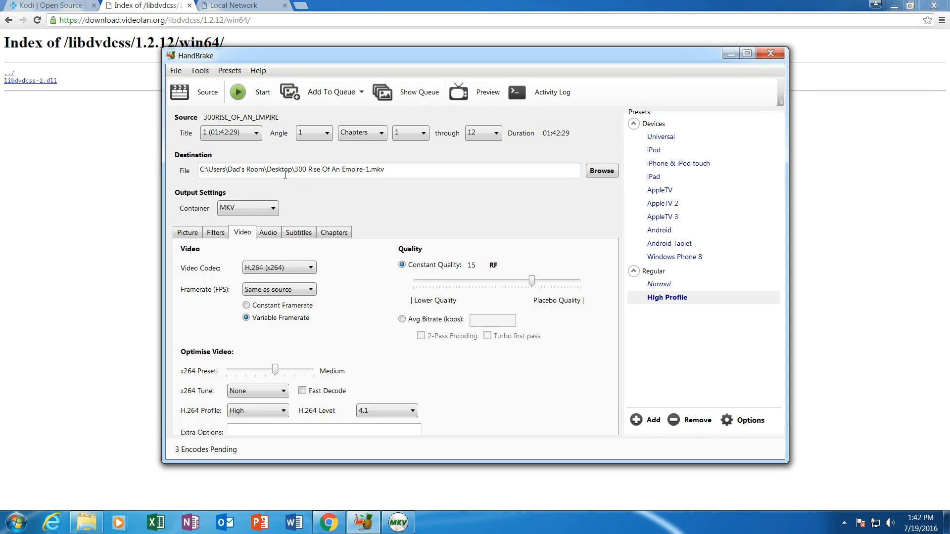
click(399, 523)
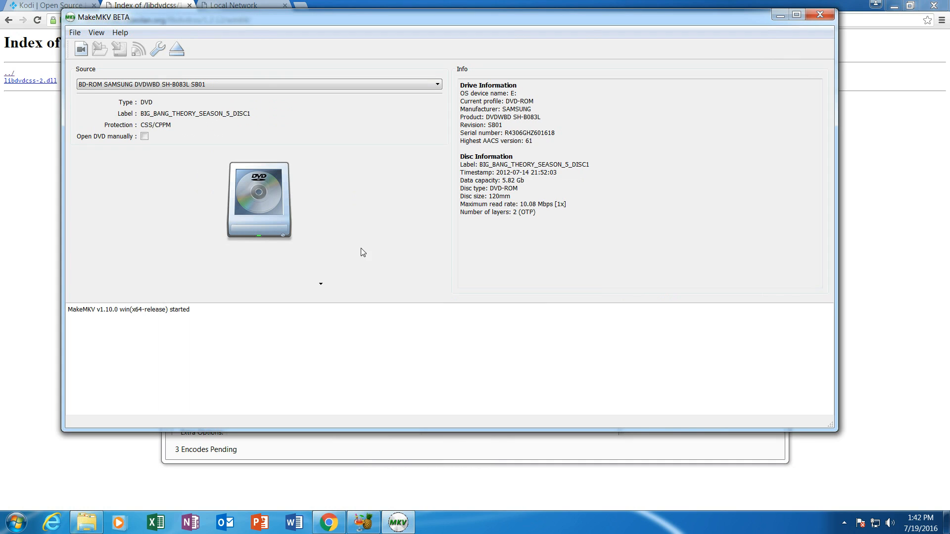
- Open the BIG_BANG_THEORY_SEASON_5_DISC1 DVD in MakeMKV to scan its titles
click(255, 200)
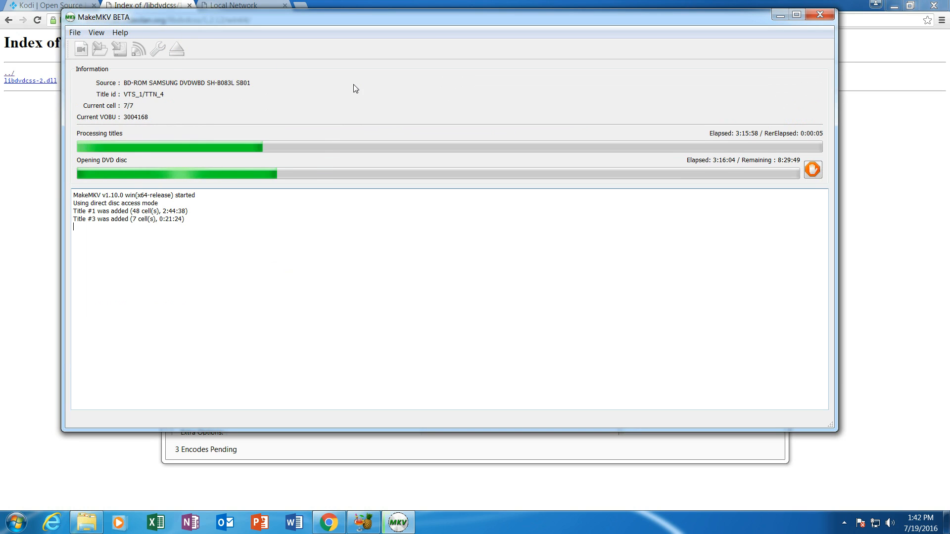
click(40, 115)
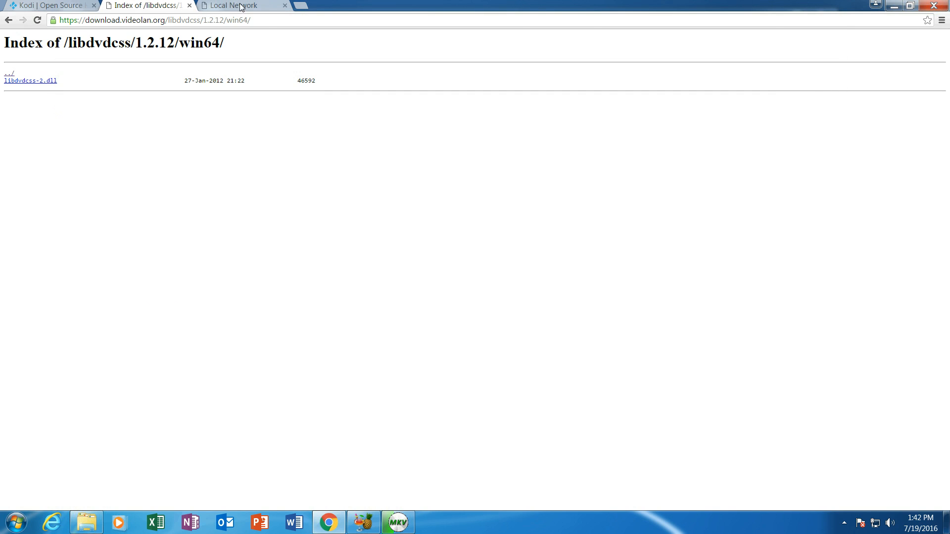
click(220, 6)
click(232, 20)
text(ww)
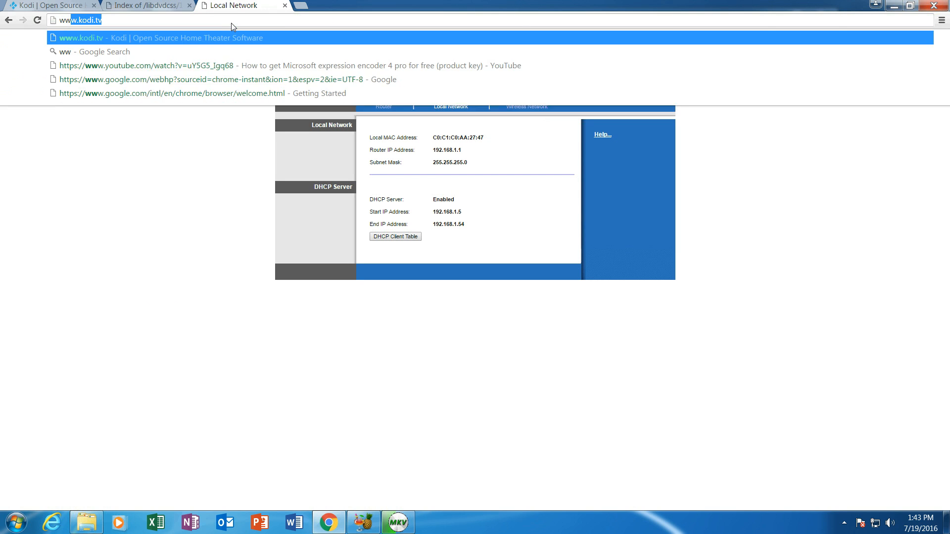
text(w.make)
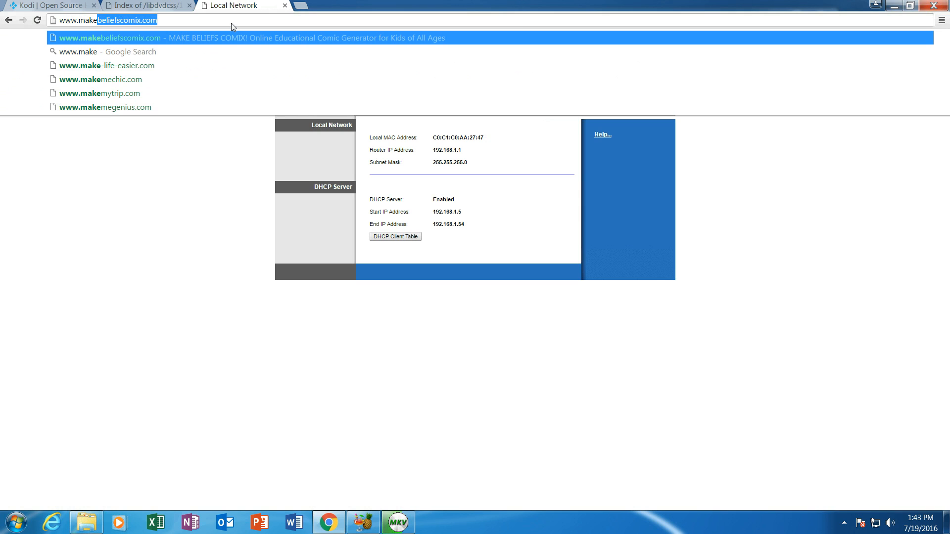
text(m)
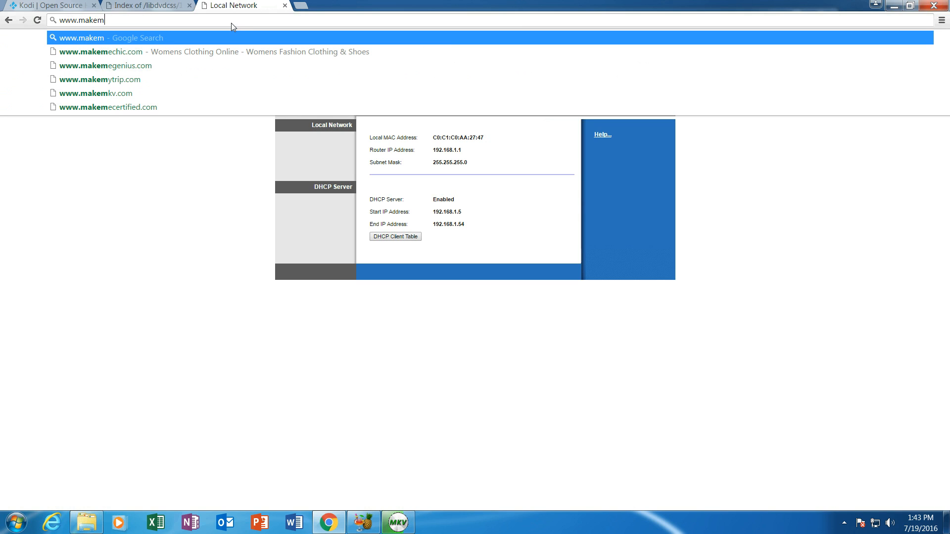
text(kv.com)
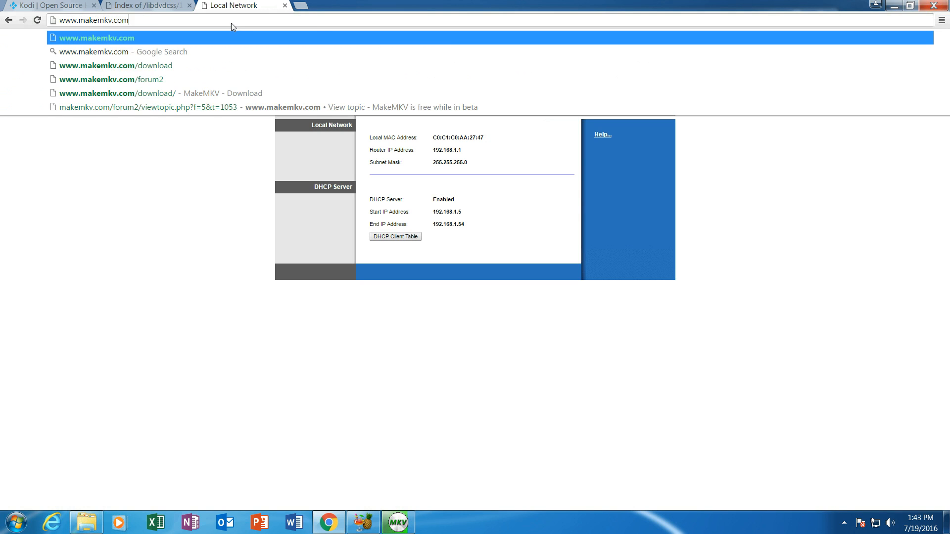
key(Return)
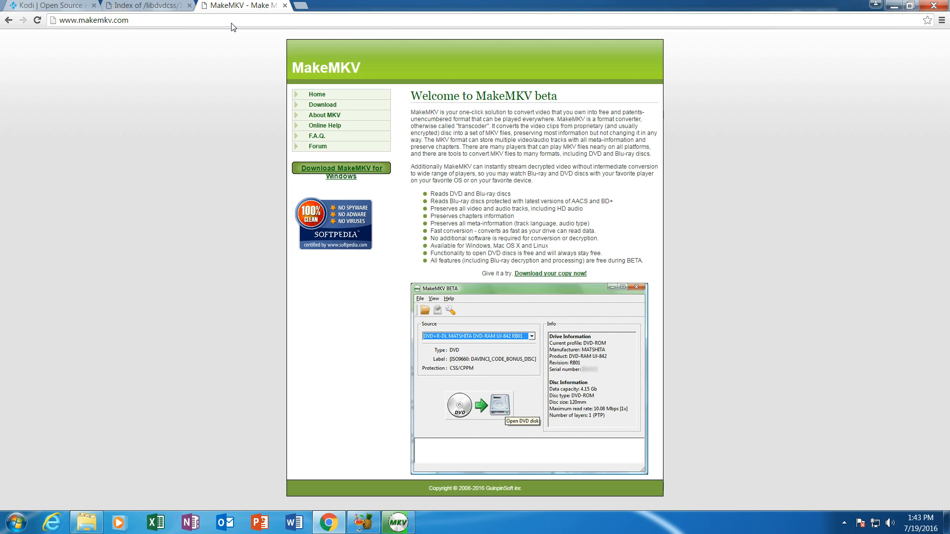
click(323, 105)
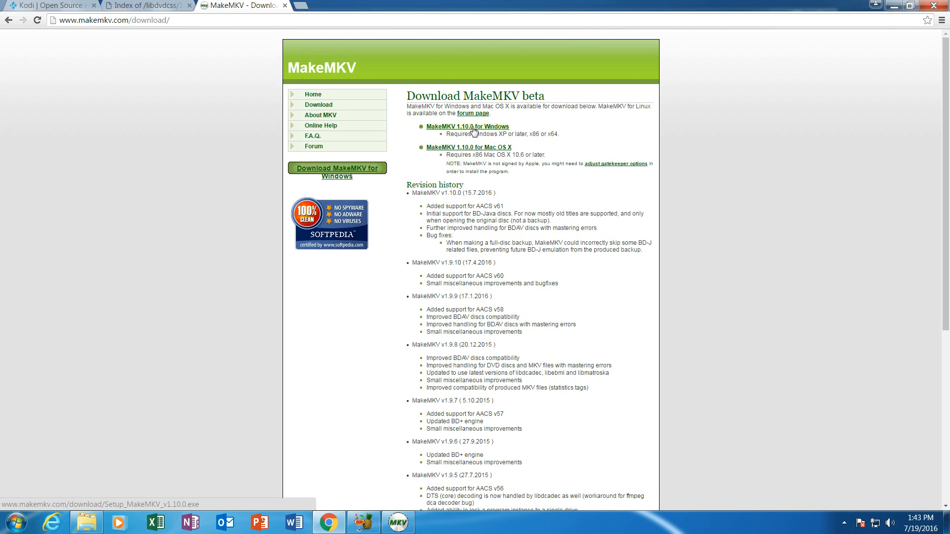
click(301, 7)
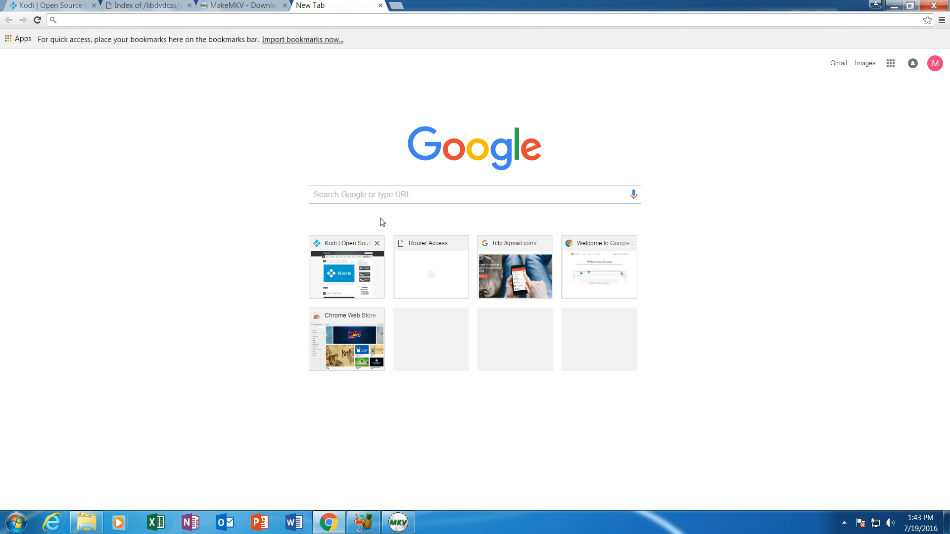
- Google 'makemkv beta ket', open the makemkv.com beta key forum topic, then return to MakeMKV
click(383, 194)
text(mak)
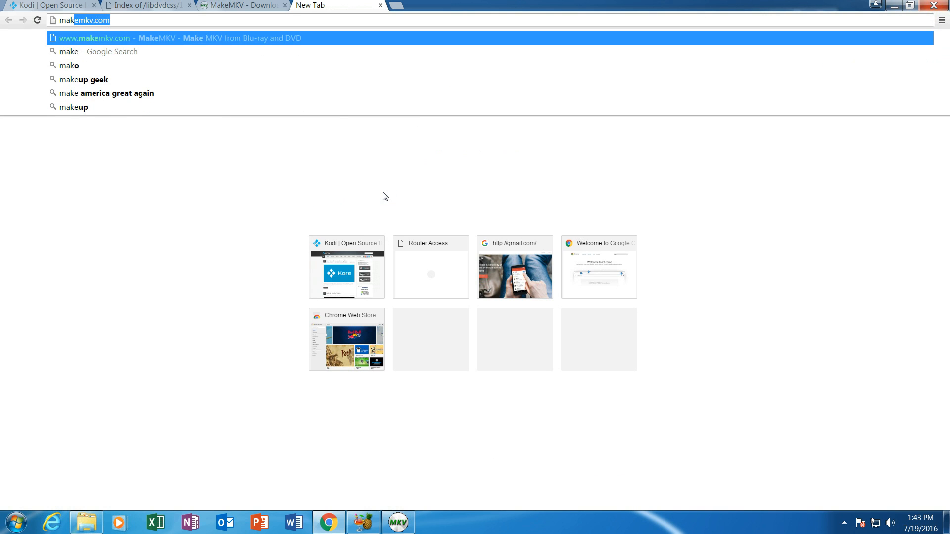
text(emkv beta ke)
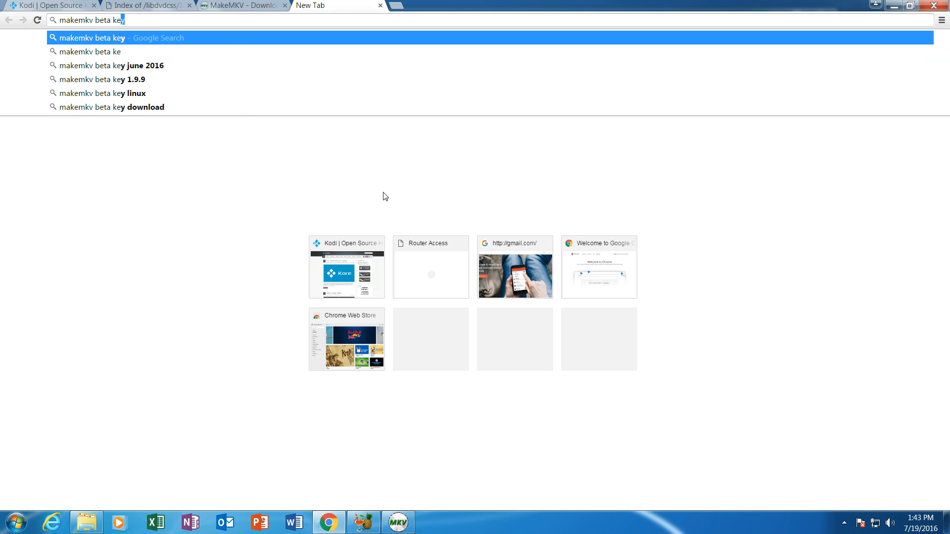
text(t)
key(Return)
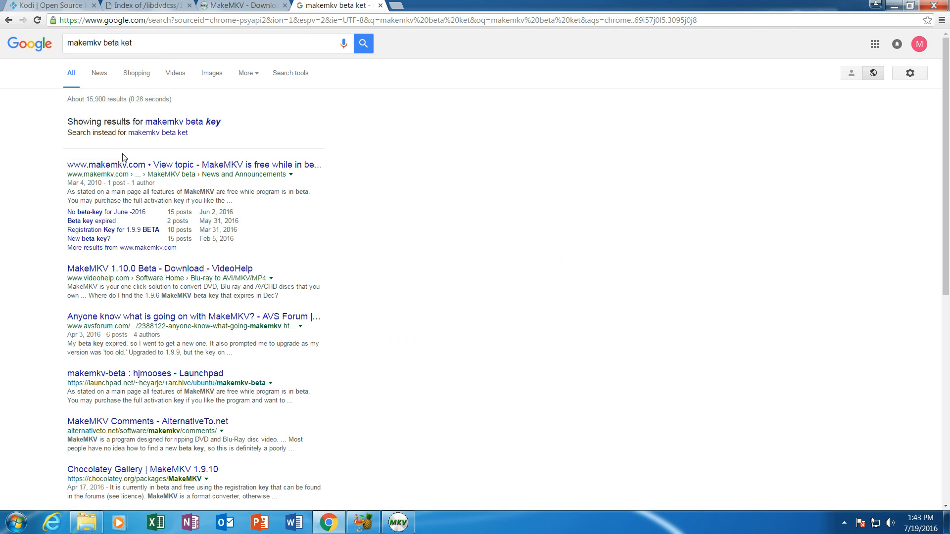
click(105, 166)
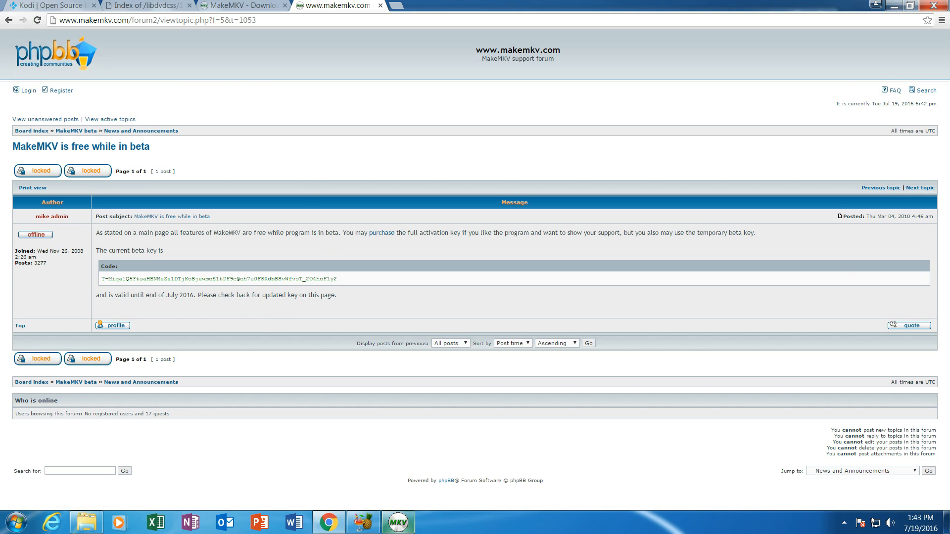
click(400, 522)
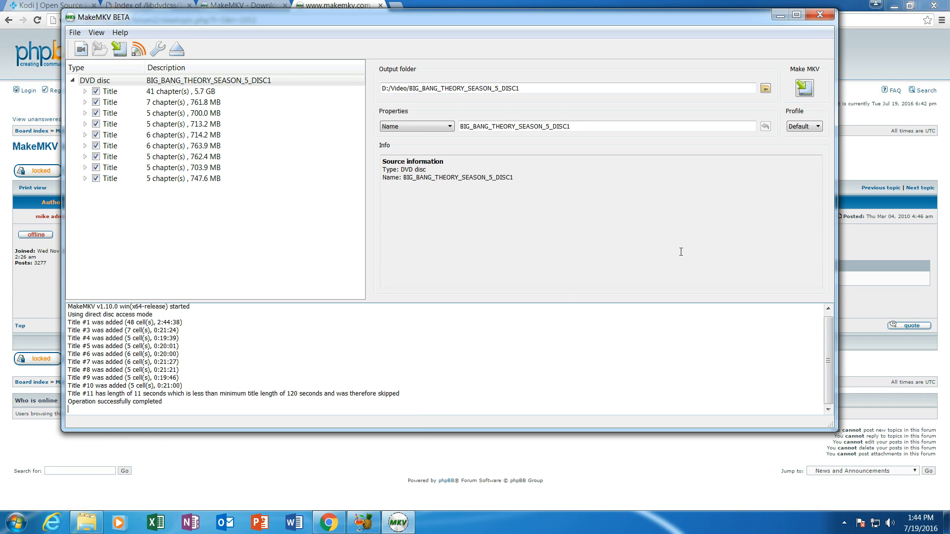
- Select the DVD and uncheck its 41-chapter, 5.7 GB title
click(876, 59)
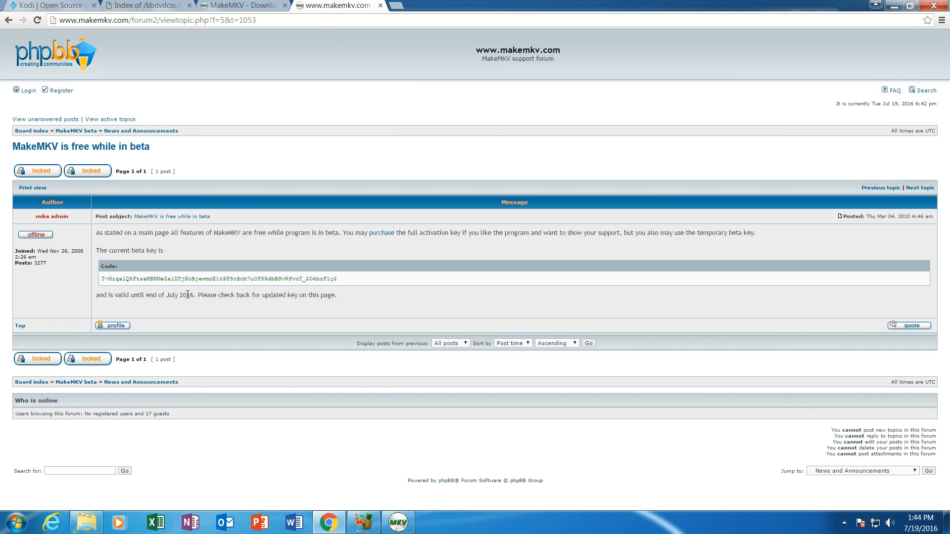
click(402, 519)
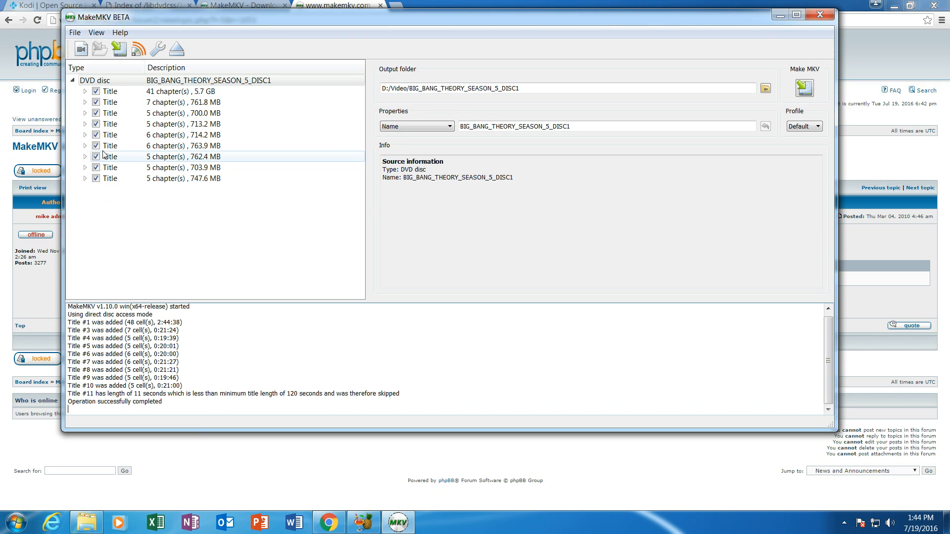
click(222, 84)
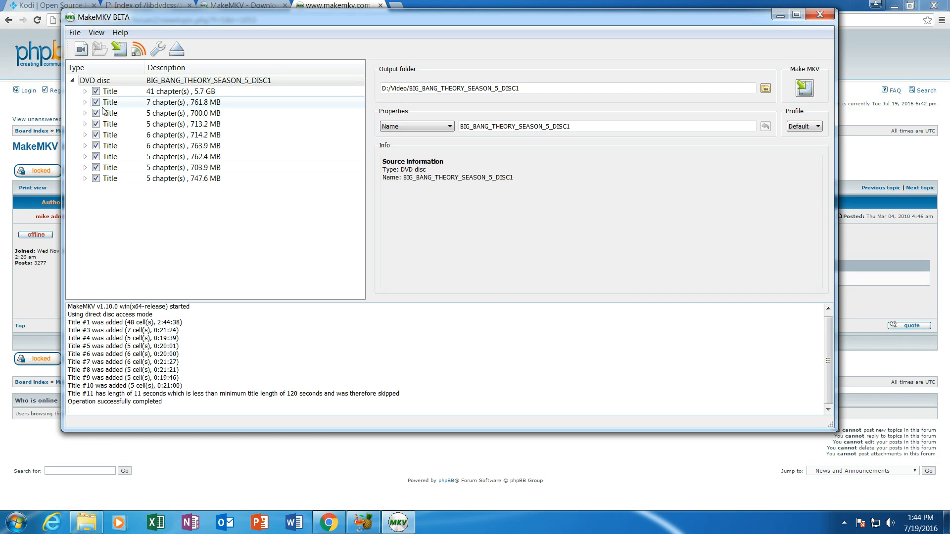
click(96, 91)
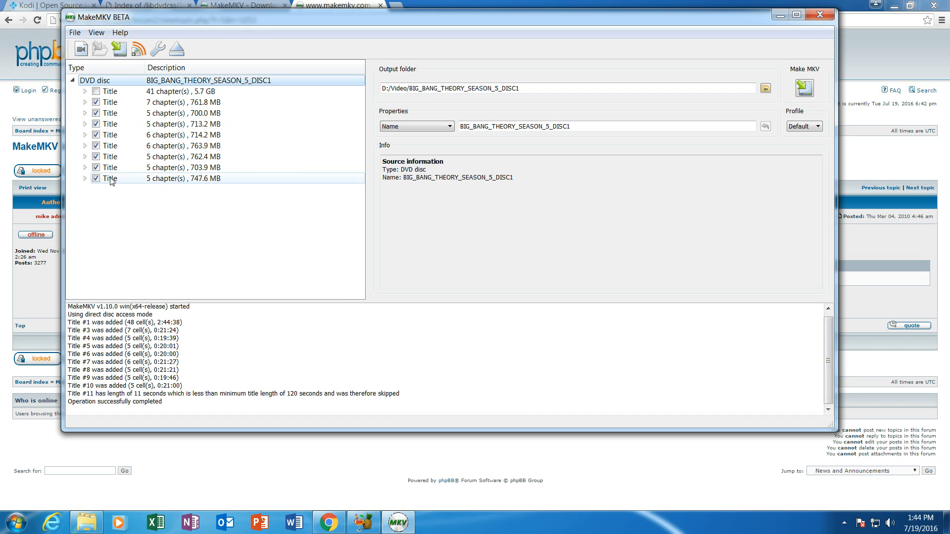
- Unselect all tracks of the 761.8 MB title, then re-check only English DD Surround 5.1 audio
click(85, 102)
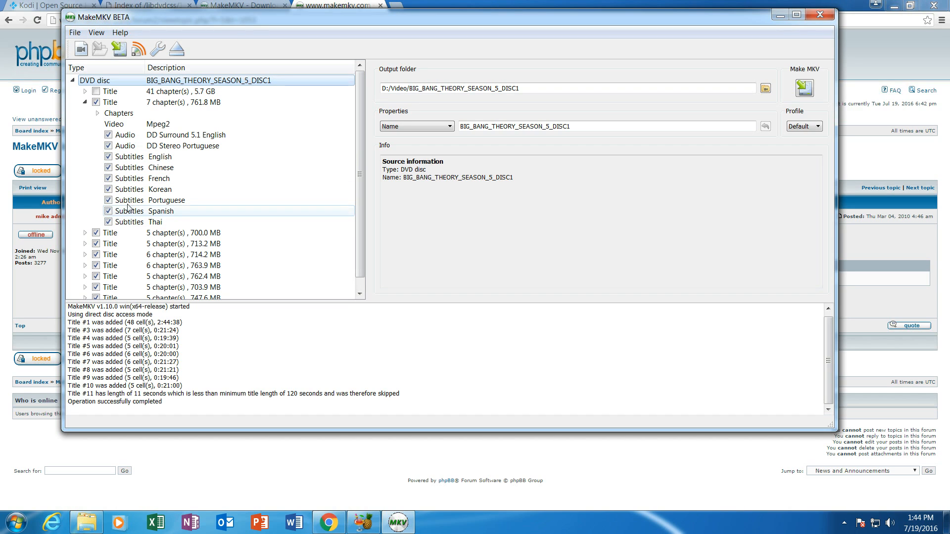
right_click(124, 136)
click(139, 166)
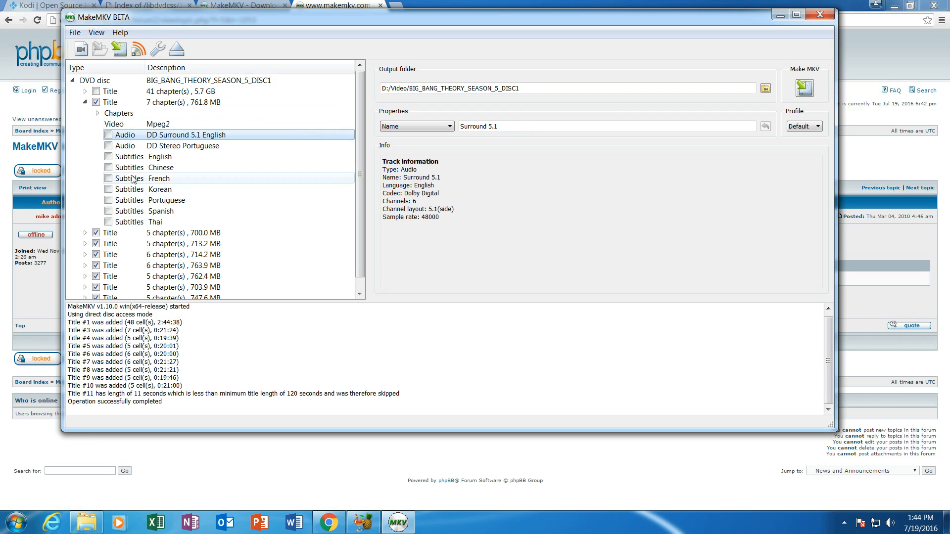
click(108, 135)
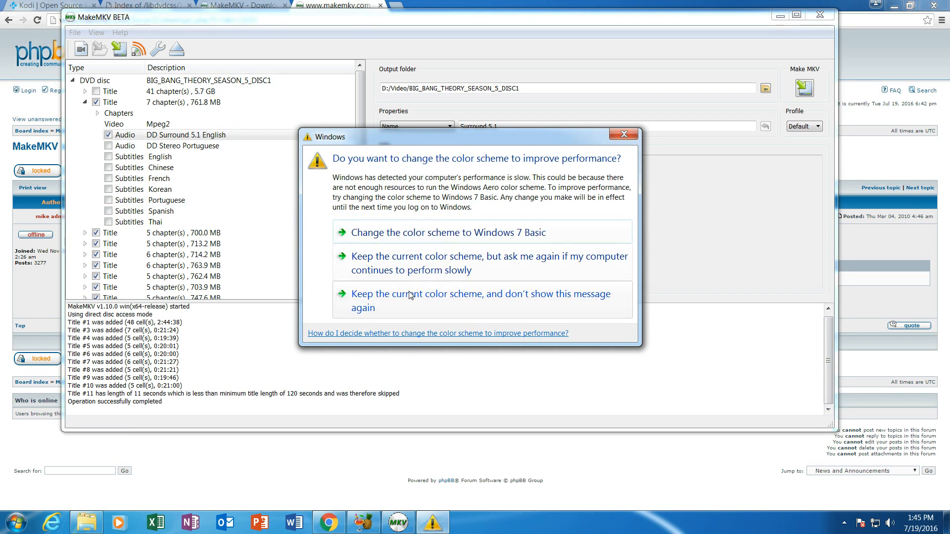
- Keep the current color scheme and limit the 700.0 MB title to English DD Surround 5.1 audio
click(412, 294)
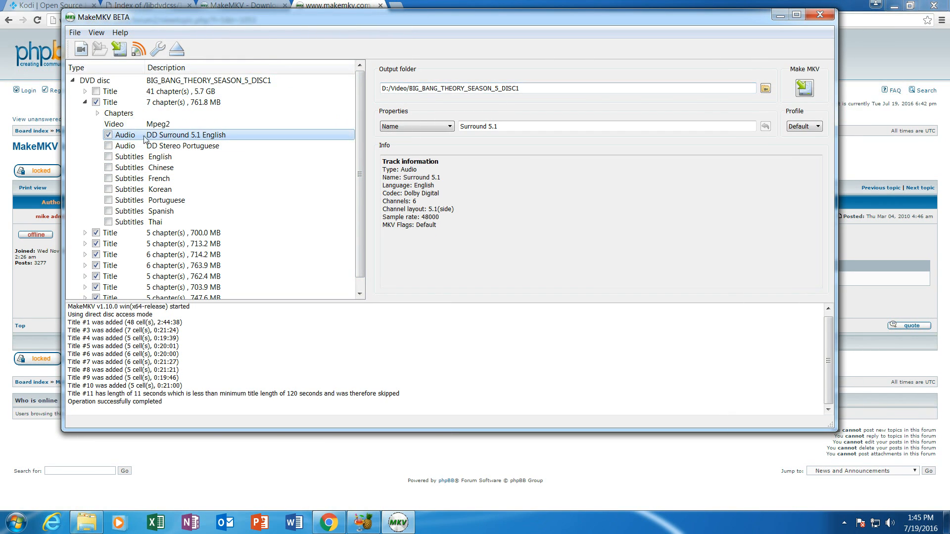
click(84, 234)
scroll(193, 244, down, 4)
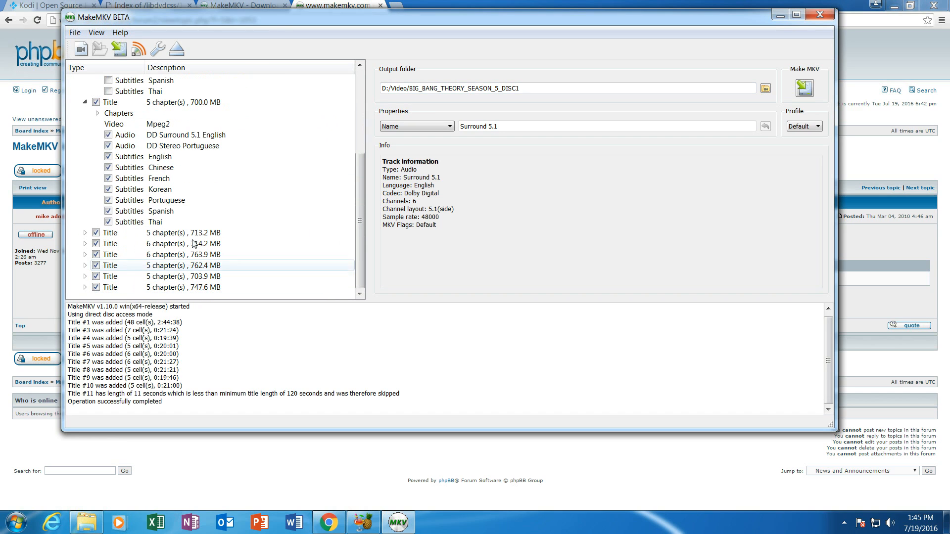
right_click(122, 138)
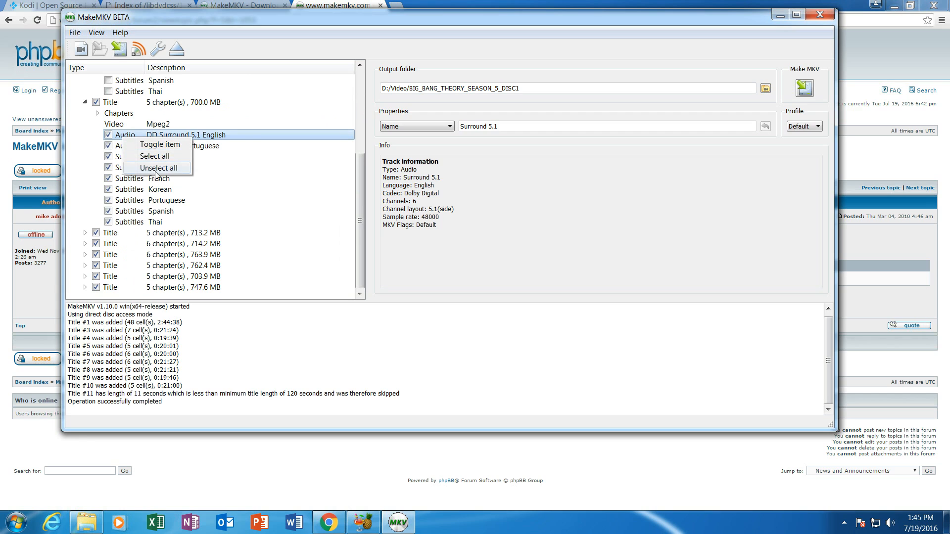
click(156, 168)
click(108, 135)
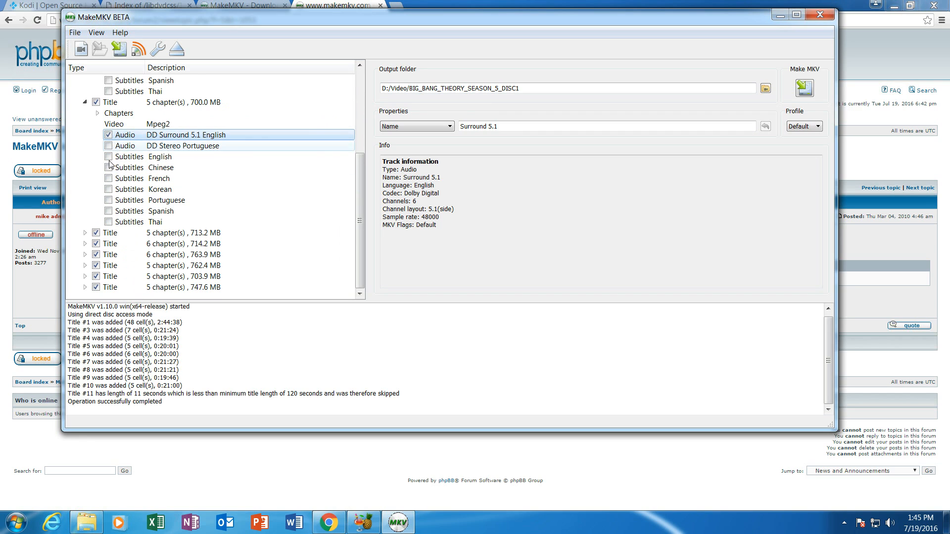
- Limit the 713.2 MB title to just its English DD Surround 5.1 audio track
click(85, 233)
right_click(117, 236)
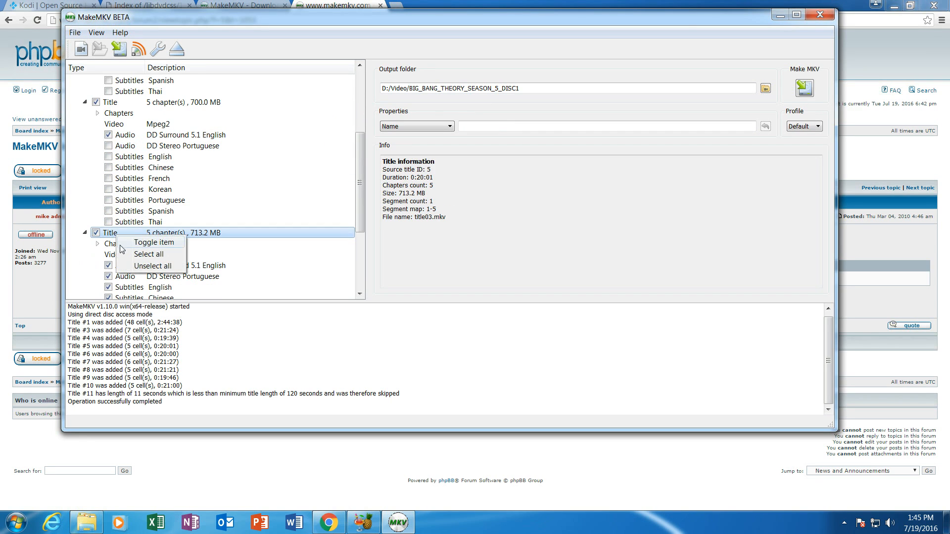
click(159, 266)
right_click(127, 267)
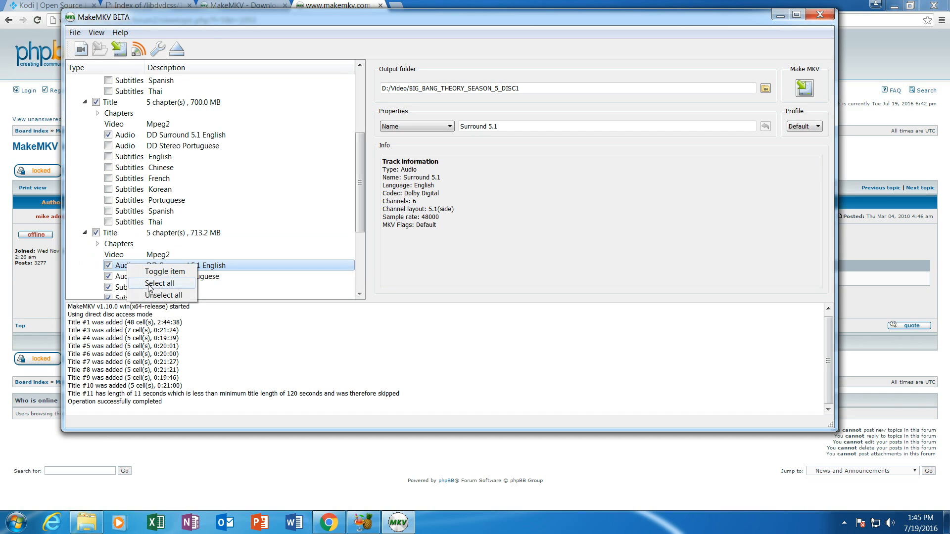
click(148, 291)
click(108, 266)
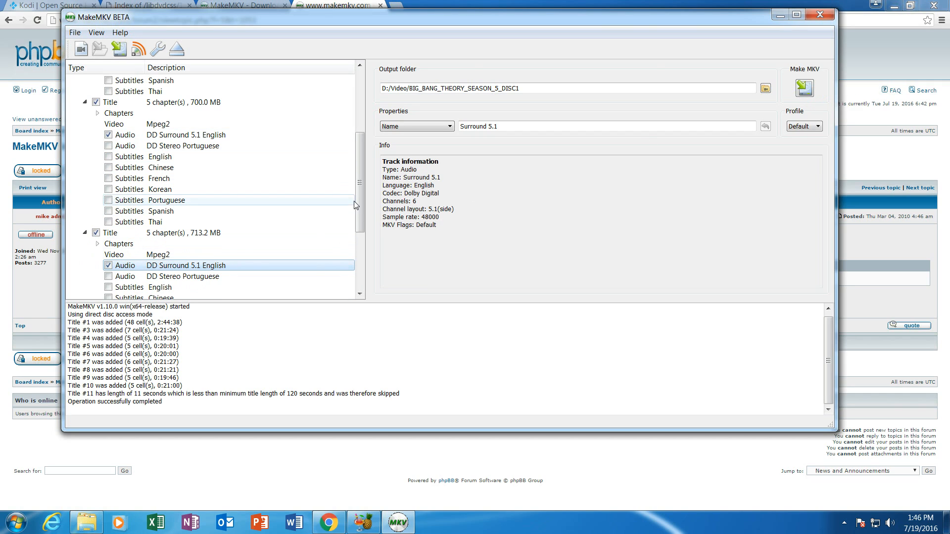
- Collapse the track lists of the 761.8, 700.0 and 713.2 MB titles
scroll(358, 198, up, 4)
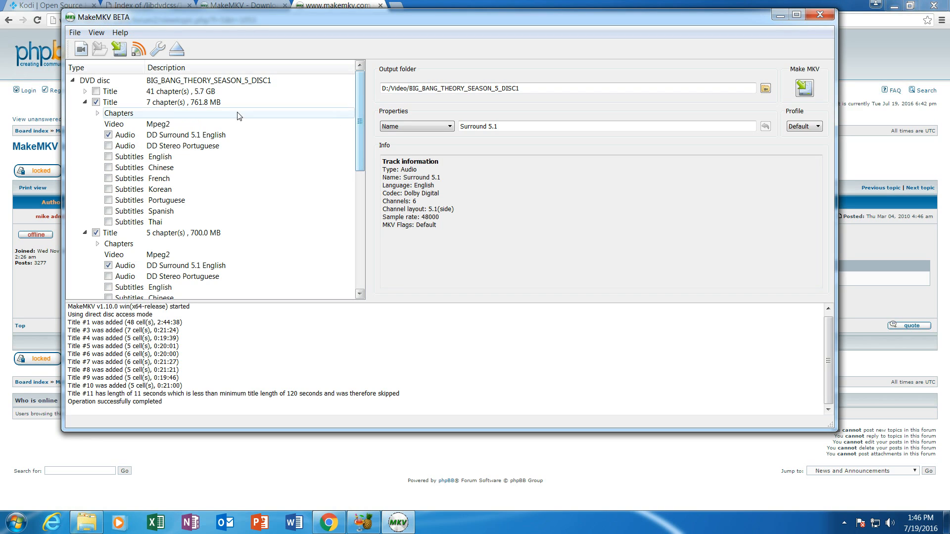
click(85, 102)
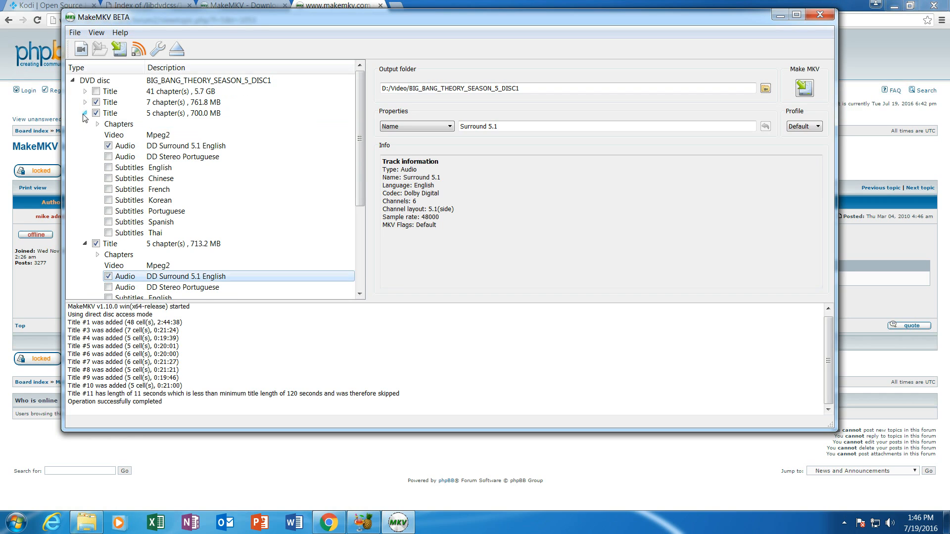
click(85, 112)
click(84, 123)
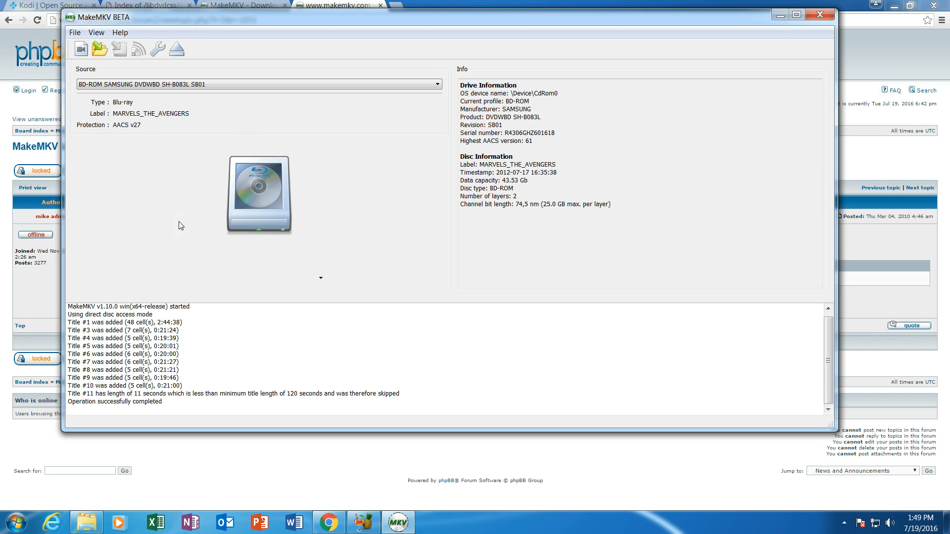
- Open the MARVELS_THE_AVENGERS Blu-ray in MakeMKV and scan its titles
click(261, 191)
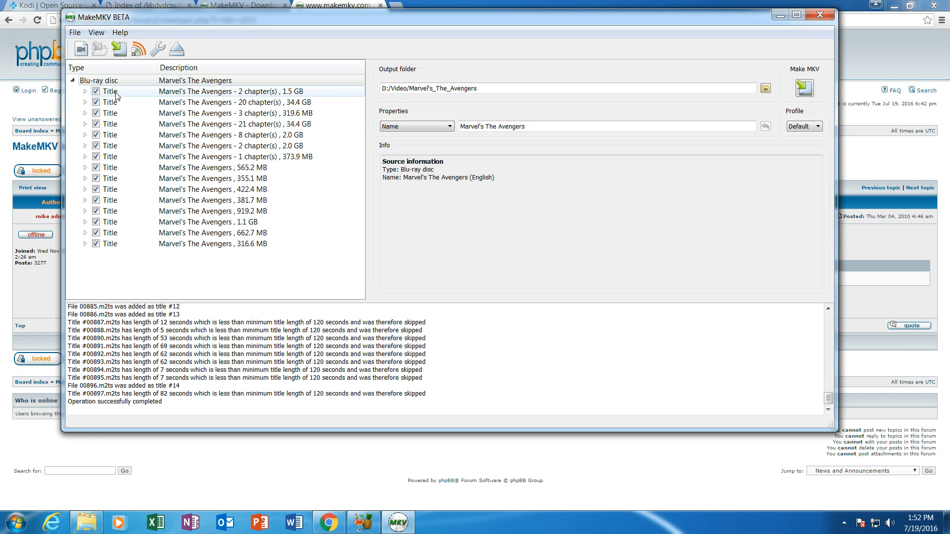
- Unselect all titles on the Avengers Blu-ray
right_click(128, 94)
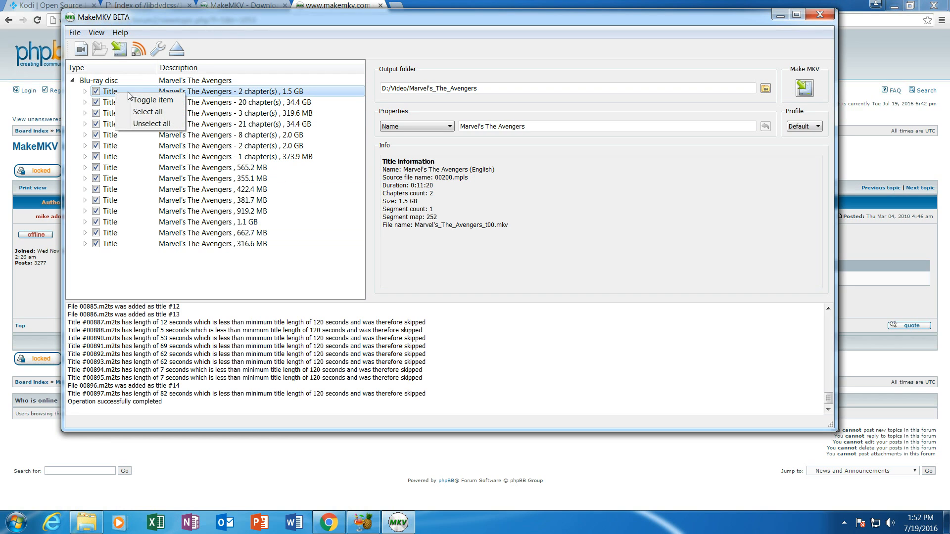
click(150, 125)
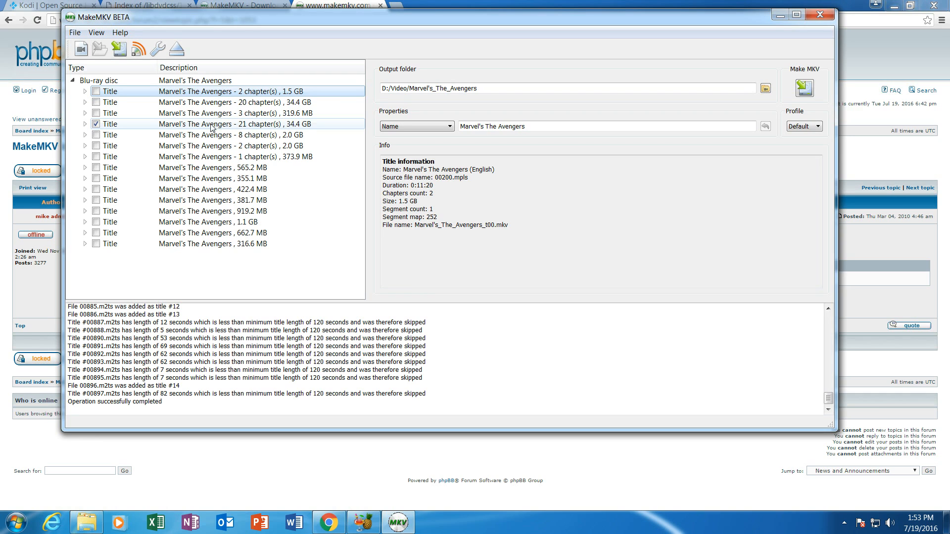
- In the 21-chapter title, keep English DTS-HD MA 7.1 audio and cover.jpg, excluding all four PGS subtitles
click(86, 124)
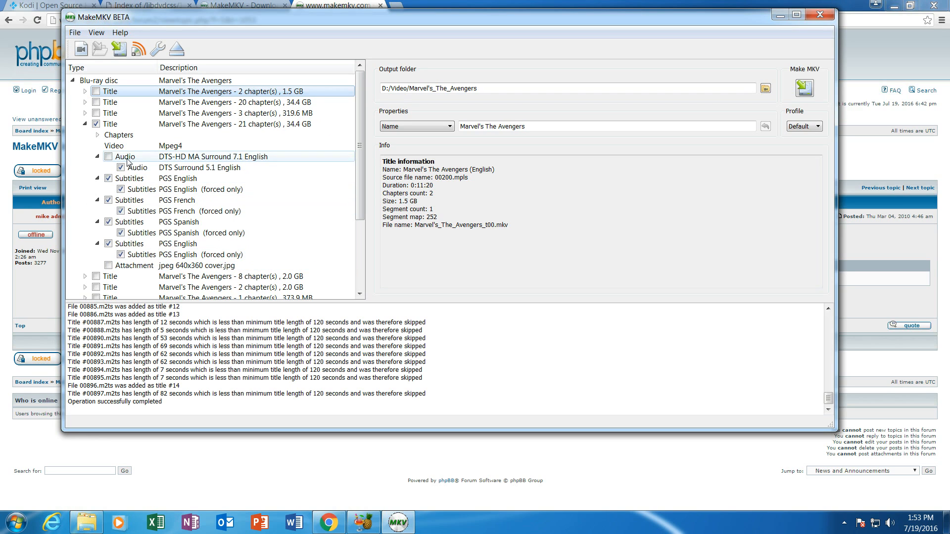
click(108, 157)
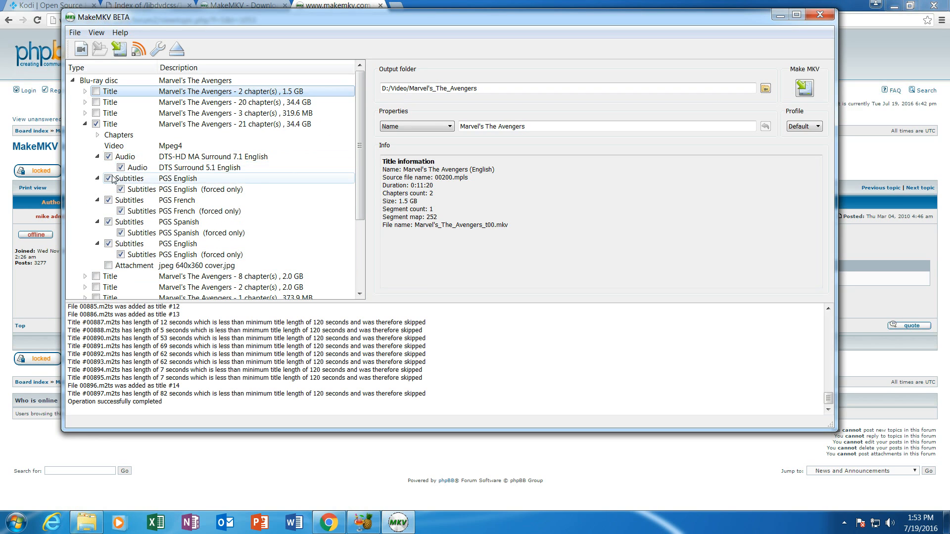
click(108, 178)
click(109, 199)
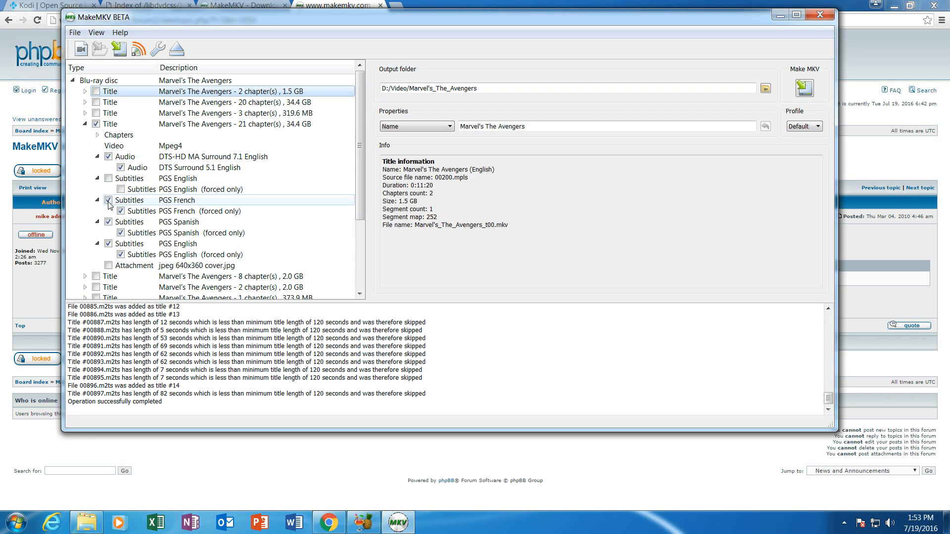
click(109, 222)
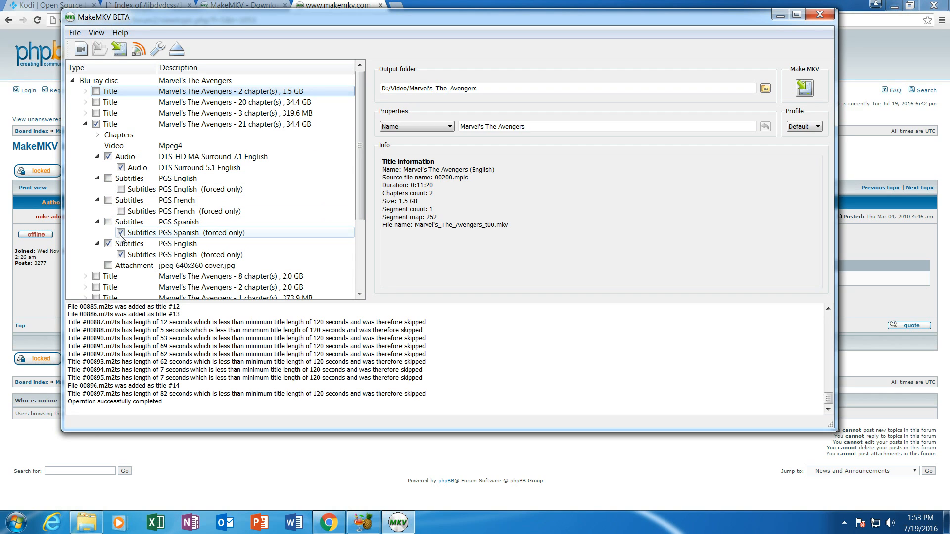
click(108, 243)
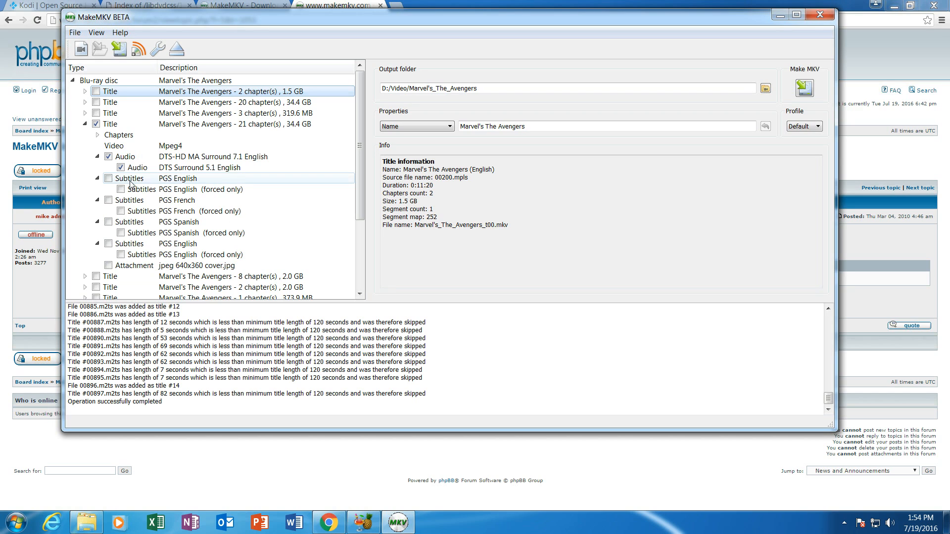
click(109, 265)
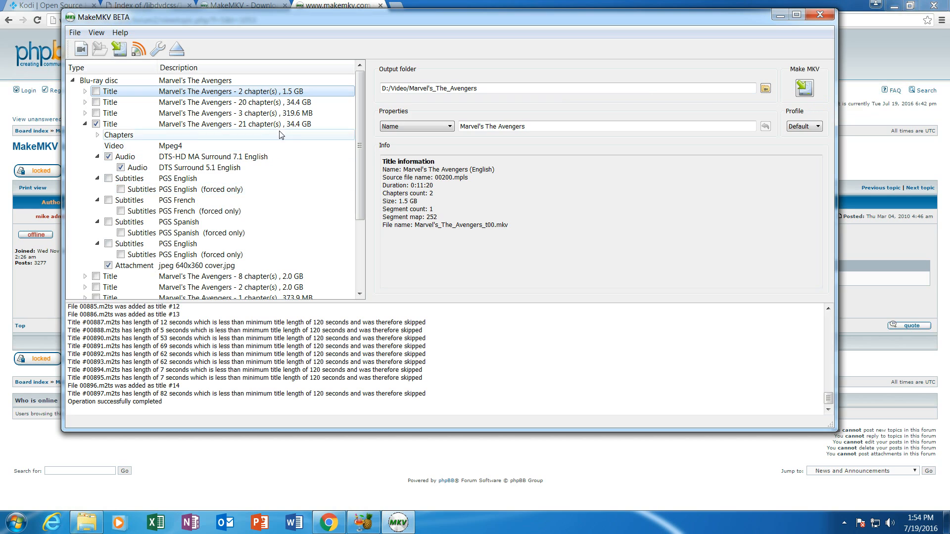
- Compare the 20-chapter and 21-chapter titles' details, then bring HandBrake back
click(309, 126)
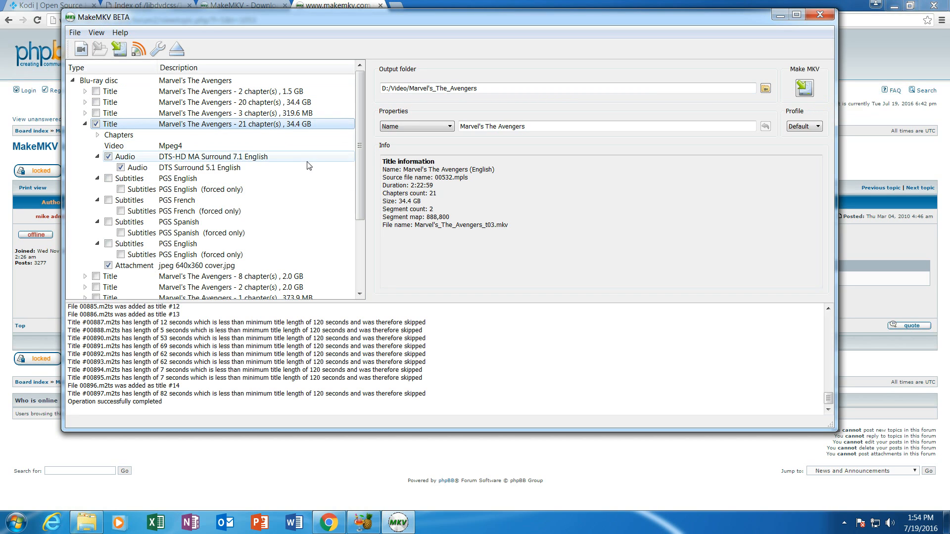
click(297, 102)
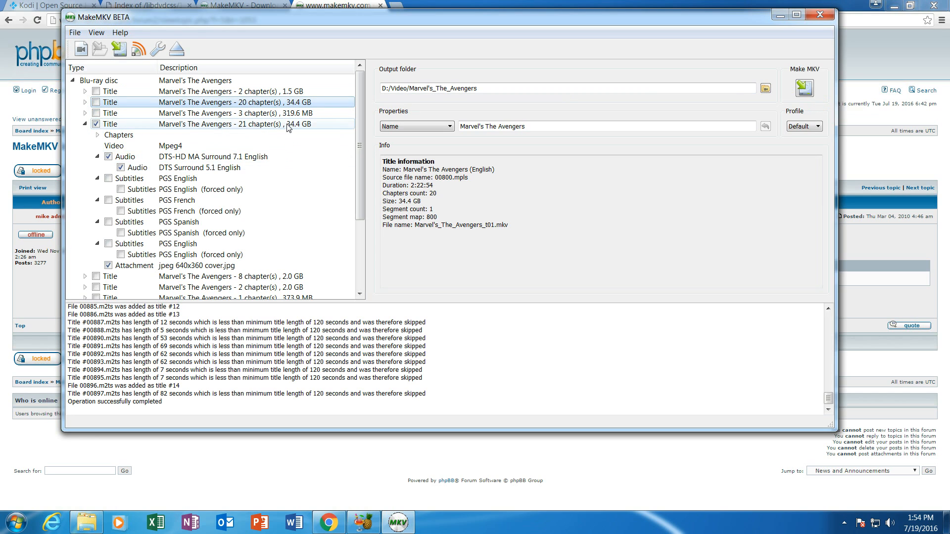
click(289, 125)
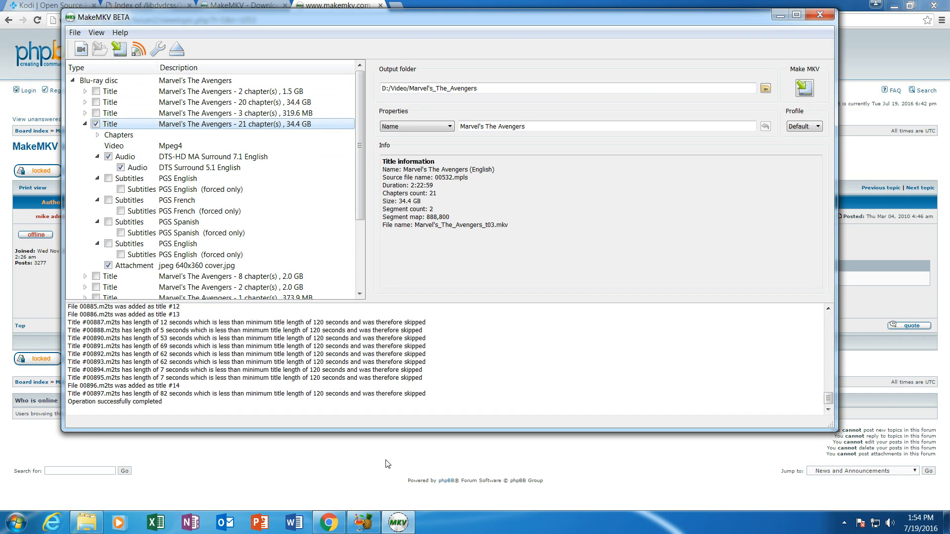
click(365, 525)
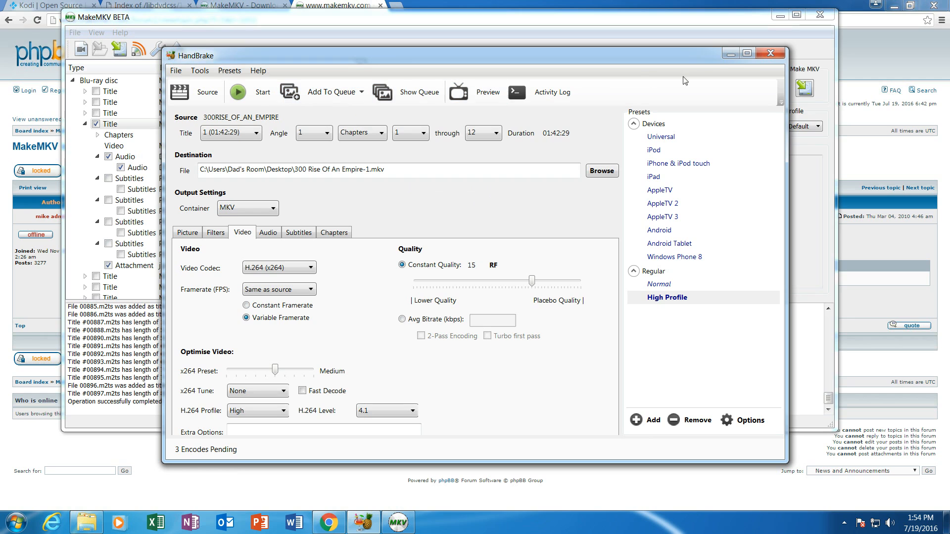
- Minimize HandBrake and MakeMKV so the MakeMKV forum beta-key page in Chrome shows
click(730, 54)
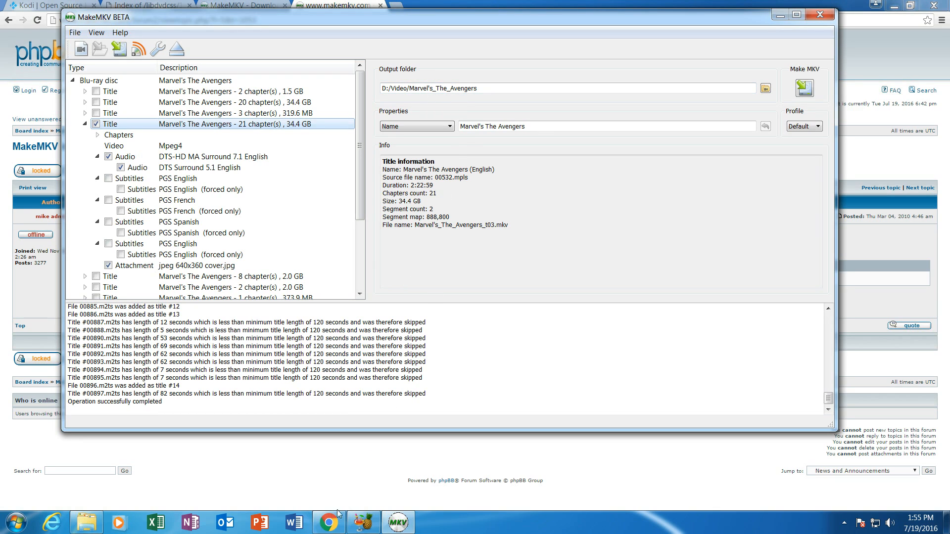
click(337, 518)
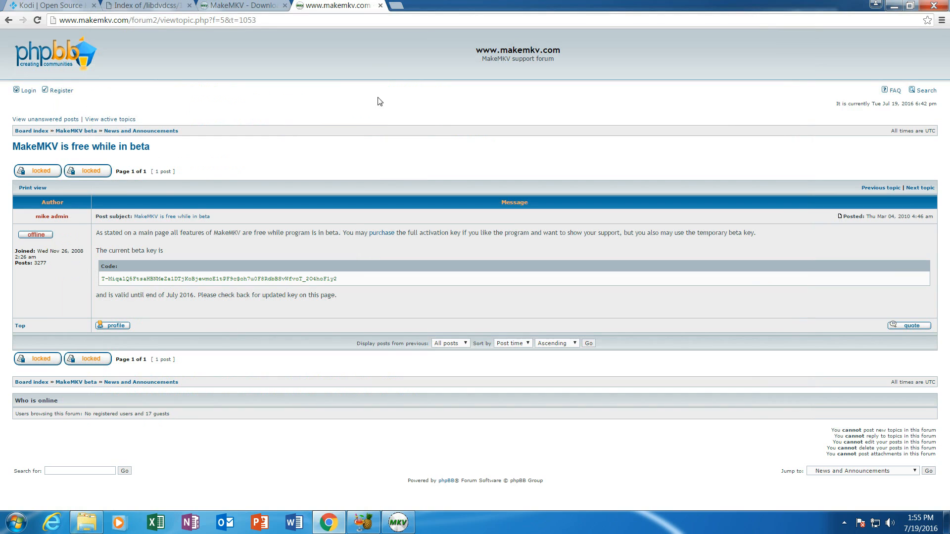
- Load themoviedb.org in a new tab, then open another blank tab beside it
click(397, 6)
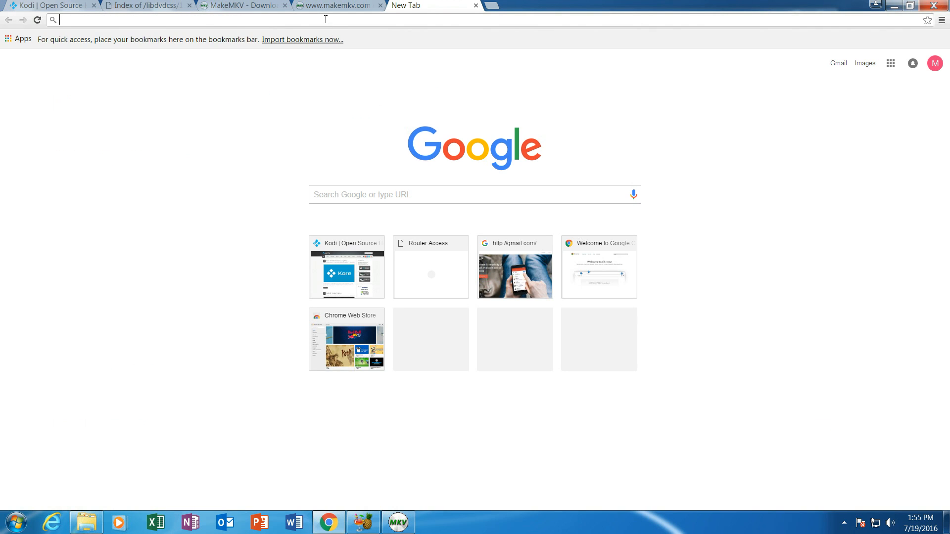
text(themo)
key(BackSpace)
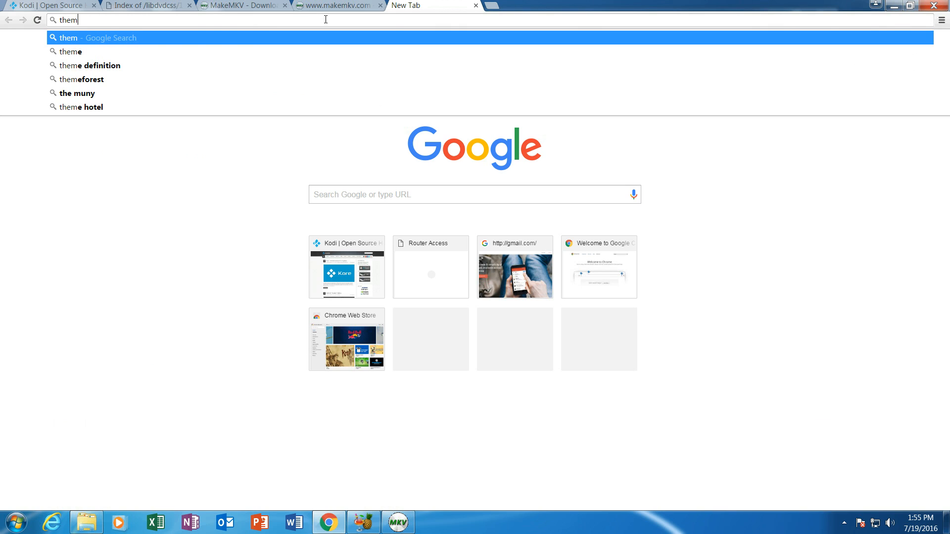
text(oviedb)
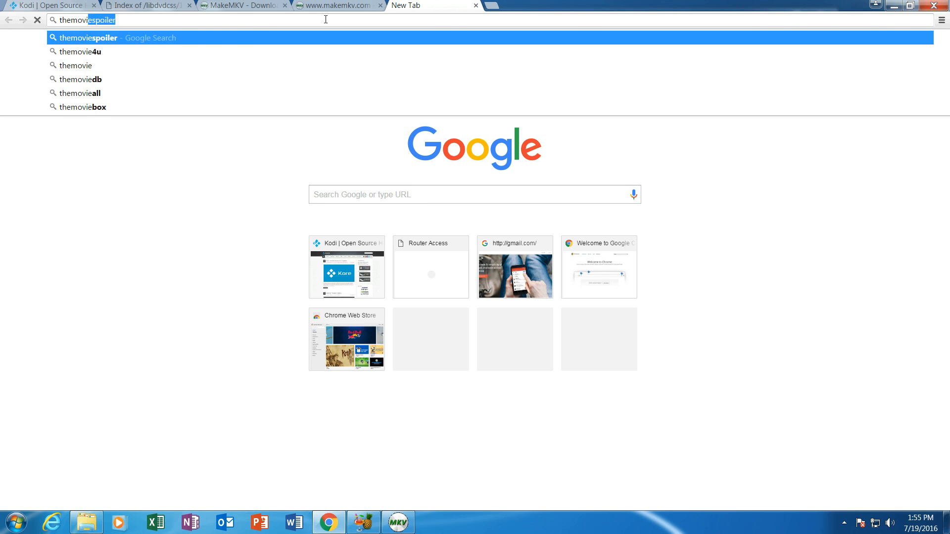
text(.org)
key(Return)
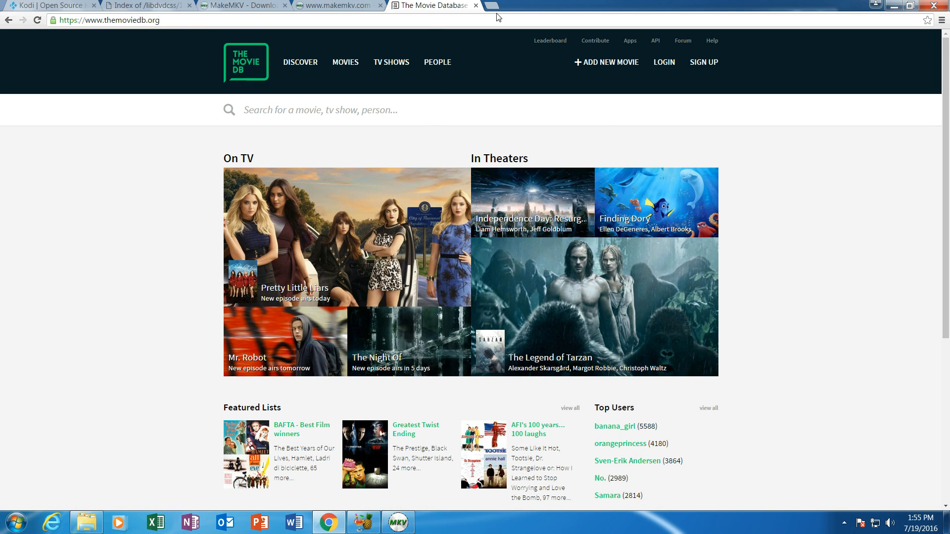
key(ctrl+t)
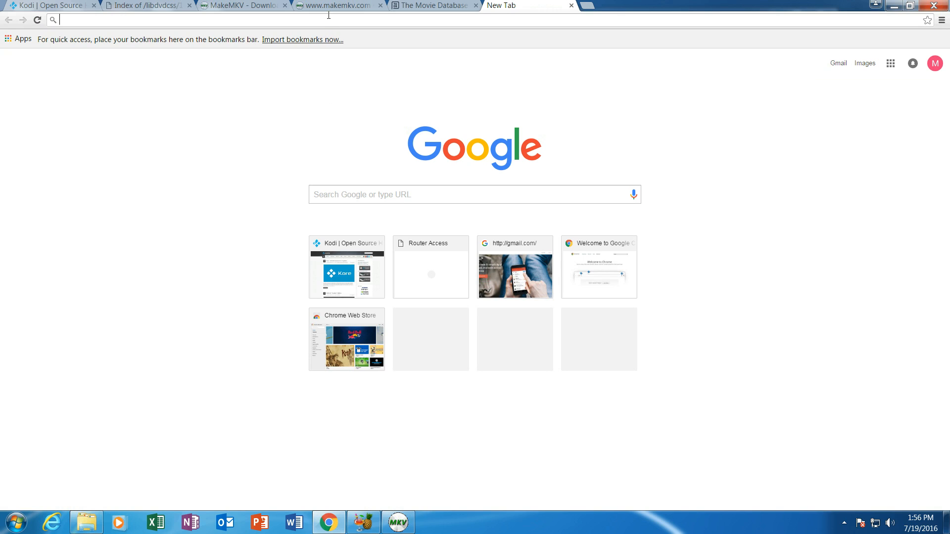
- Go to thetvdb.org and open its Popular TV Shows page
text(thetvdb)
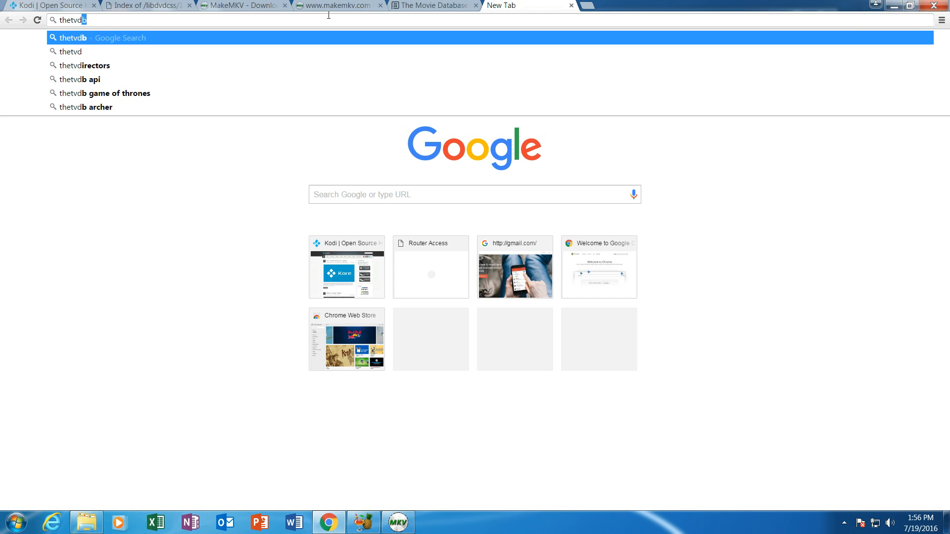
text(.org)
key(Return)
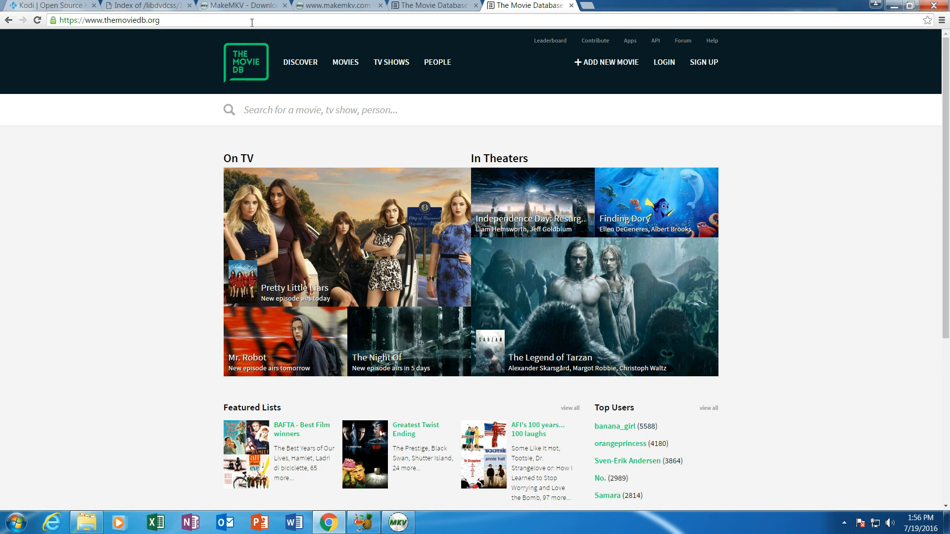
click(394, 61)
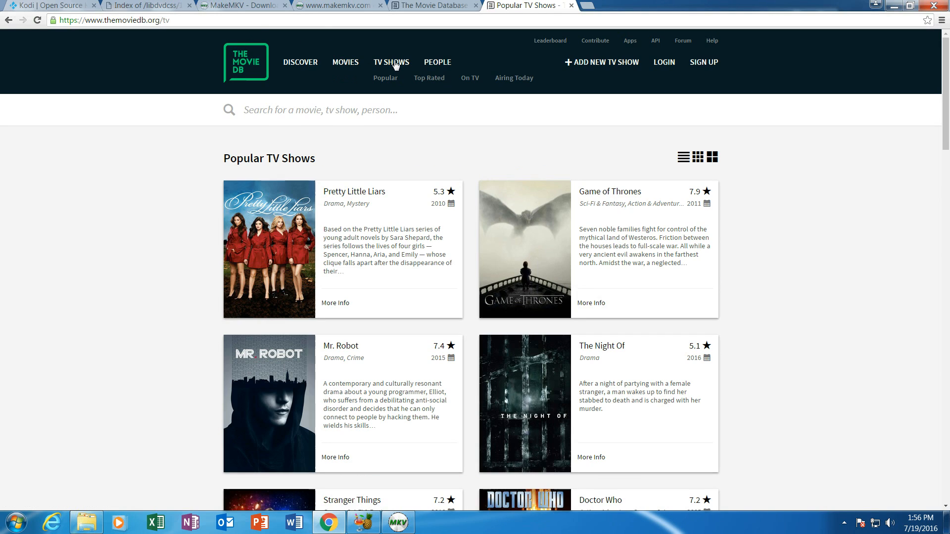
- Try tvdb.org, close the German TV site tab it led to, and minimize Chrome
click(286, 23)
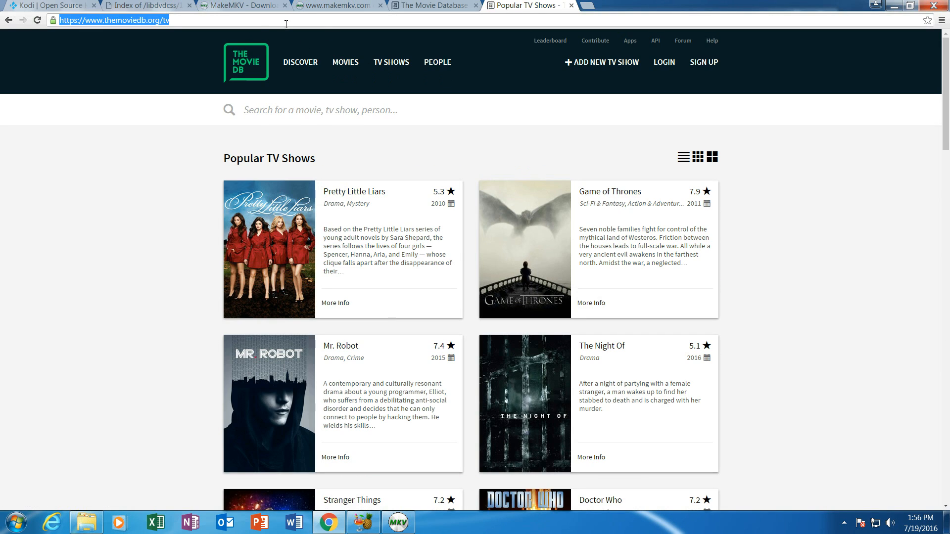
text(tvdb.)
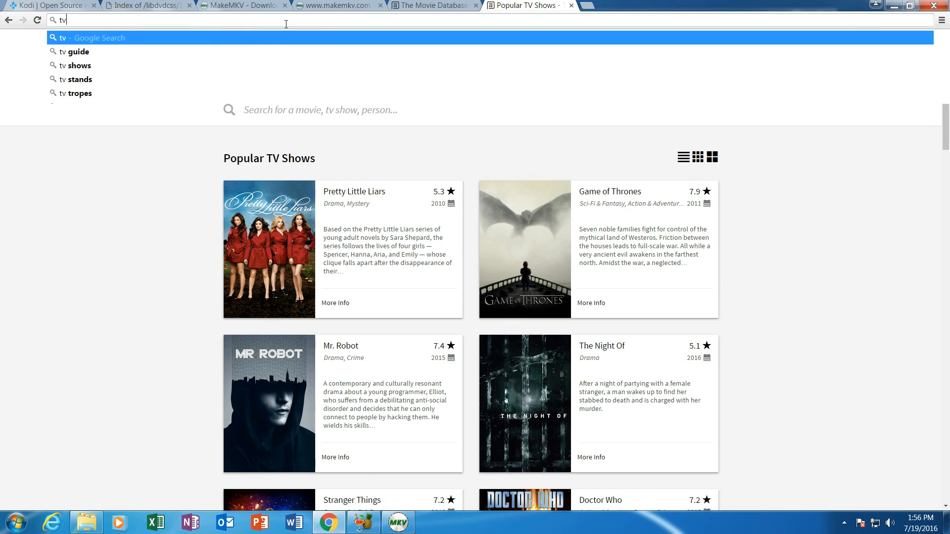
text(org)
key(Return)
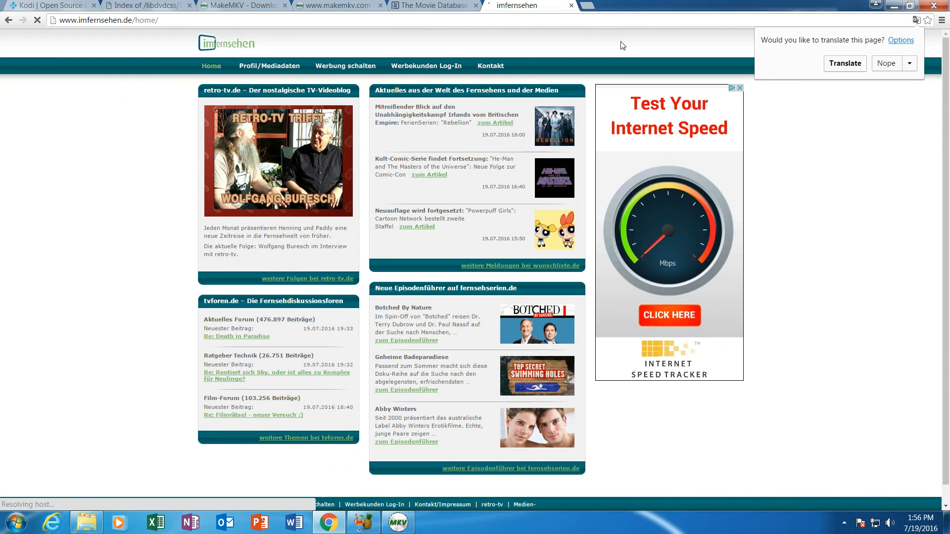
click(571, 5)
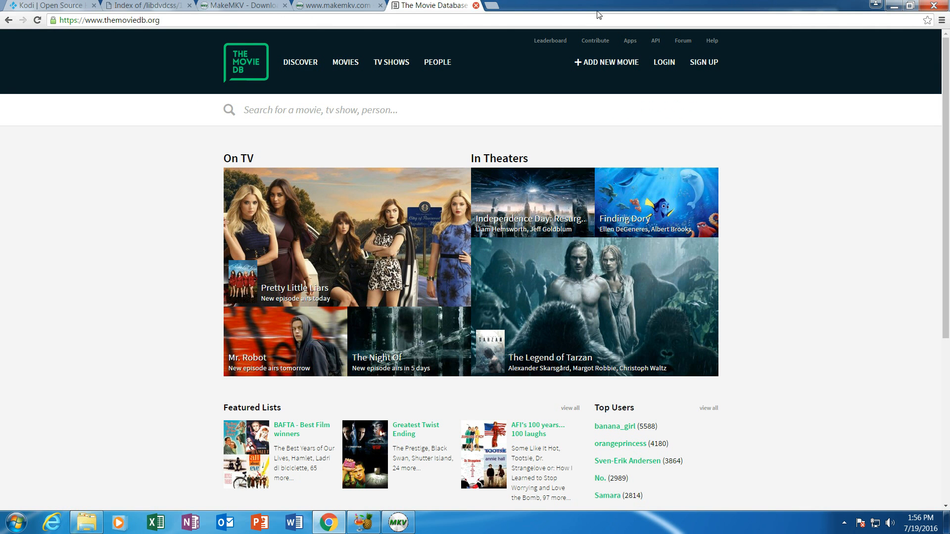
click(893, 5)
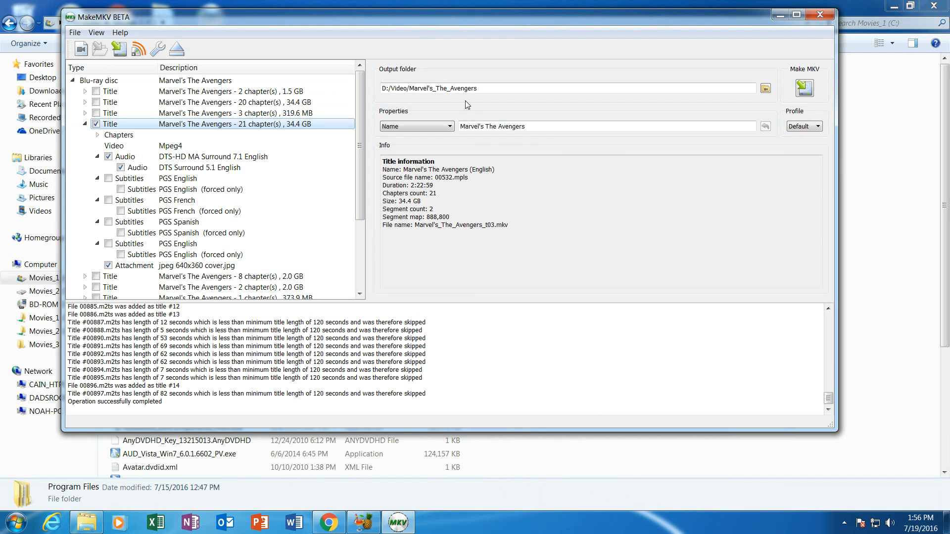
- Open Video > DadsMovies_1 > Harry_Potter_and_the_Deathly_Hallows_Part_2 in Explorer and widen the Name column
click(409, 89)
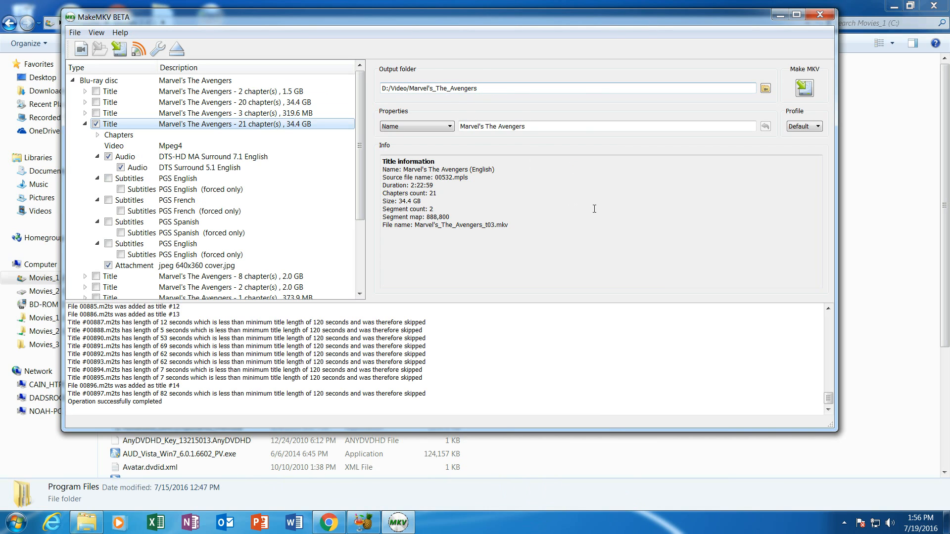
click(87, 523)
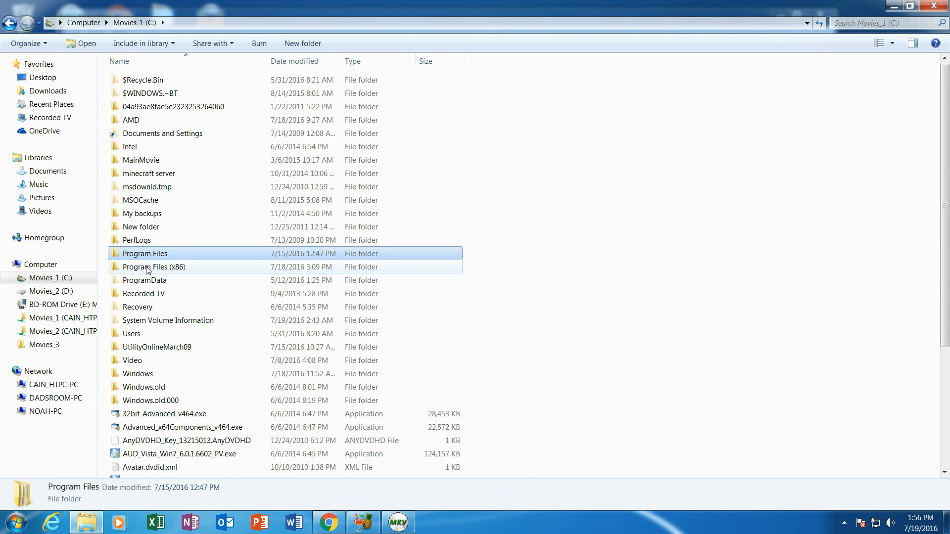
double_click(144, 361)
double_click(146, 94)
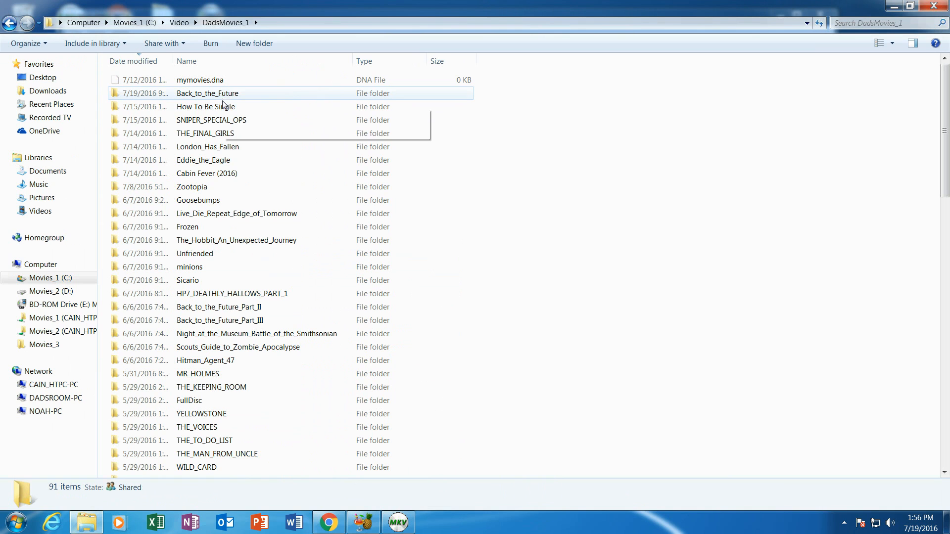
scroll(238, 236, down, 5)
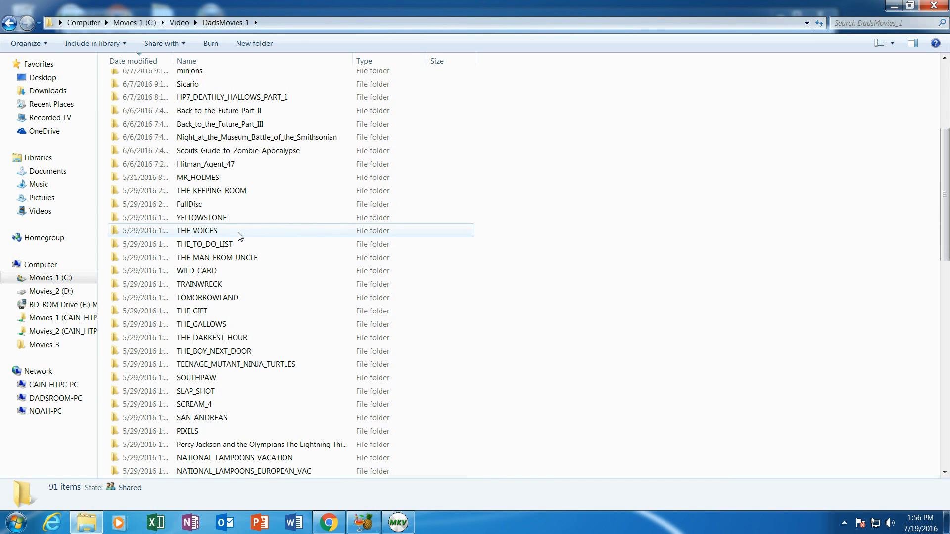
scroll(239, 236, down, 15)
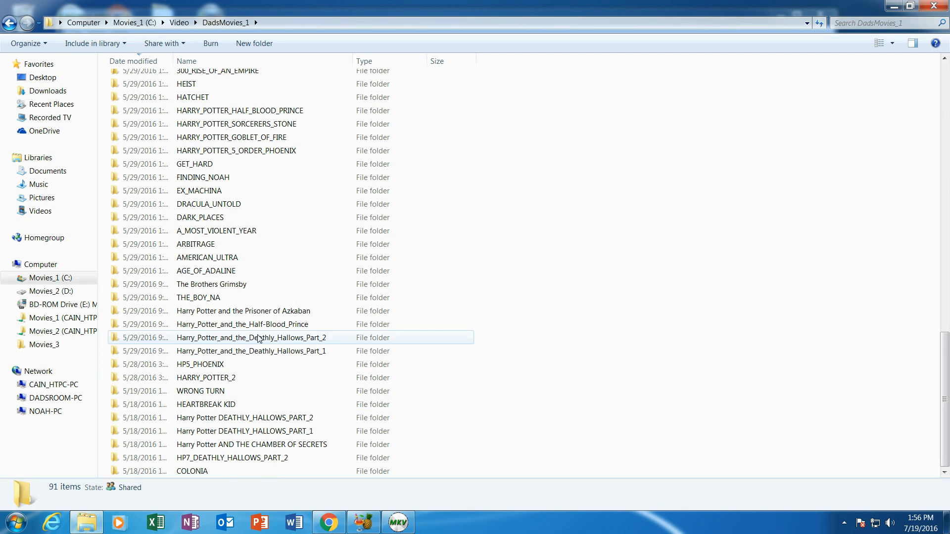
double_click(258, 339)
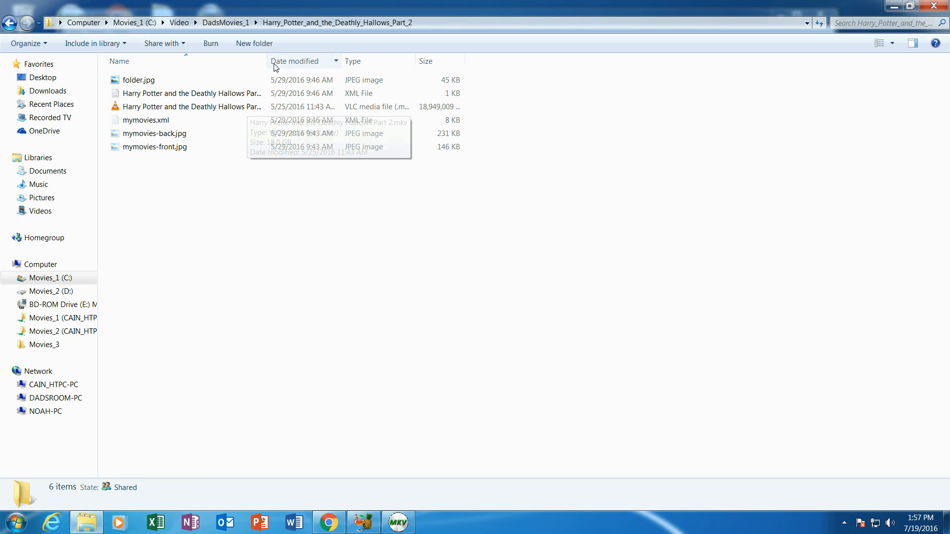
drag(266, 61, 320, 61)
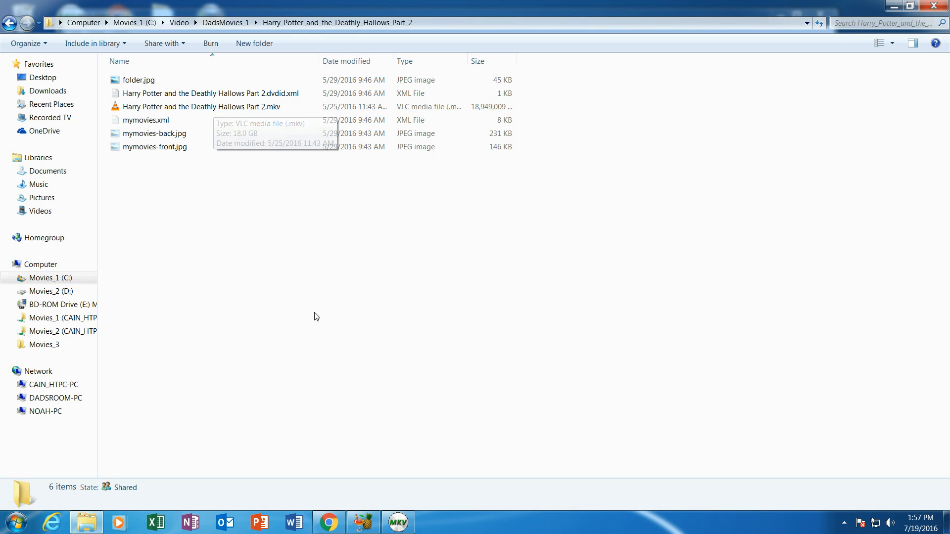
- Cycle through the MakeMKV and HandBrake windows, then bring File Explorer forward
click(398, 522)
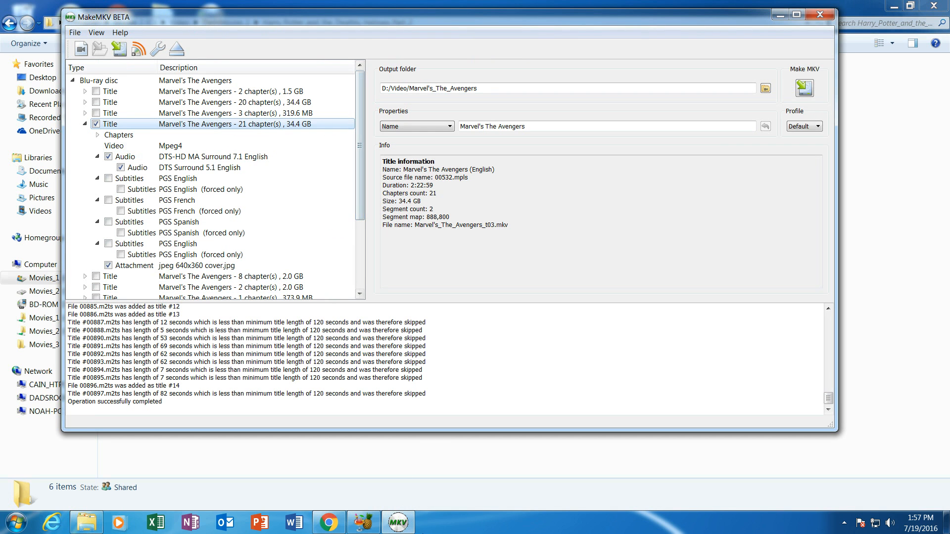
click(363, 522)
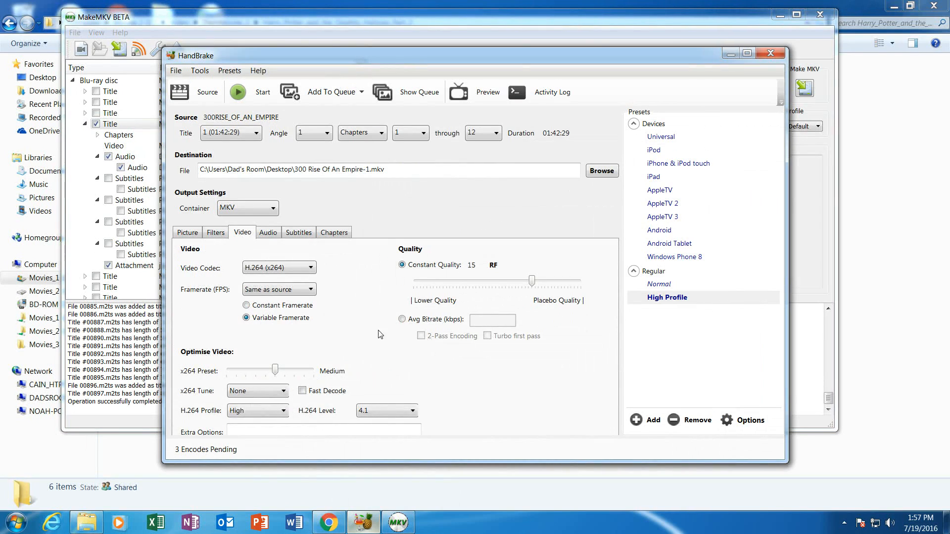
click(415, 19)
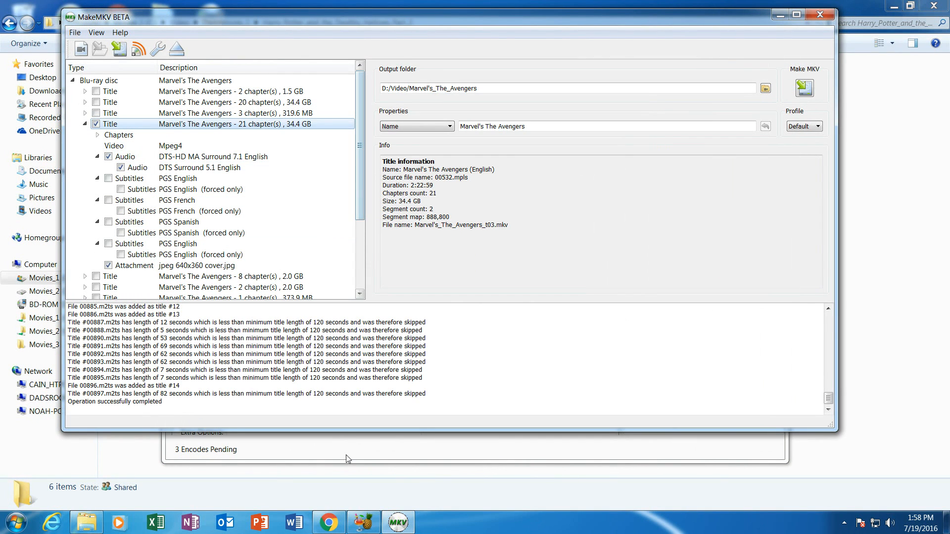
click(83, 520)
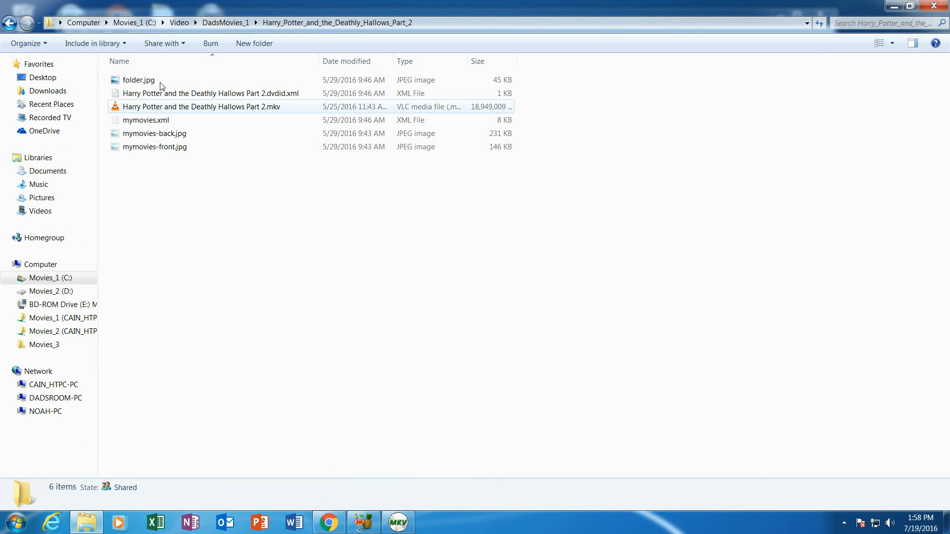
- Navigate from Video into Dadsroom_TV1 > Monk > Season 1
click(179, 23)
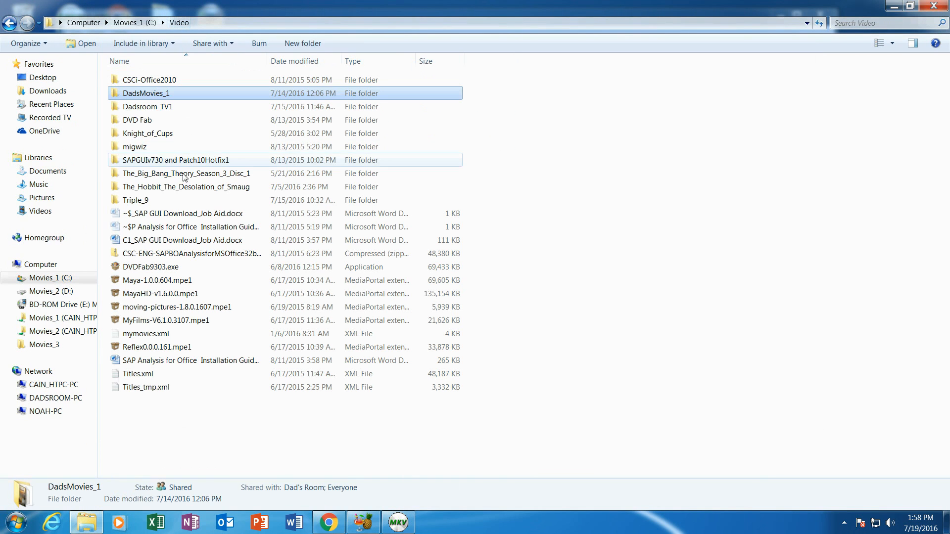
double_click(142, 108)
double_click(143, 120)
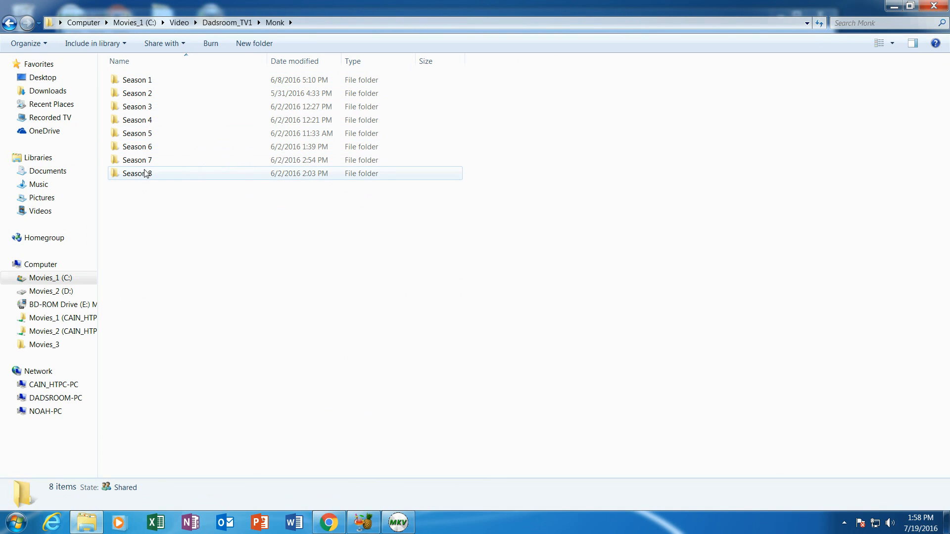
double_click(143, 82)
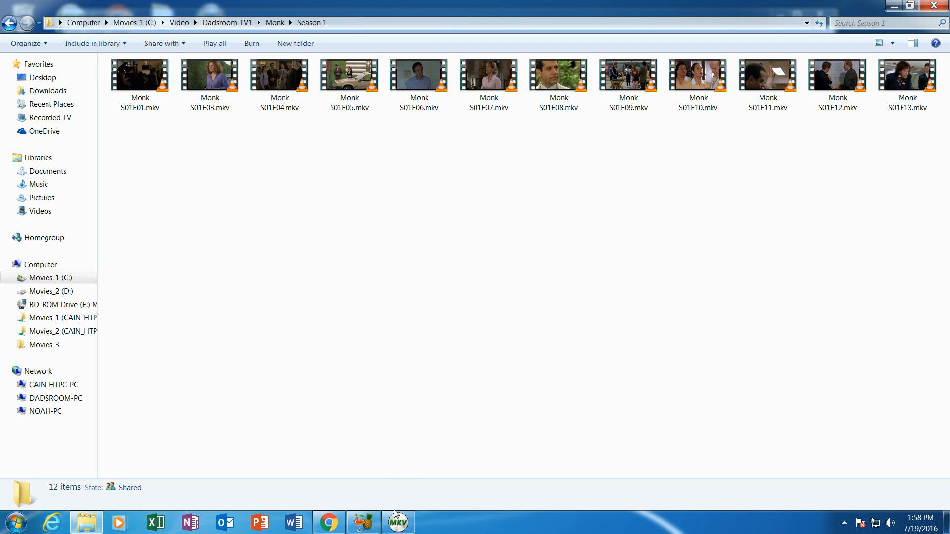
- Bring HandBrake up, then put MakeMKV's Avengers title view in front of it
click(364, 522)
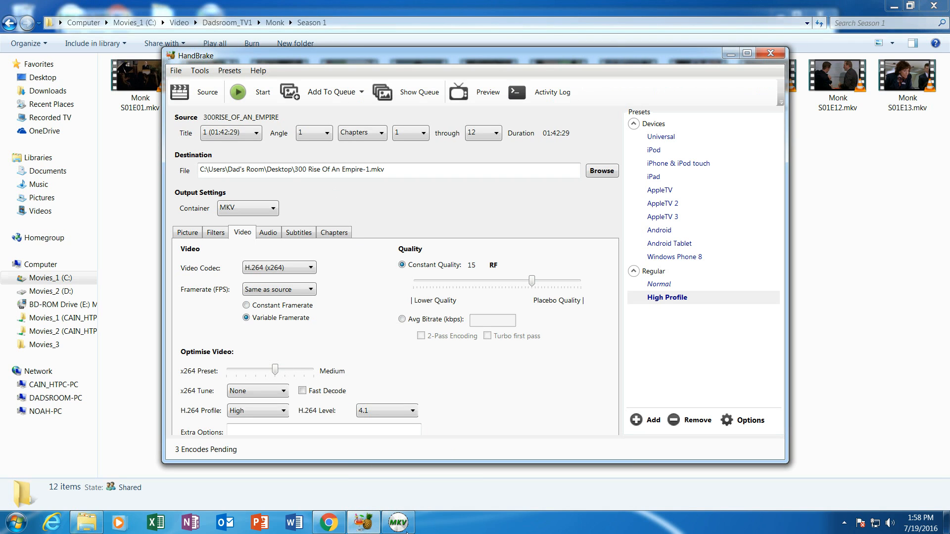
click(398, 523)
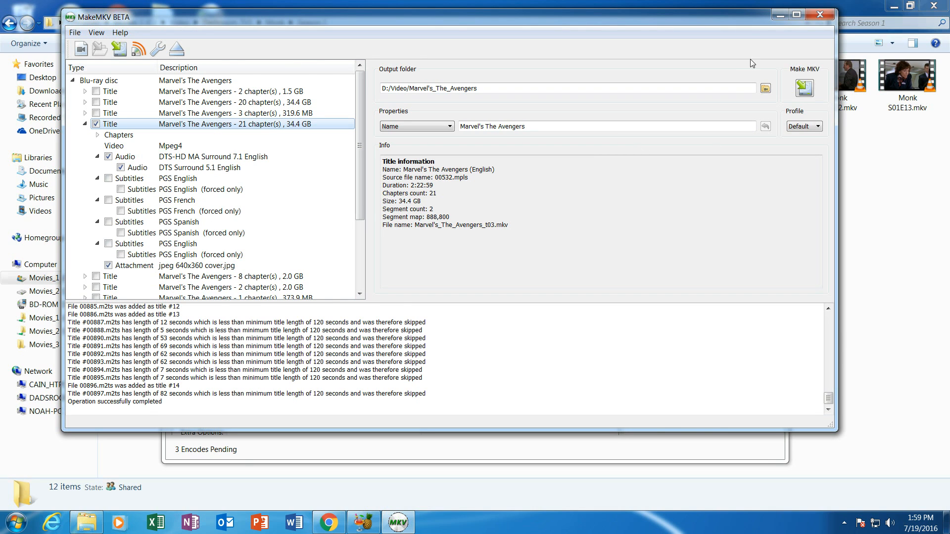
- Close MakeMKV and HandBrake, select the kodi-16.1-Jarvis installer in Downloads, then return to Chrome
click(821, 15)
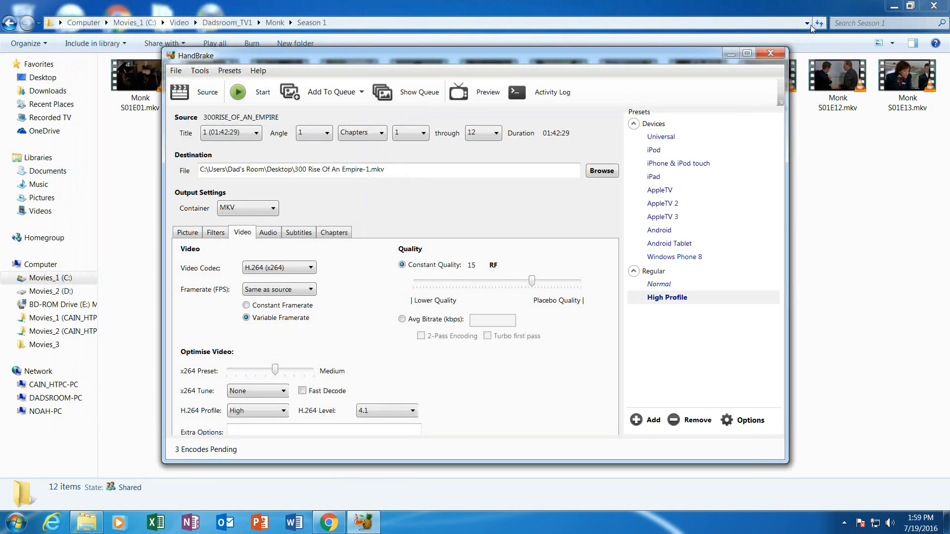
click(770, 54)
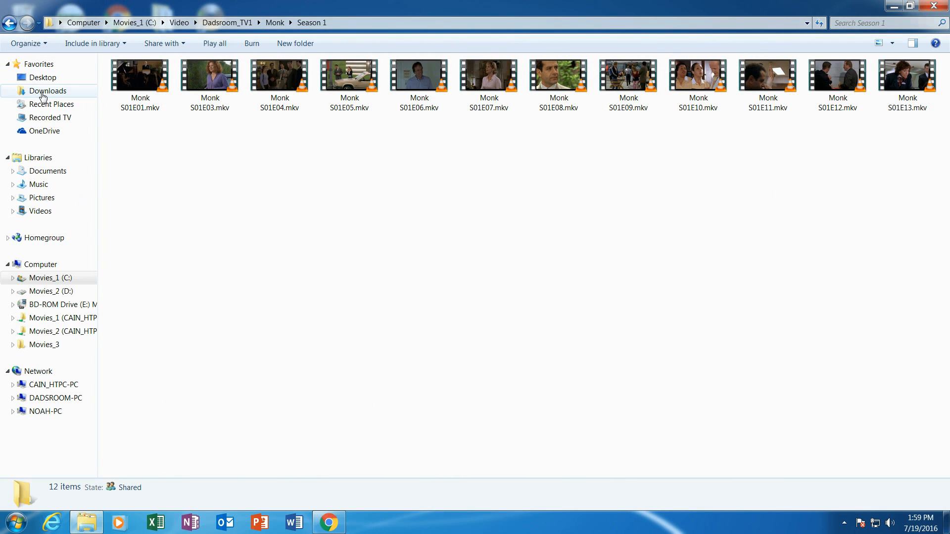
click(42, 92)
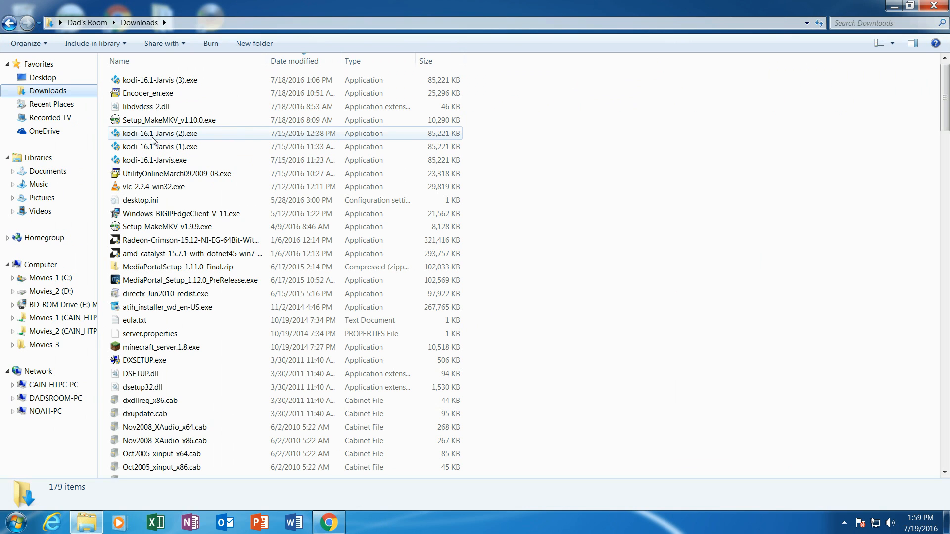
click(154, 80)
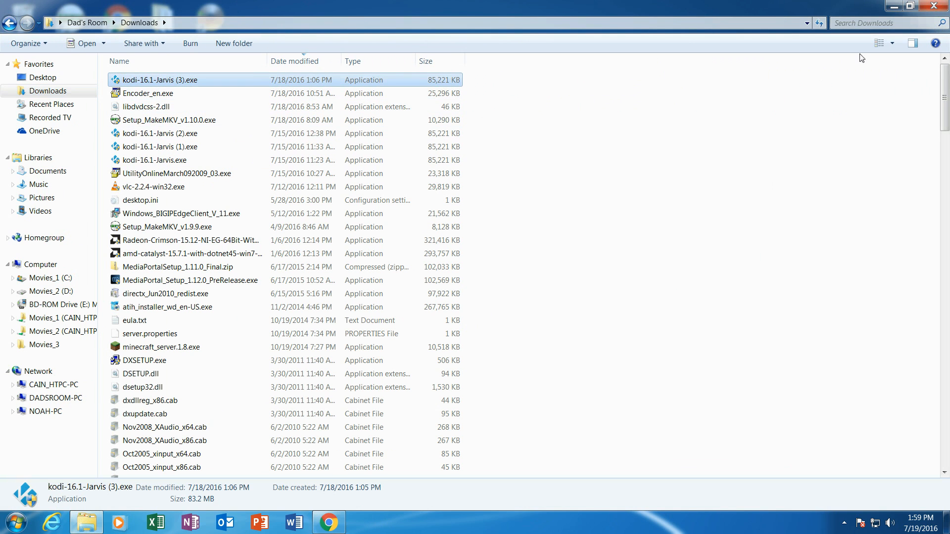
click(894, 6)
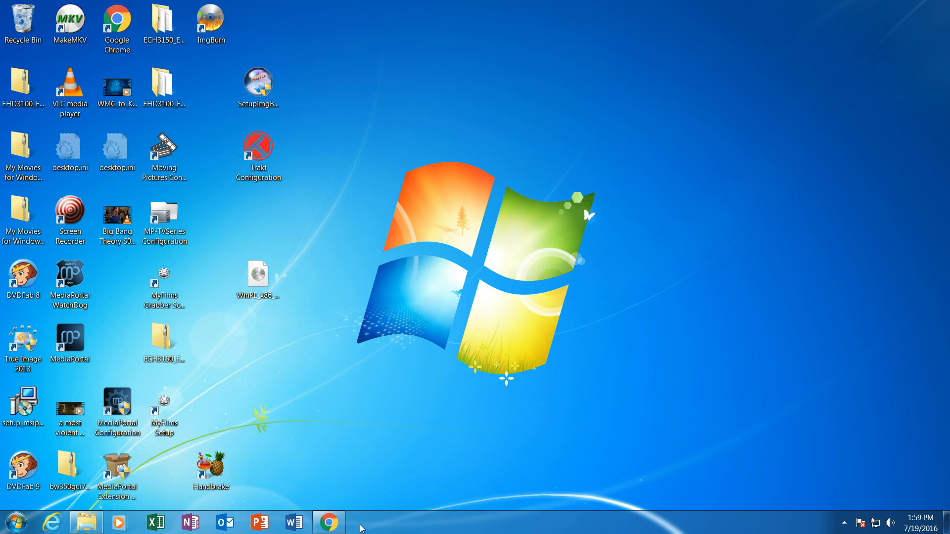
click(329, 523)
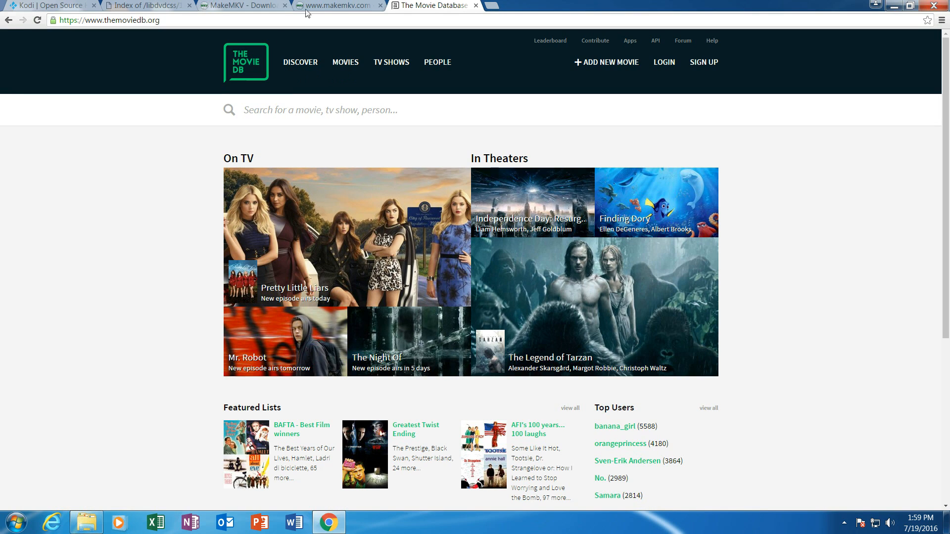
- View TheMovieDB's Popular TV Shows, close that tab, and switch to the kodi.tv tab
click(337, 6)
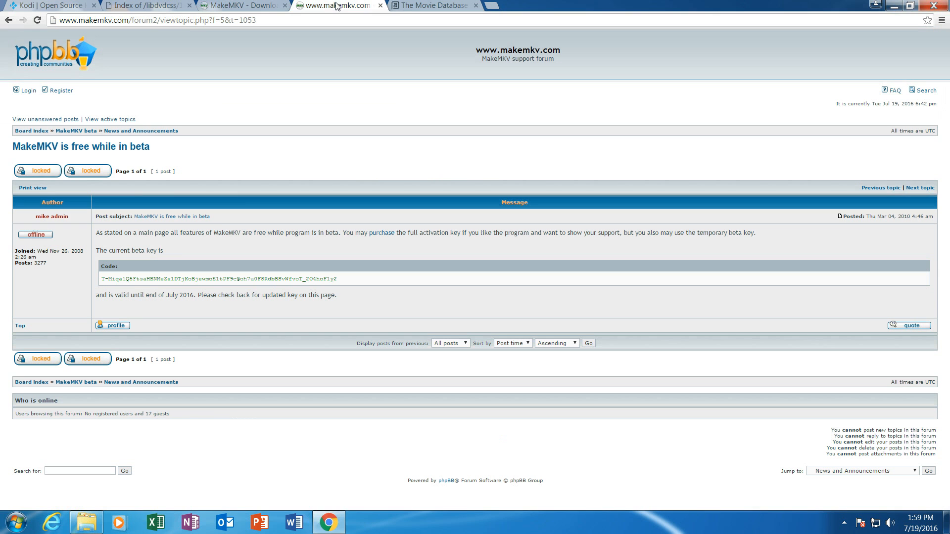
click(446, 7)
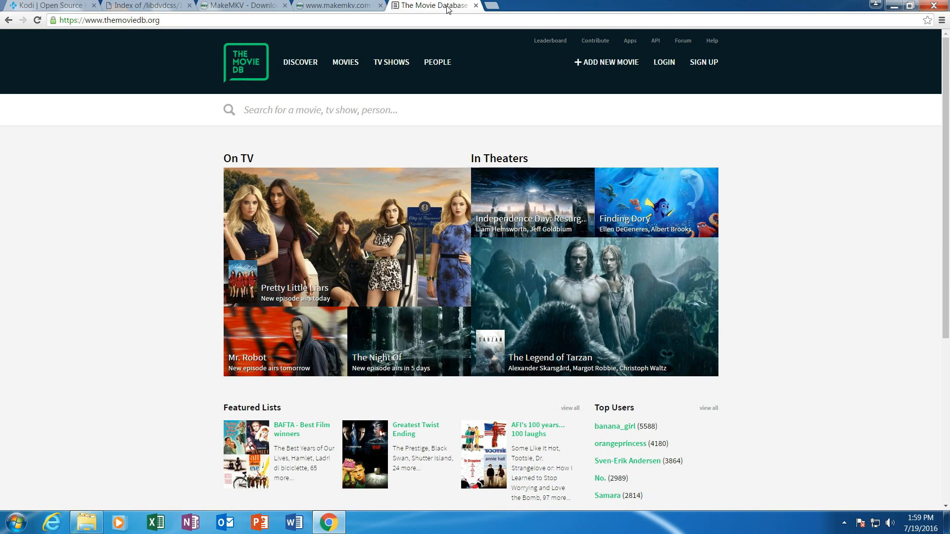
click(391, 63)
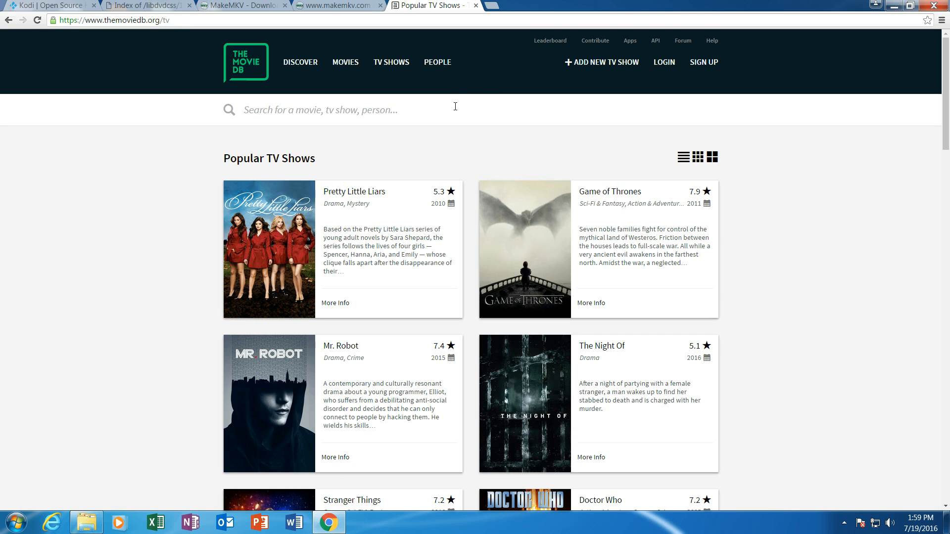
click(476, 5)
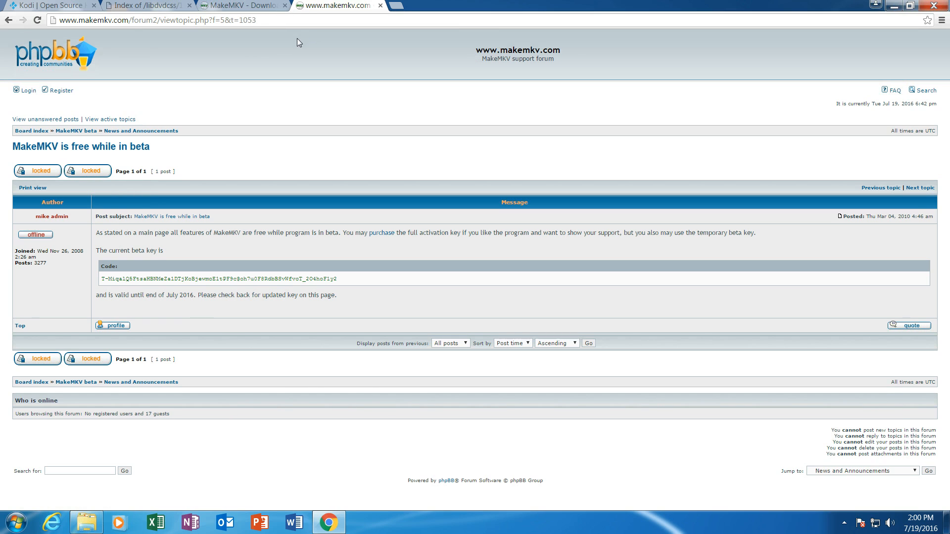
click(39, 6)
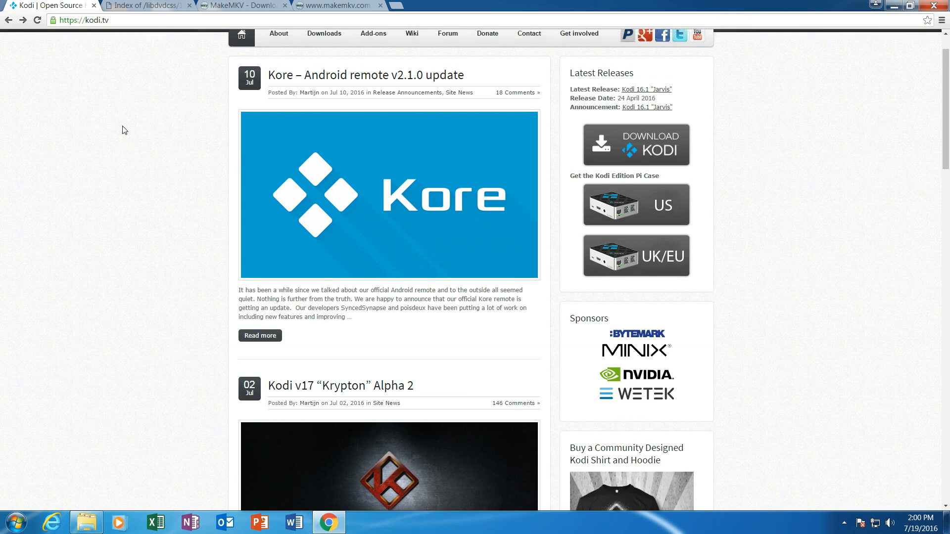
- Show the hidden tray icons and right-click the Expression Encoder screen-capture icon
scroll(125, 130, up, 1)
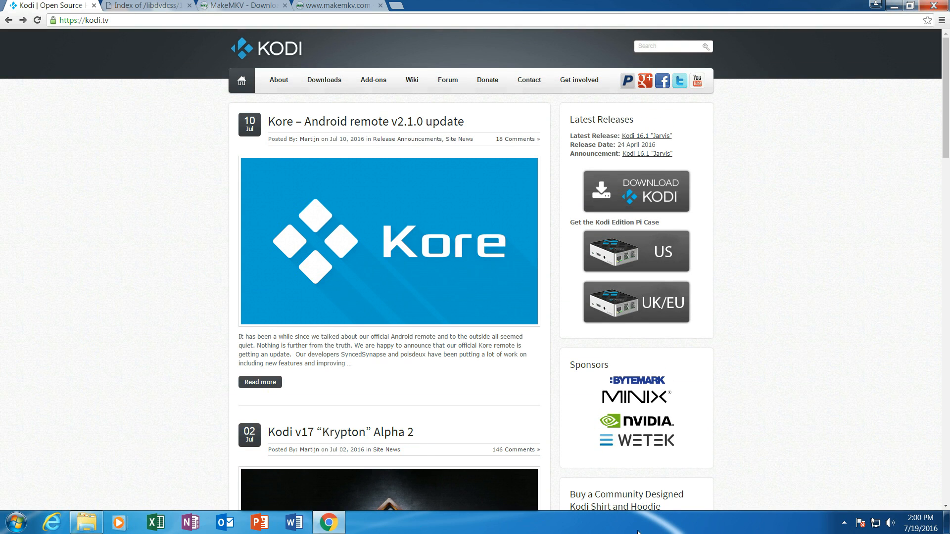
click(844, 523)
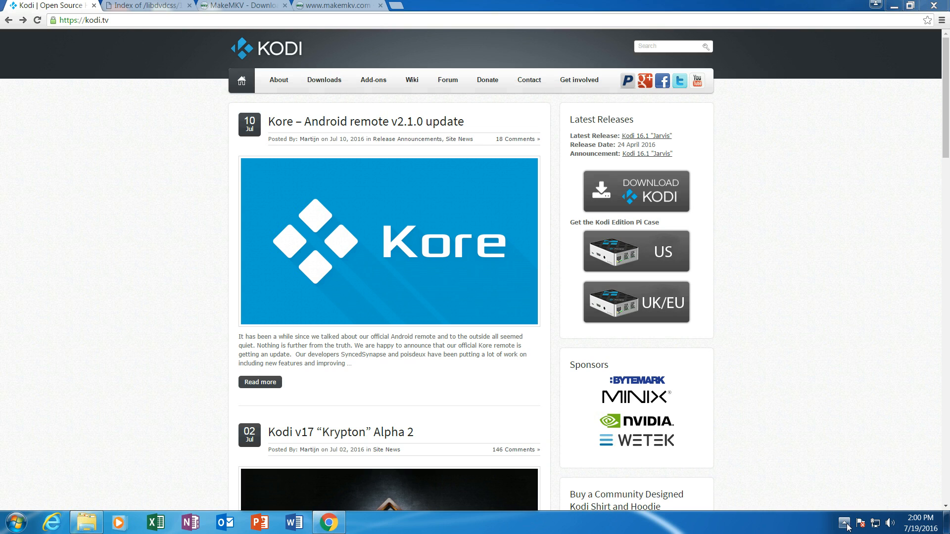
right_click(825, 465)
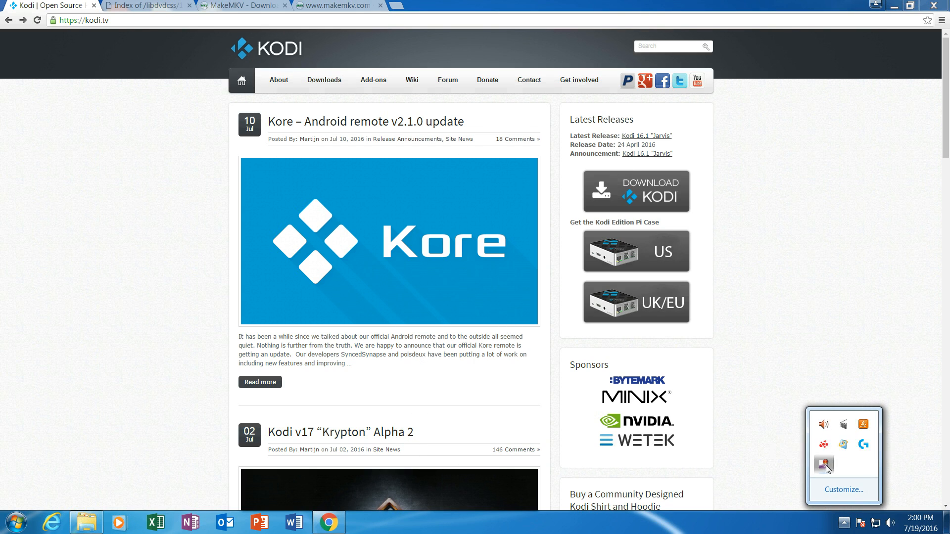